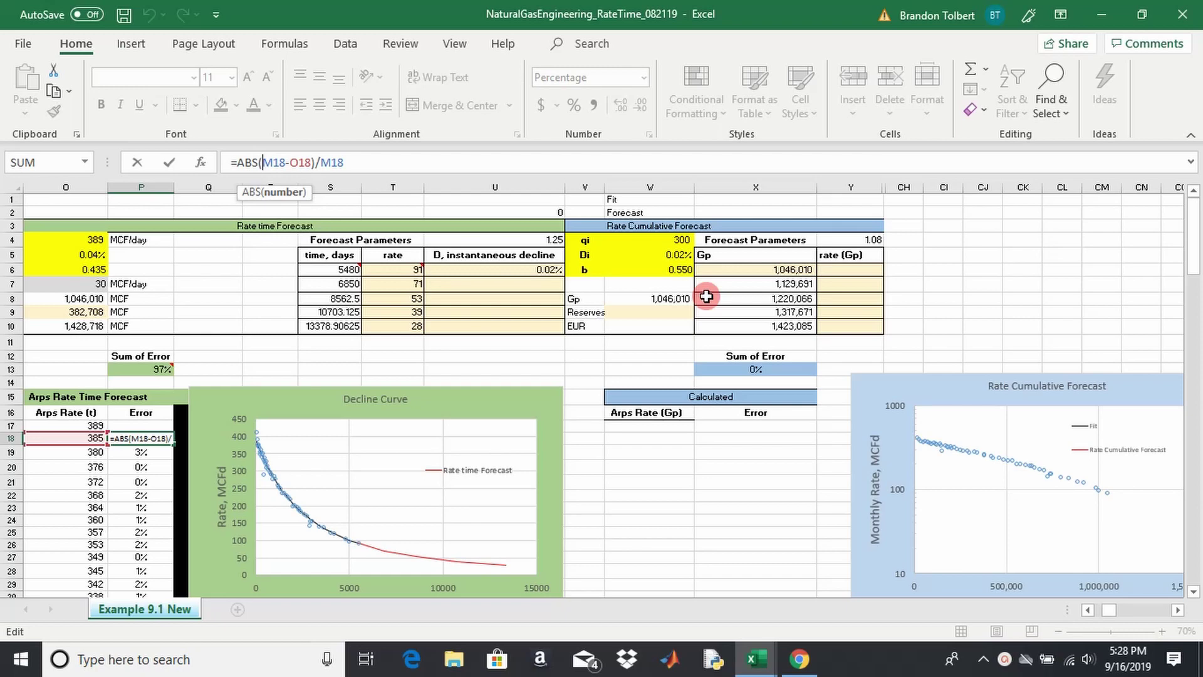
- Cancel the P18 formula edit and open the RateCum module in the VBA editor
{"action": "left_click", "coordinate": [659, 359]}
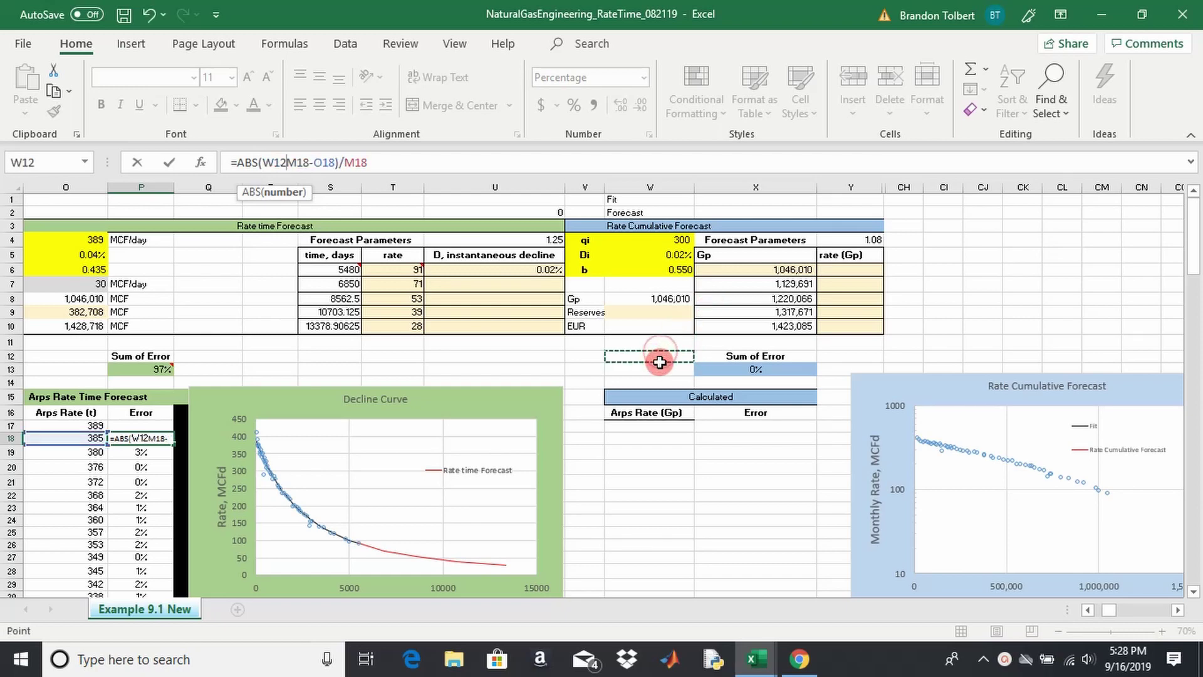
{"action": "key", "text": "Escape"}
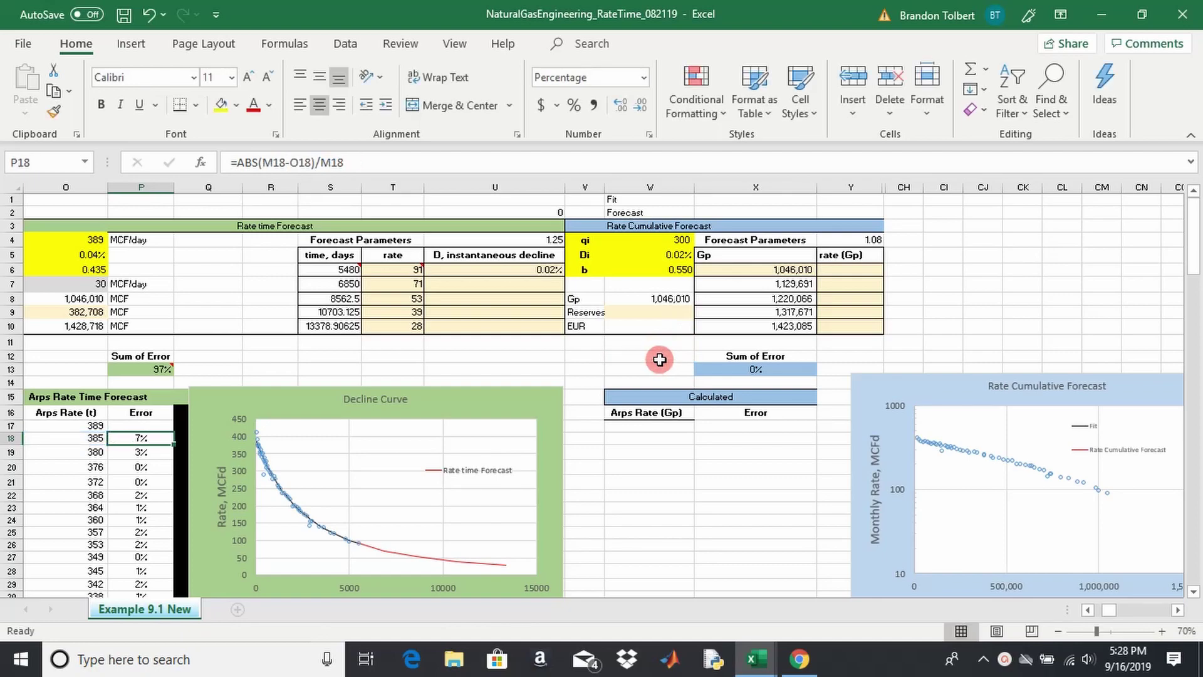
{"action": "key", "text": "alt+F11"}
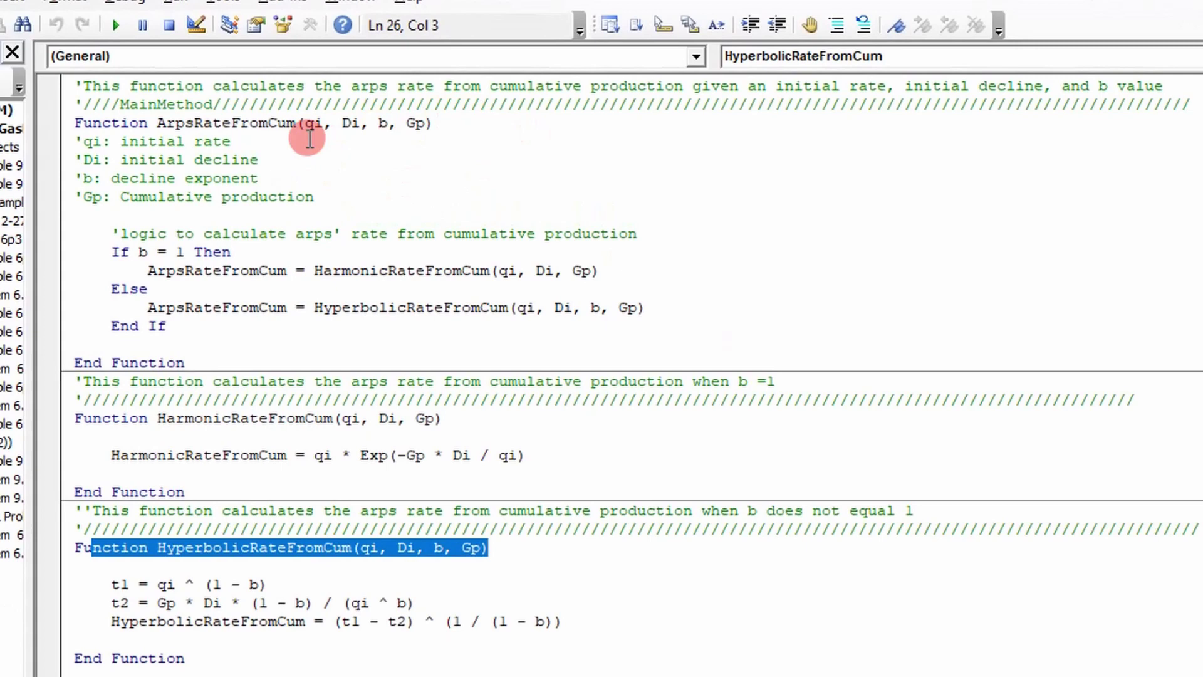
- Walk through the ArpsRateFromCum header, parameter comments and its b = 1 harmonic branch
{"action": "left_click", "coordinate": [149, 122]}
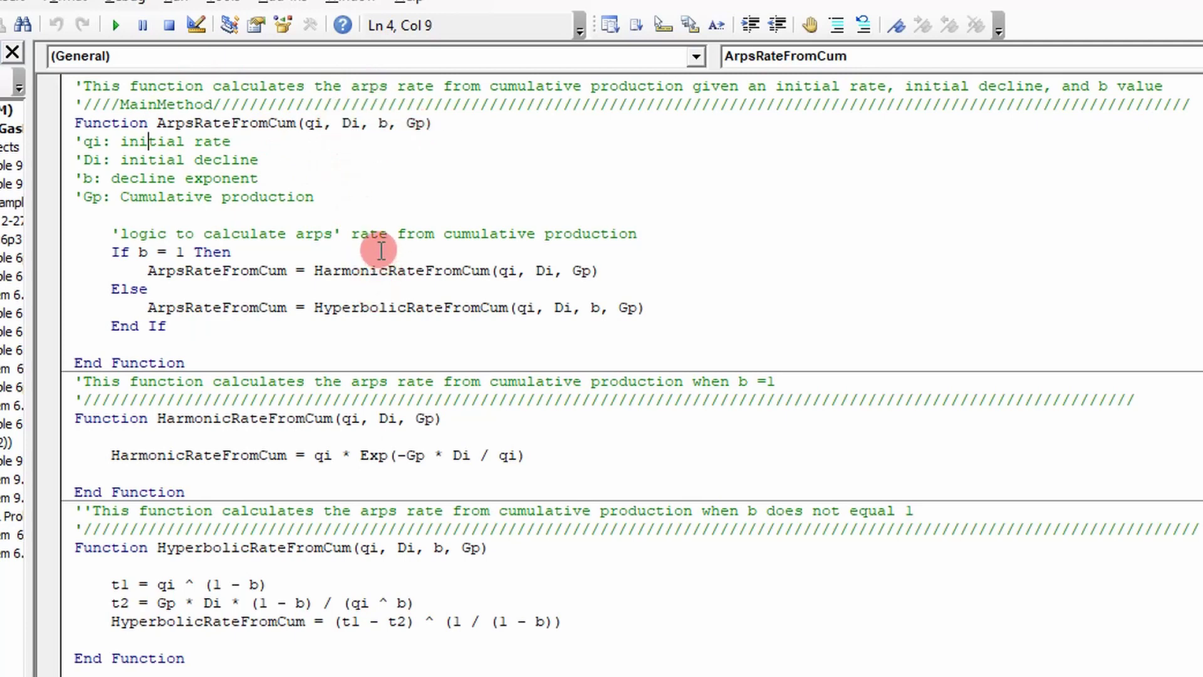
{"action": "left_click_drag", "start_coordinate": [91, 125], "coordinate": [375, 210]}
{"action": "left_click", "coordinate": [313, 120]}
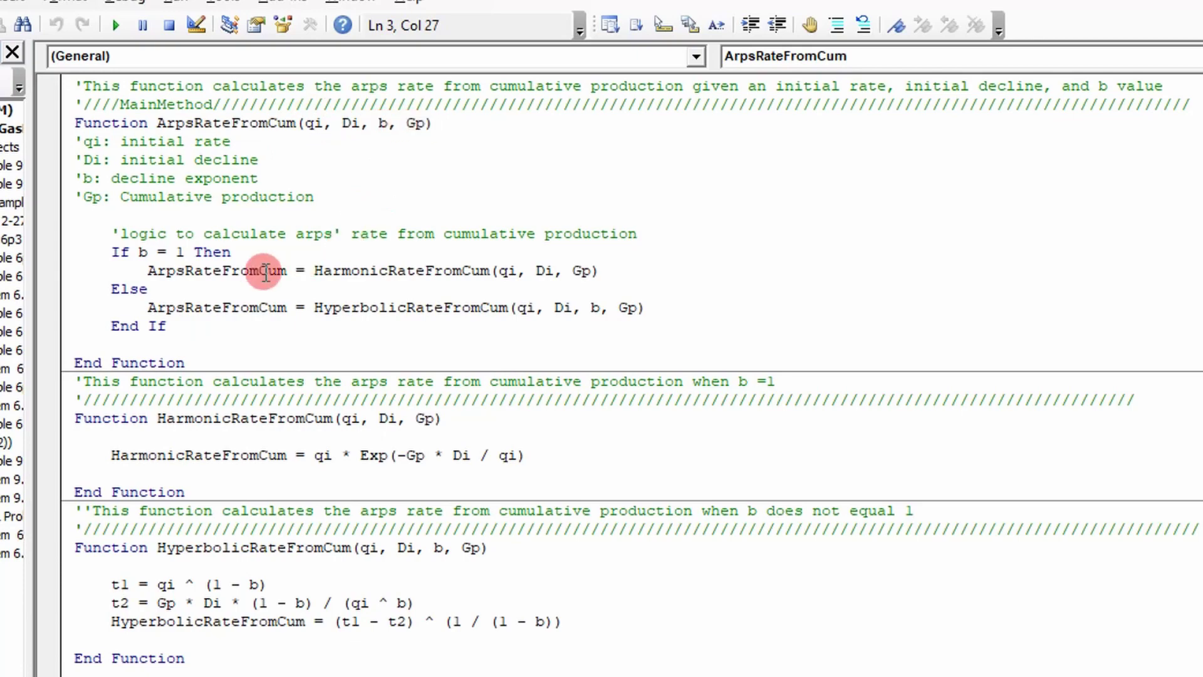
{"action": "left_click_drag", "start_coordinate": [151, 271], "coordinate": [300, 272]}
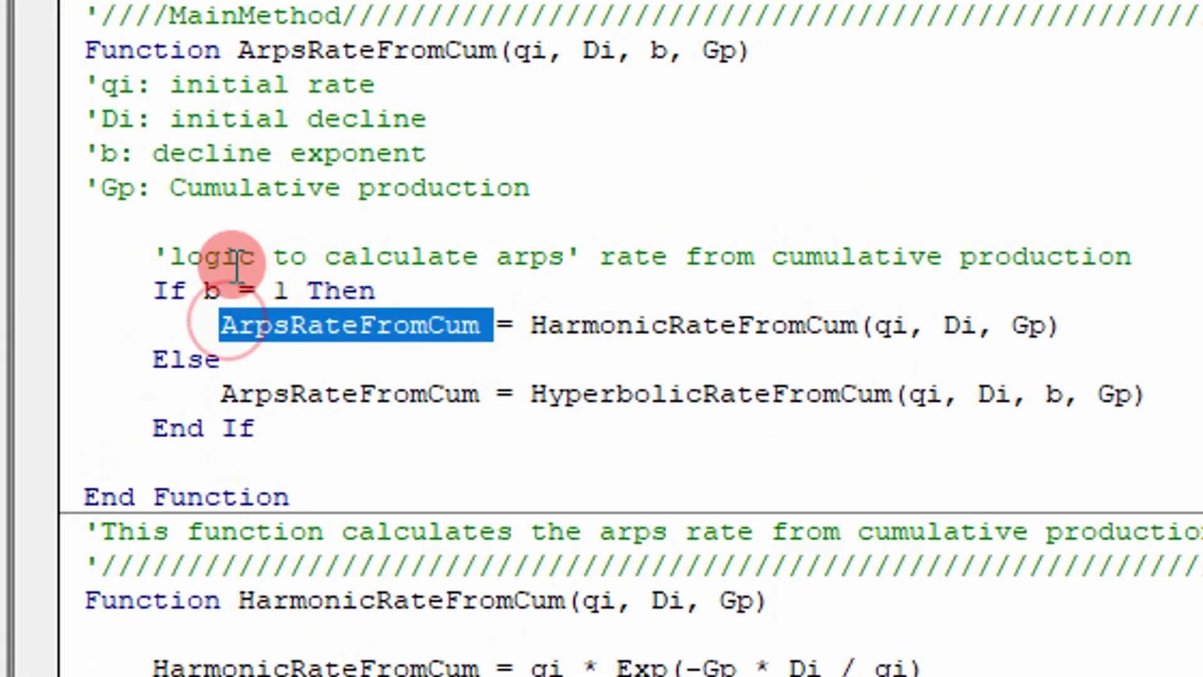
{"action": "left_click_drag", "start_coordinate": [185, 292], "coordinate": [300, 308]}
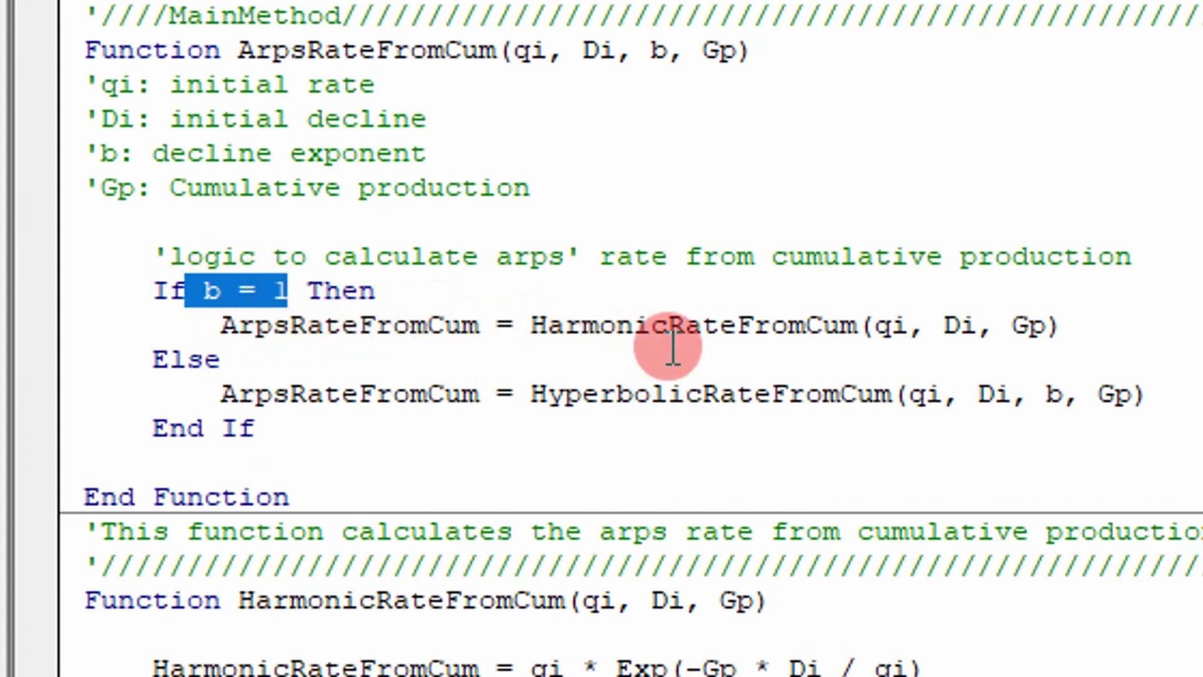
{"action": "left_click", "coordinate": [233, 322]}
{"action": "left_click_drag", "start_coordinate": [235, 323], "coordinate": [625, 327]}
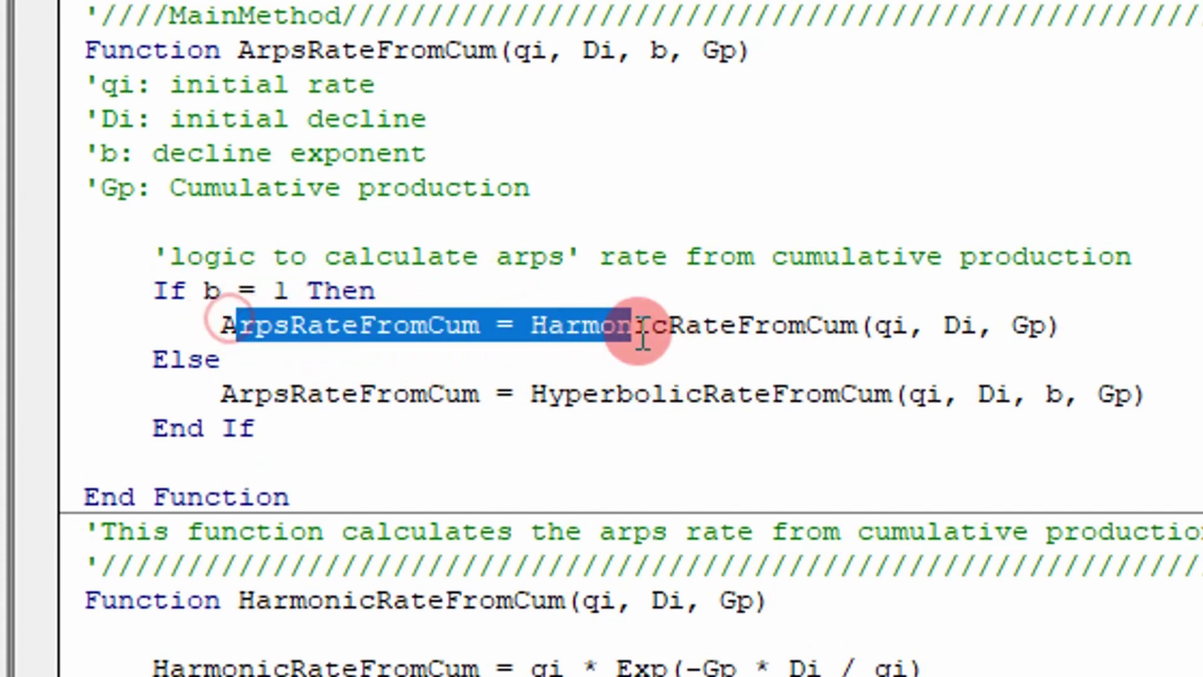
{"action": "left_click", "coordinate": [889, 326]}
- Explain the HarmonicRateFromCum call and function body, then the HyperbolicRateFromCum function
{"action": "left_click", "coordinate": [510, 324]}
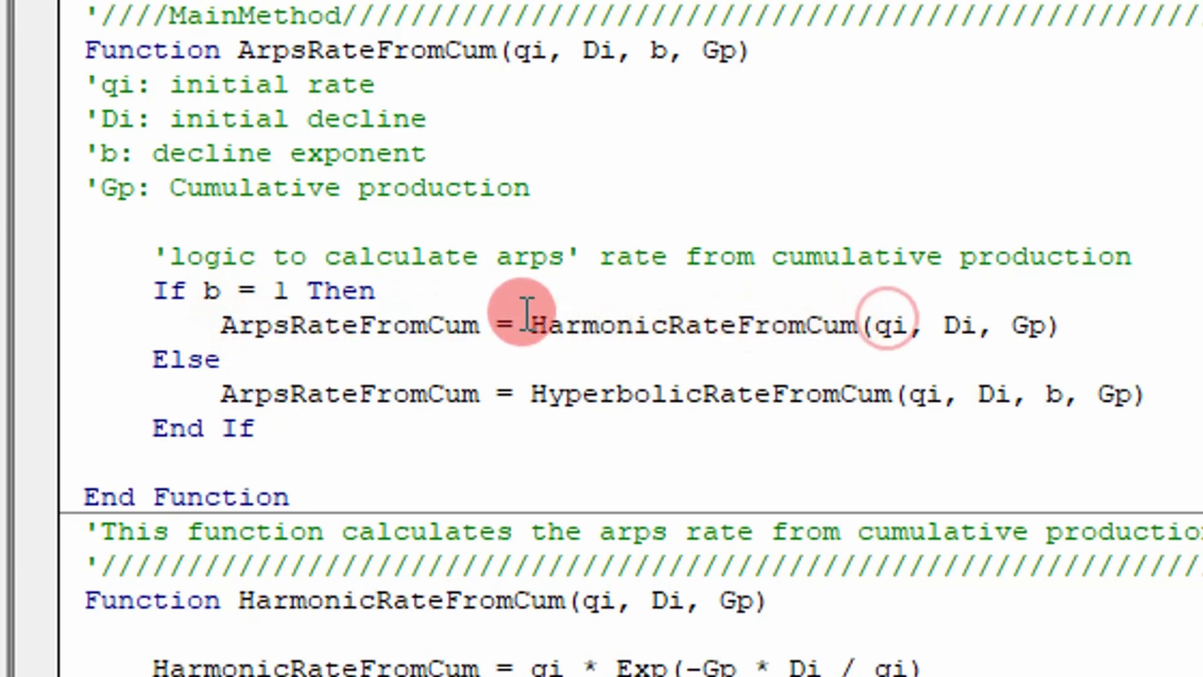
{"action": "key", "text": "shift+Up"}
{"action": "left_click", "coordinate": [919, 325]}
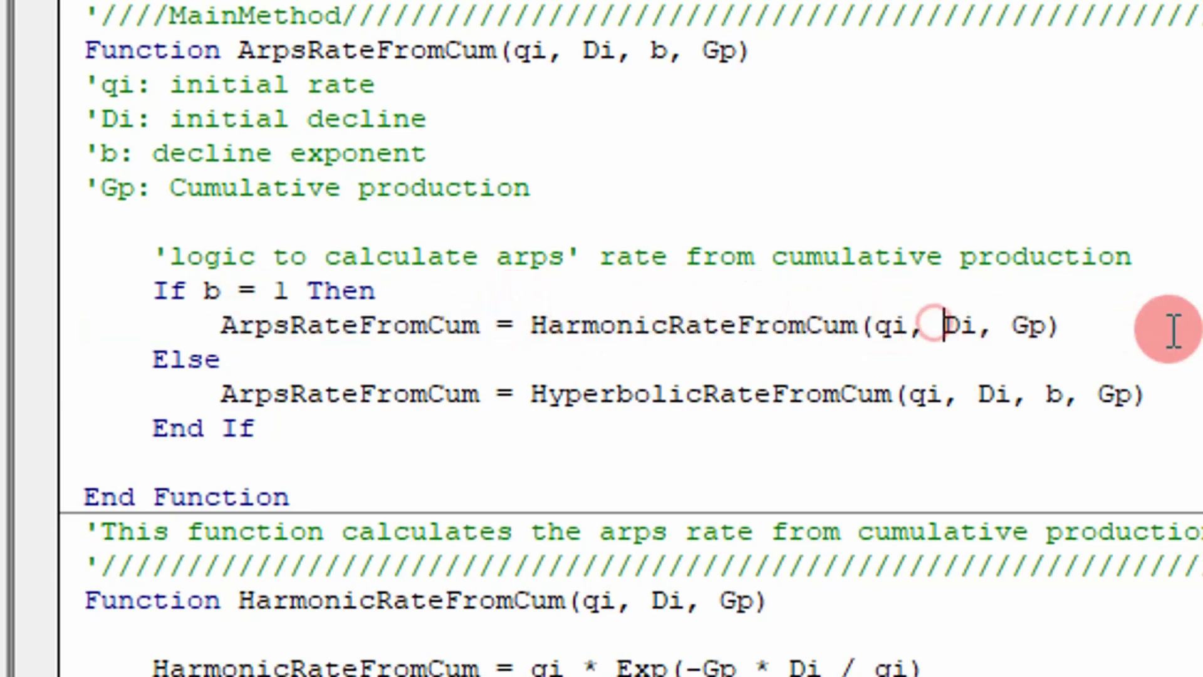
{"action": "left_click_drag", "start_coordinate": [566, 325], "coordinate": [617, 324]}
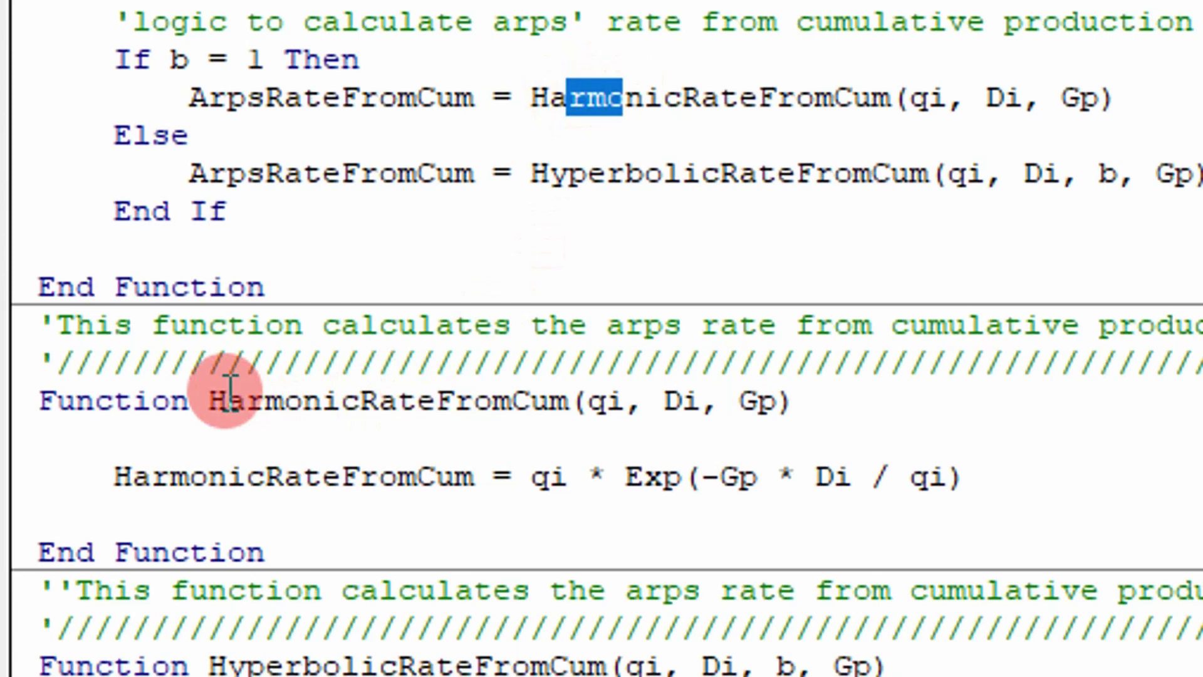
{"action": "left_click_drag", "start_coordinate": [226, 401], "coordinate": [731, 547]}
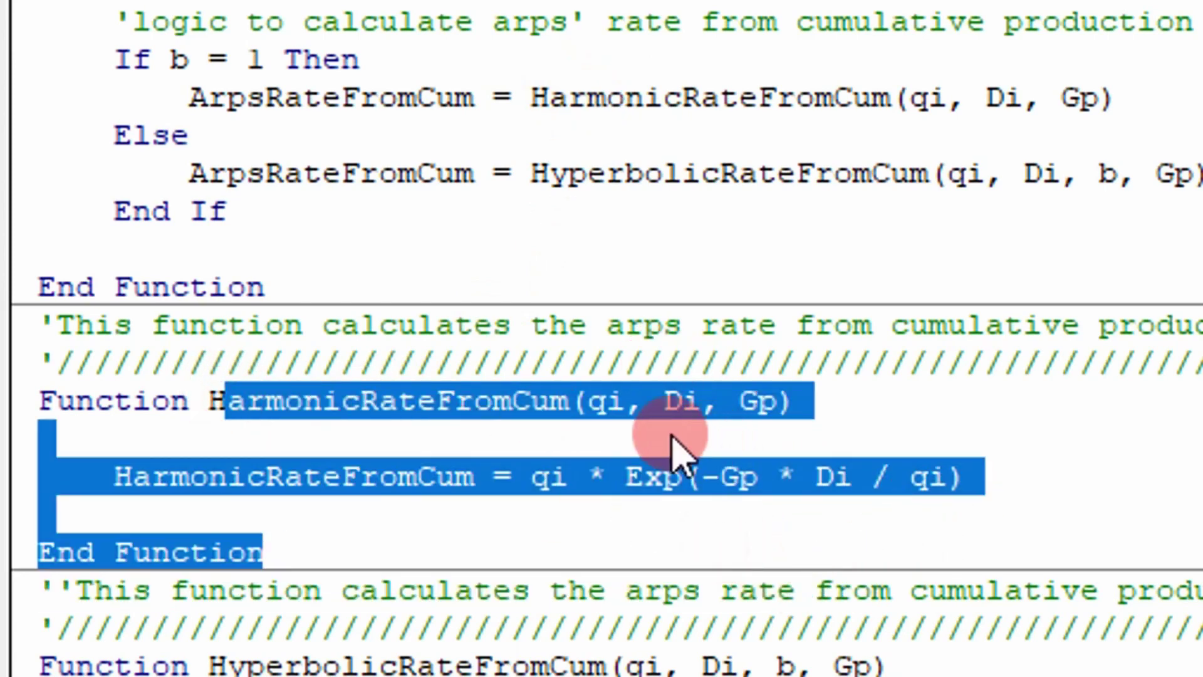
{"action": "left_click", "coordinate": [608, 160]}
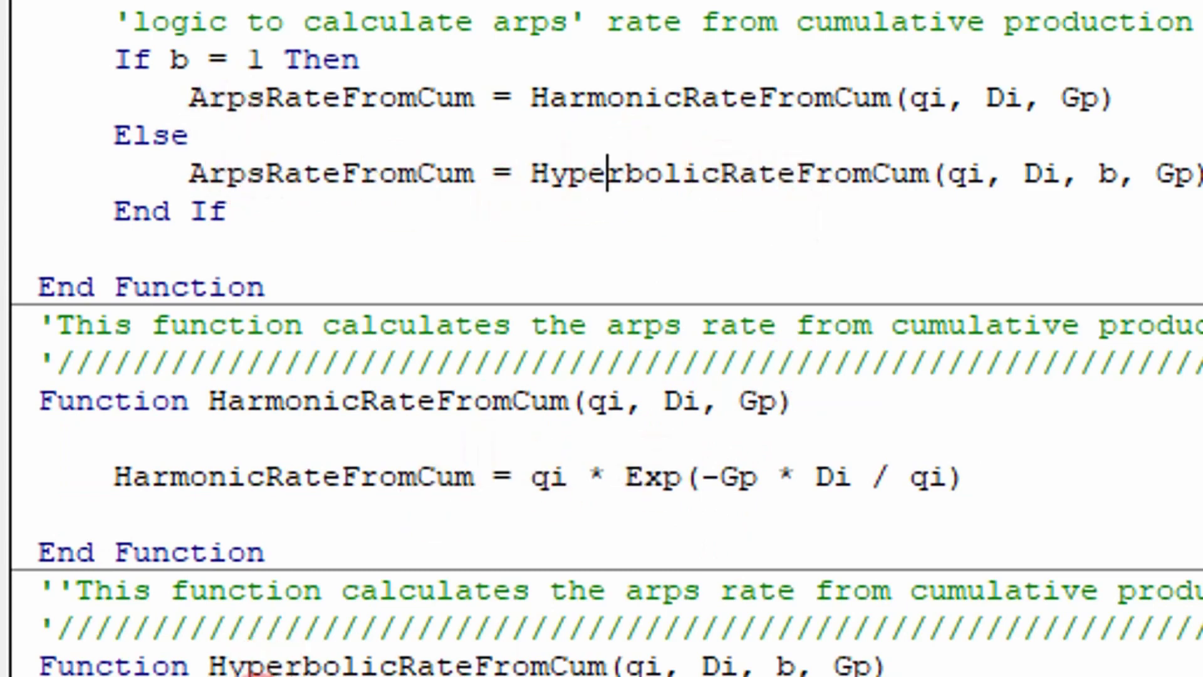
{"action": "left_click_drag", "start_coordinate": [51, 626], "coordinate": [559, 639]}
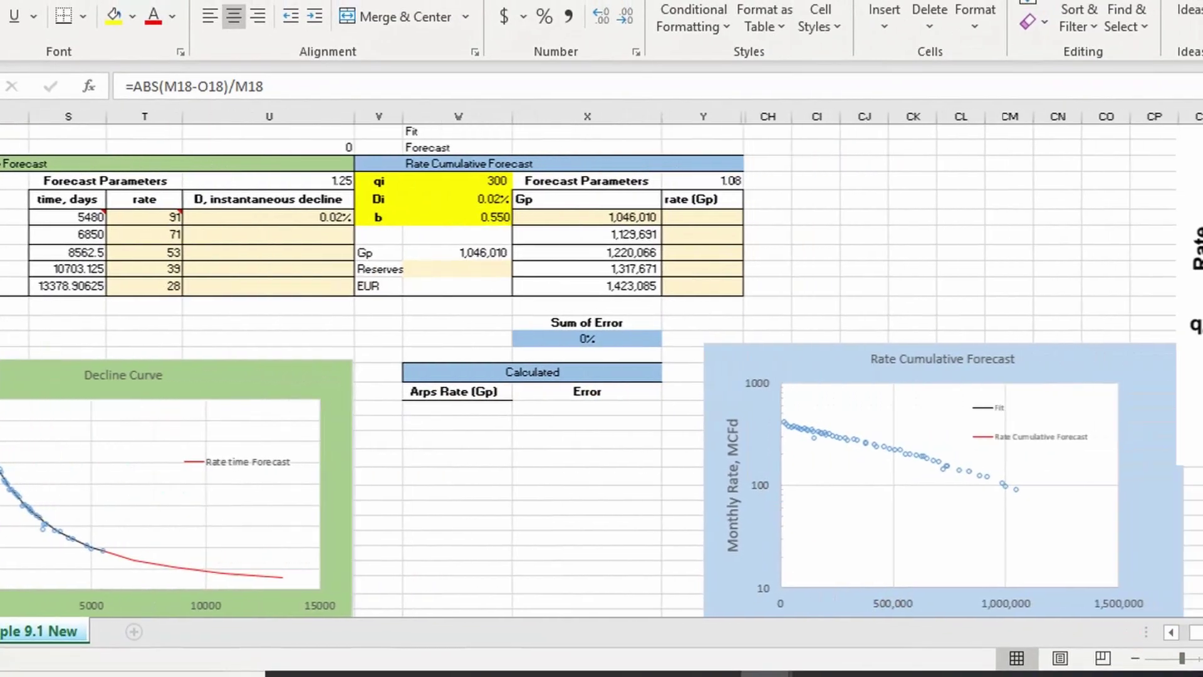
- Delete 'Monthly Rate,' from the chart's vertical axis title so it reads MCFd
{"action": "scroll", "coordinate": [877, 533], "scroll_direction": "right", "scroll_amount": 3}
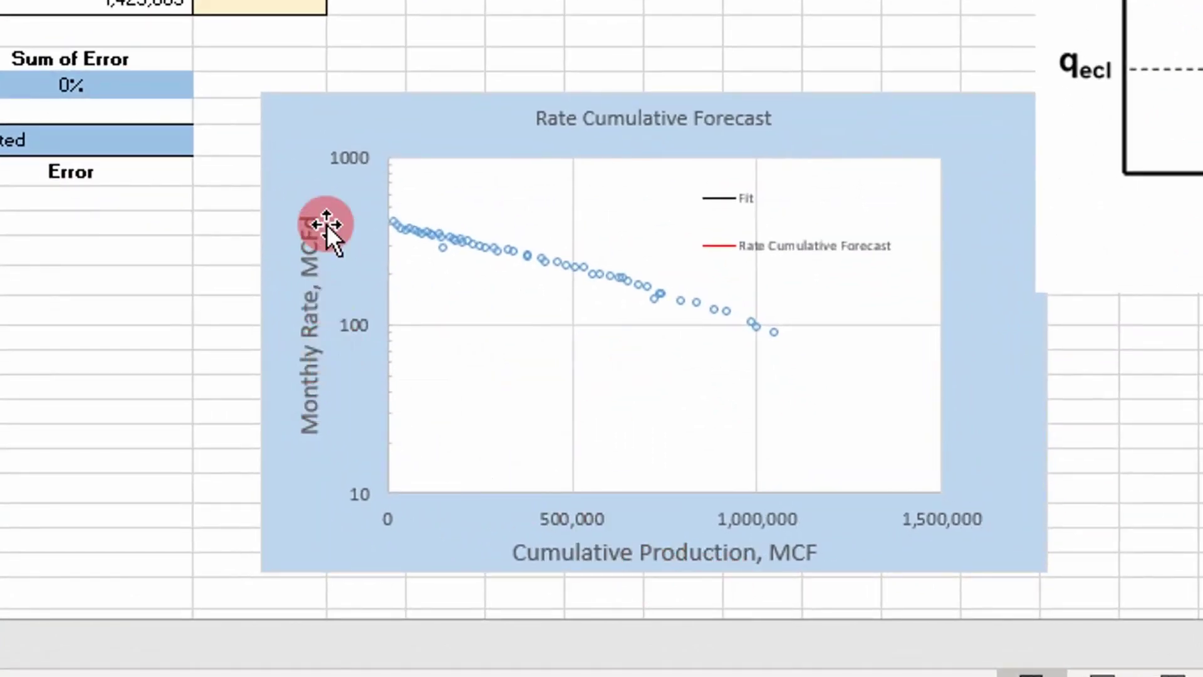
{"action": "left_click", "coordinate": [316, 375]}
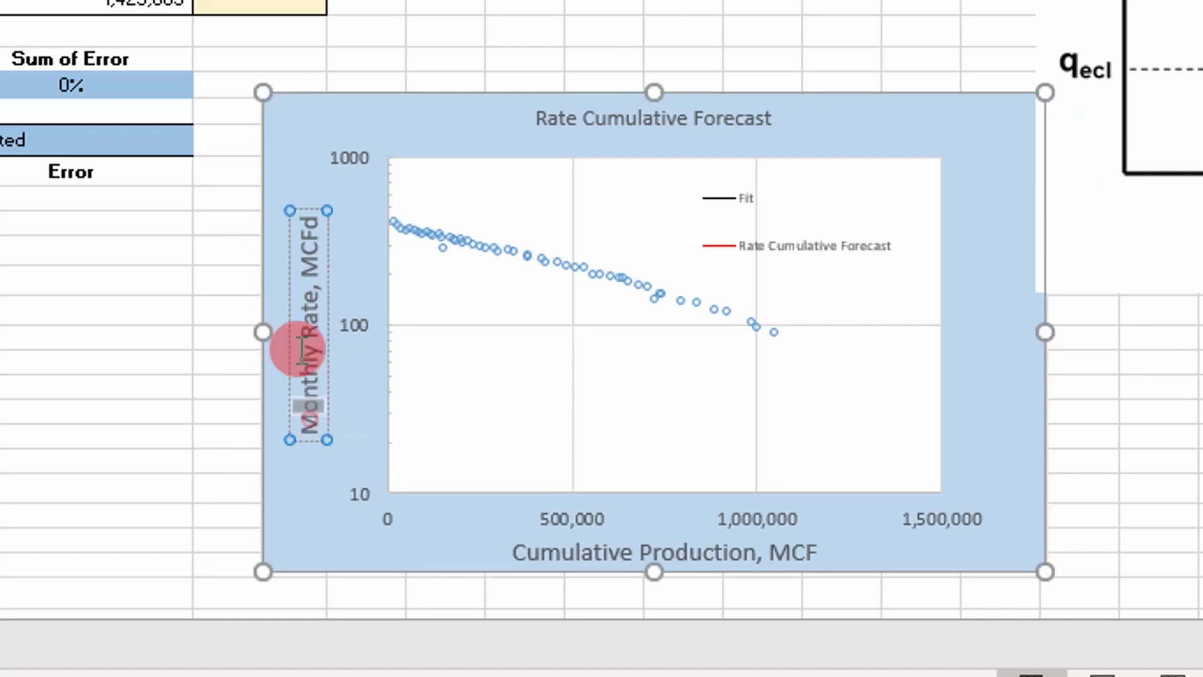
{"action": "left_click_drag", "start_coordinate": [302, 418], "coordinate": [297, 338]}
{"action": "key", "text": "Delete"}
{"action": "key", "text": "BackSpace"}
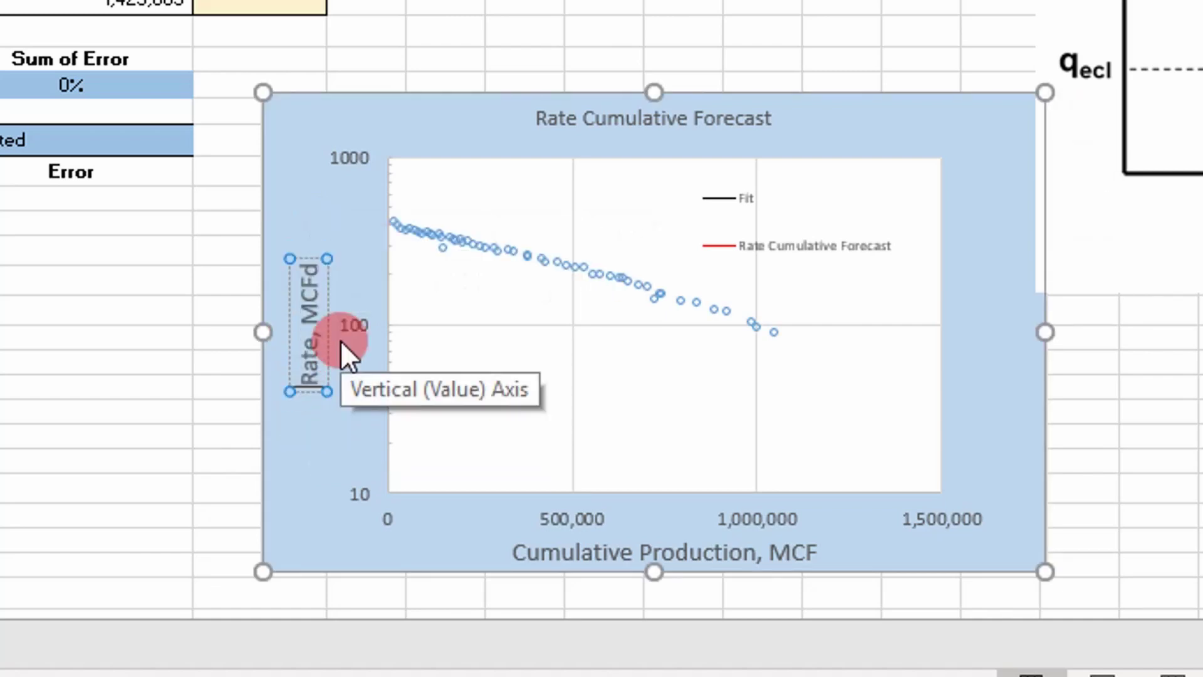
{"action": "key", "text": "BackSpace"}
{"action": "key", "text": "BackSpace"}
{"action": "key", "text": "BackSpace"}
{"action": "key", "text": "BackSpace"}
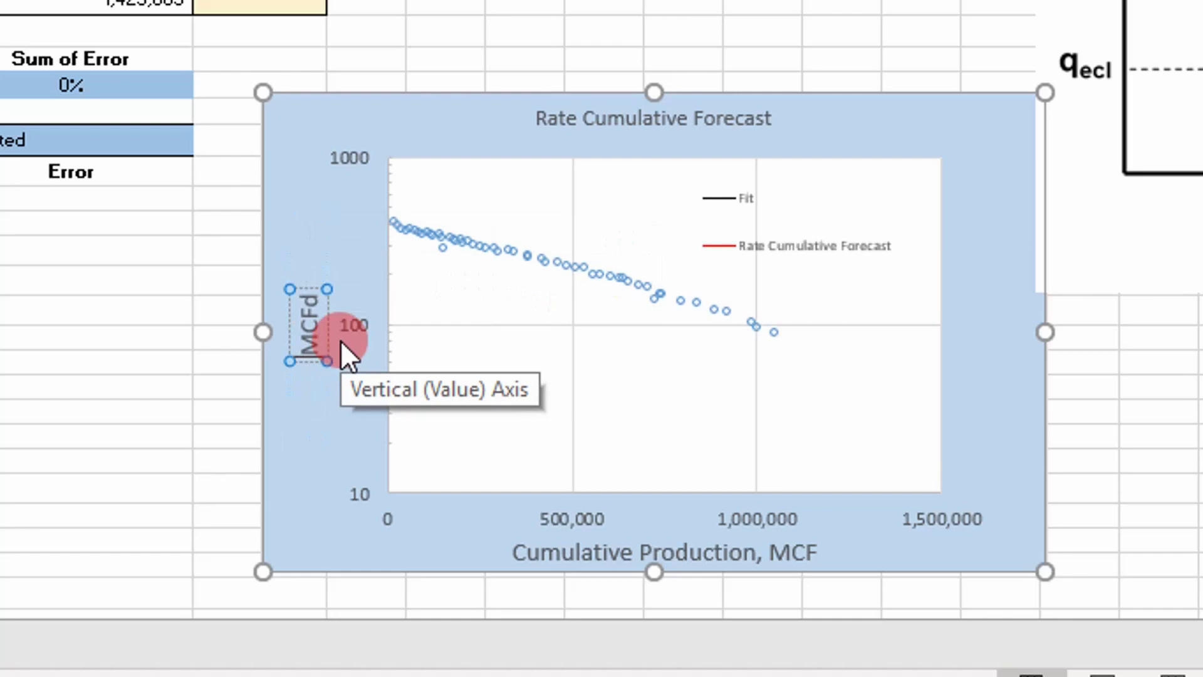
{"action": "left_click", "coordinate": [199, 224]}
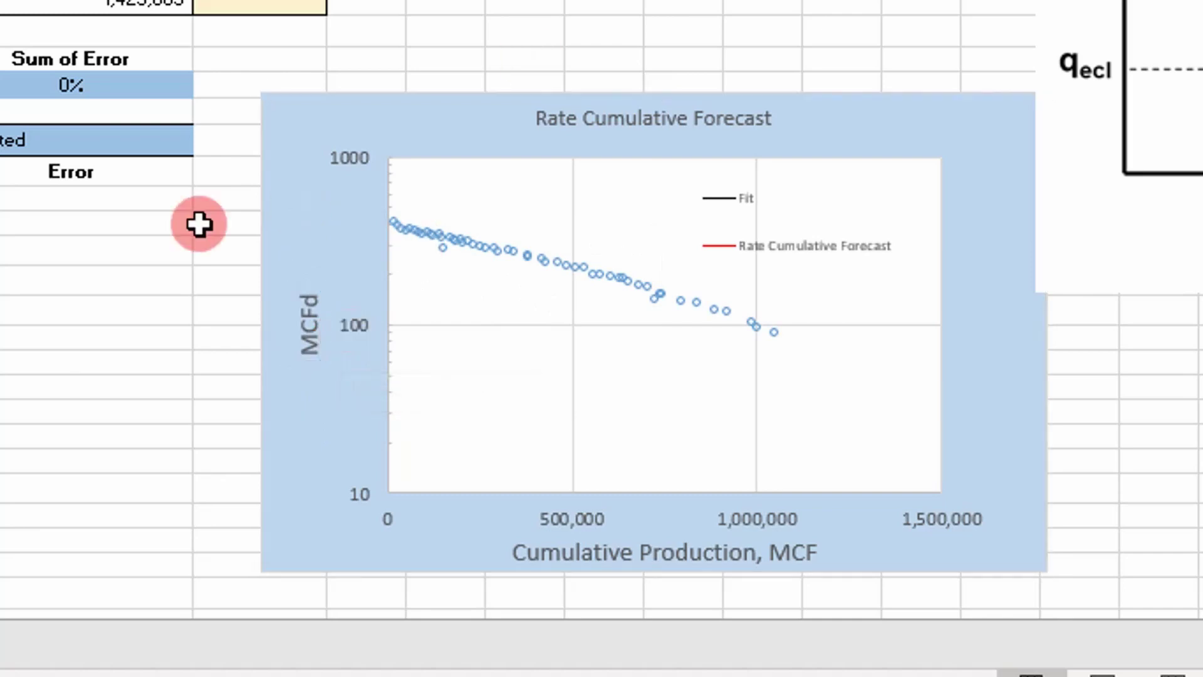
- Select the first cell under Arps Rate (Gp) in column W
{"action": "left_click", "coordinate": [1074, 430]}
{"action": "scroll", "coordinate": [601, 301], "scroll_direction": "left", "scroll_amount": 1}
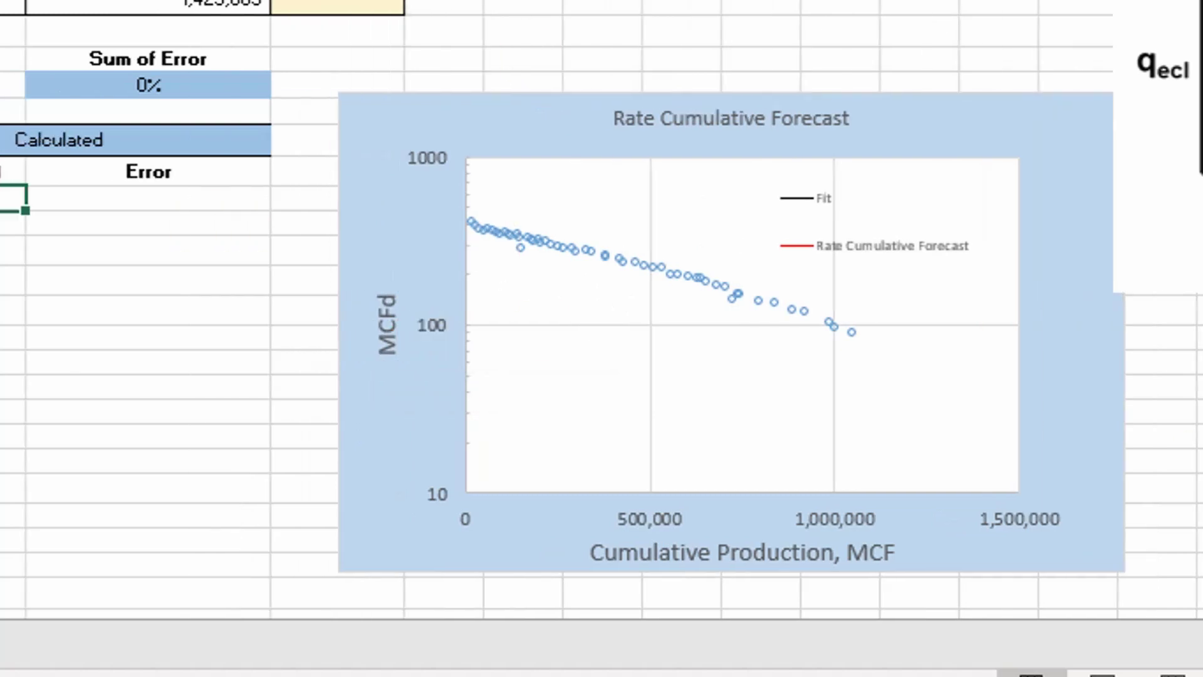
{"action": "scroll", "coordinate": [602, 300], "scroll_direction": "left", "scroll_amount": 3}
{"action": "scroll", "coordinate": [449, 253], "scroll_direction": "up", "scroll_amount": 1}
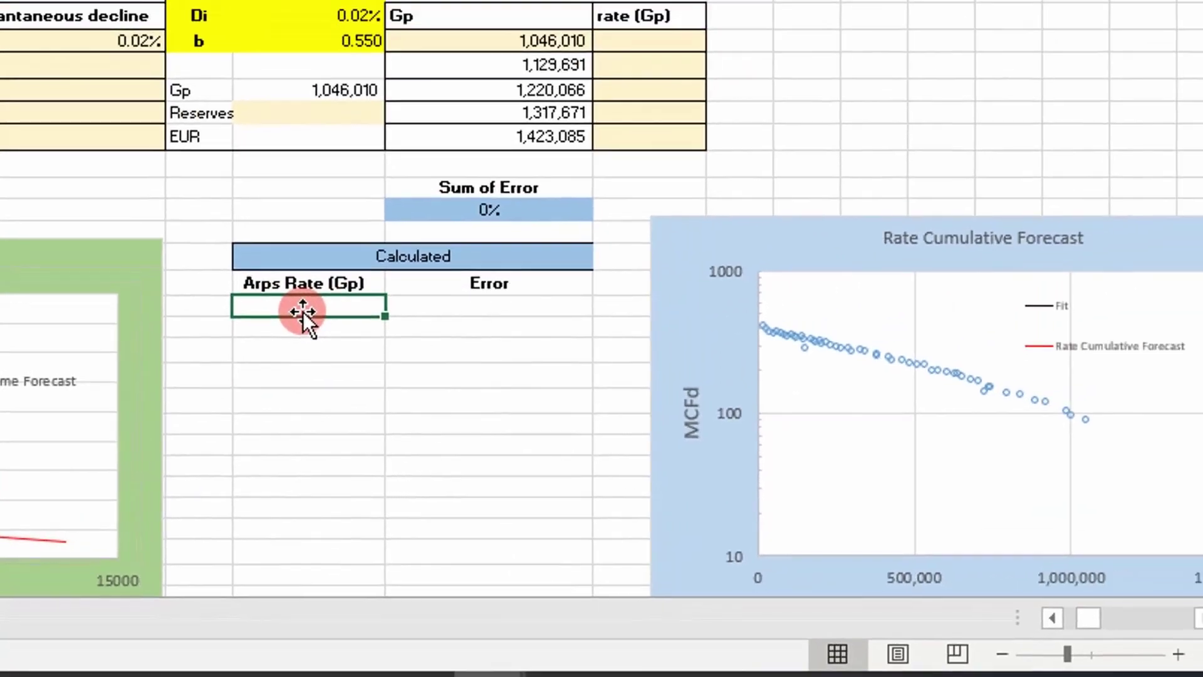
- Enter ArpsRateFromCum in W17 using absolute $W$4, $W$5, $W$6 and Gp from I17
{"action": "type", "text": "=arps"}
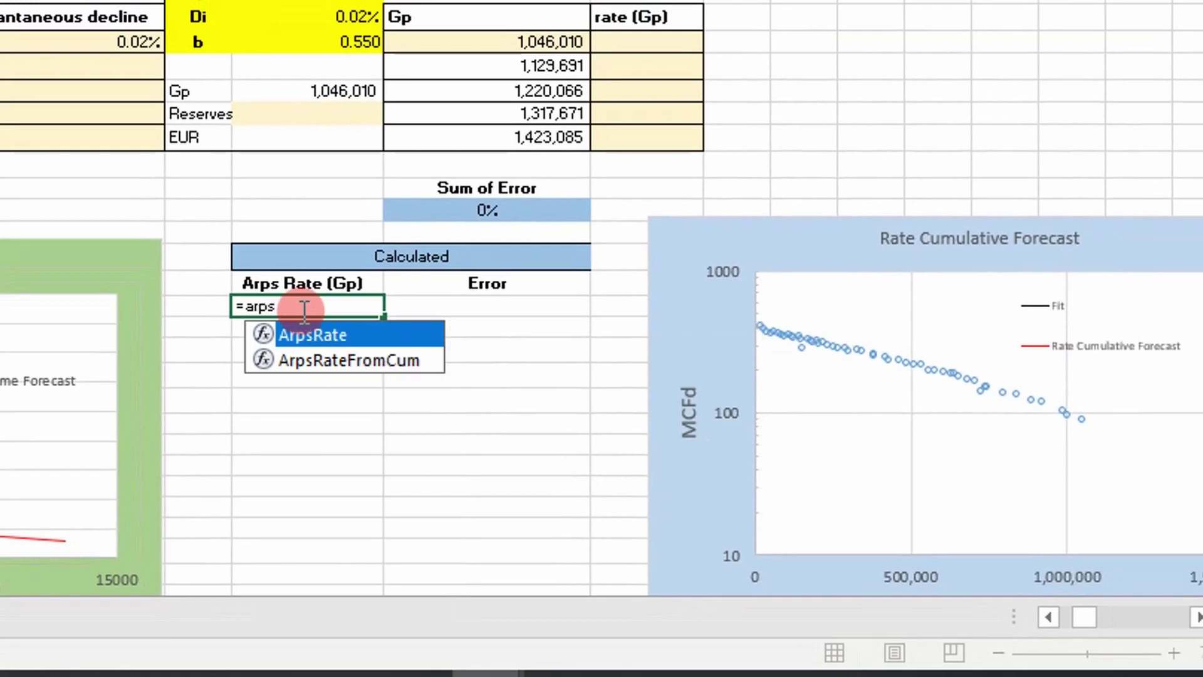
{"action": "key", "text": "Down"}
{"action": "key", "text": "Tab"}
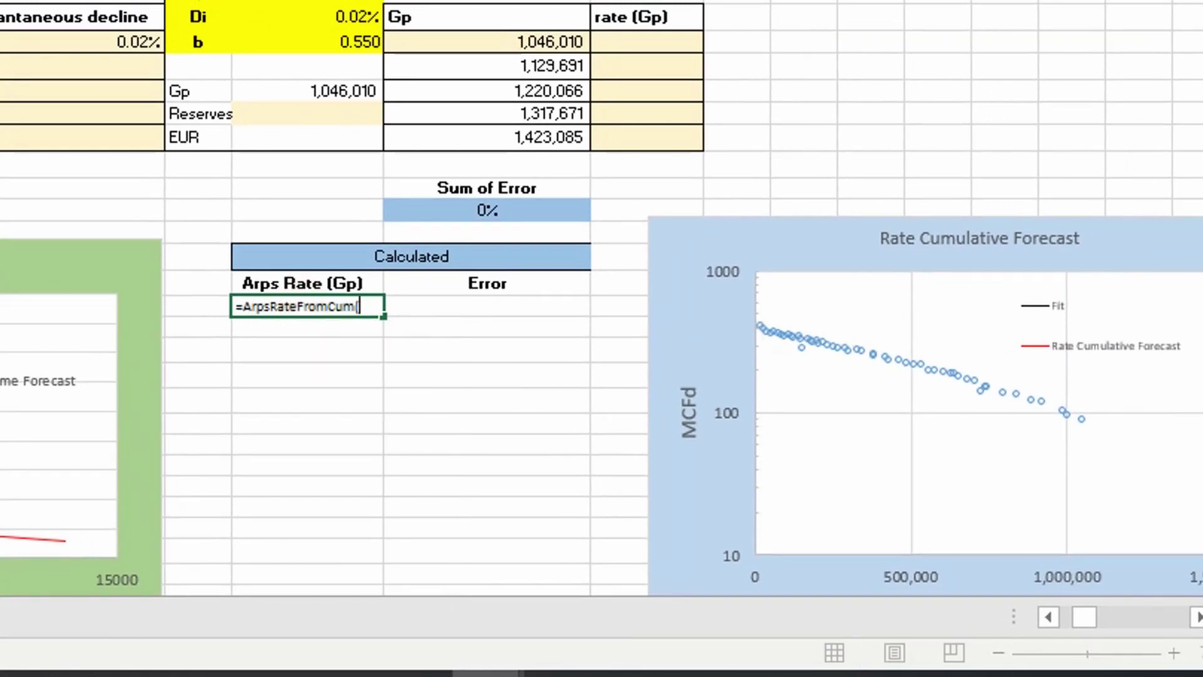
{"action": "key", "text": "ctrl+a"}
{"action": "left_click", "coordinate": [338, 1]}
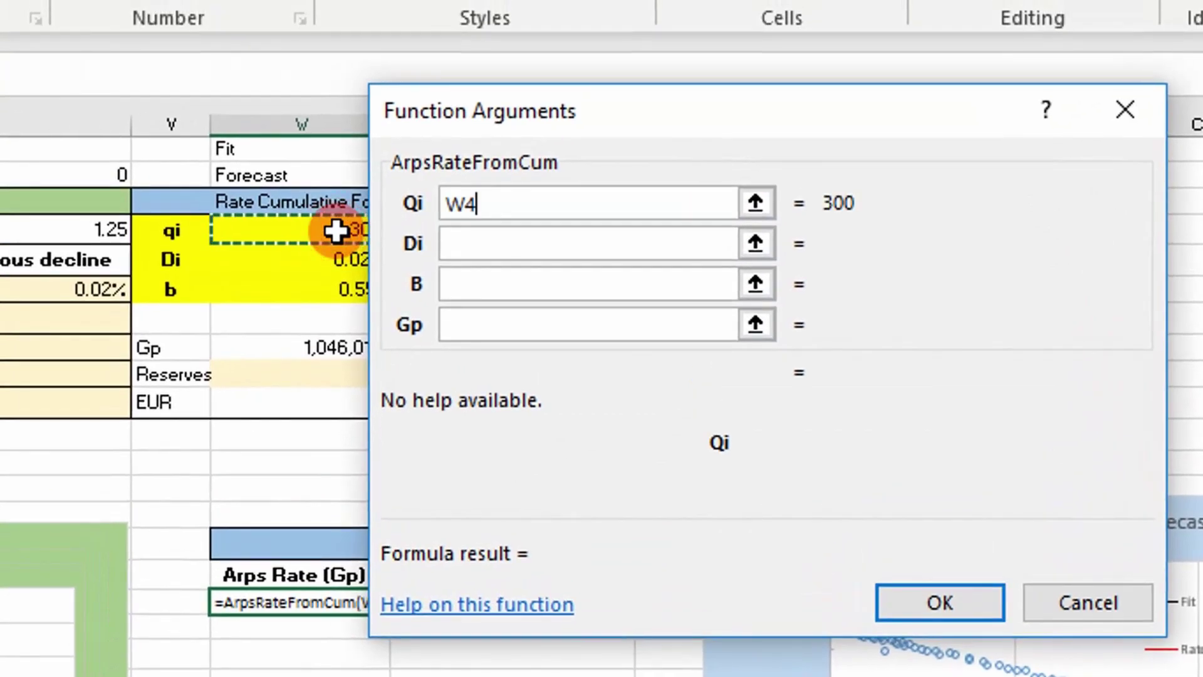
{"action": "key", "text": "F4"}
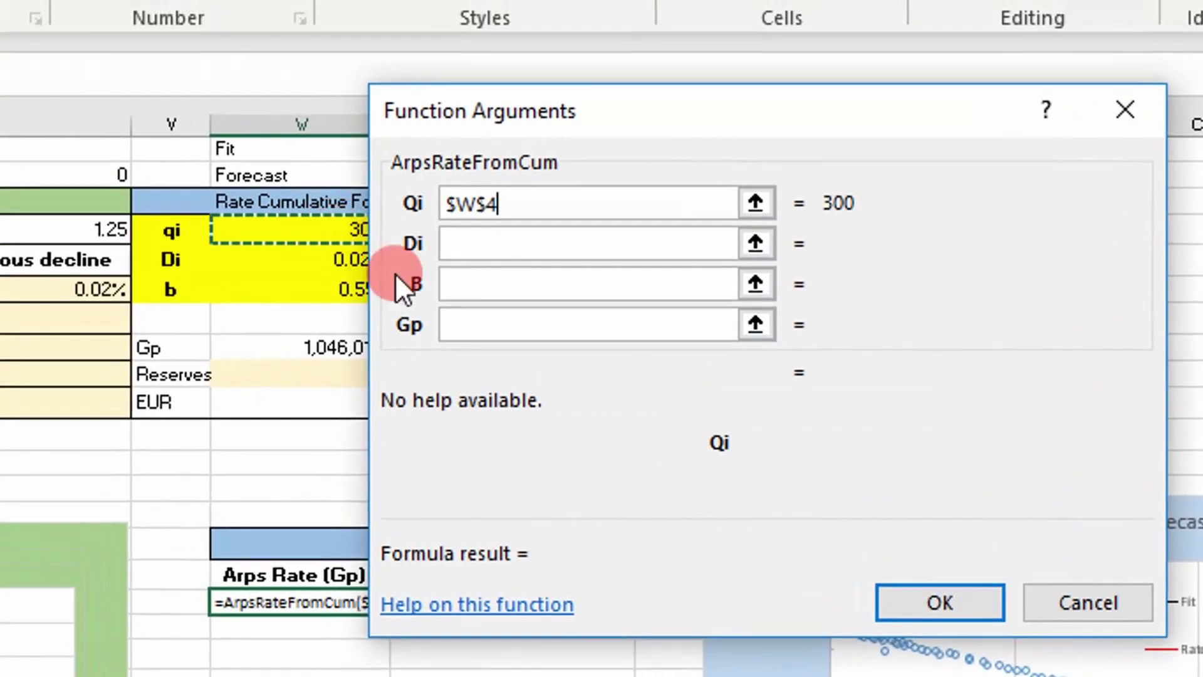
{"action": "left_click", "coordinate": [465, 243]}
{"action": "left_click", "coordinate": [351, 265]}
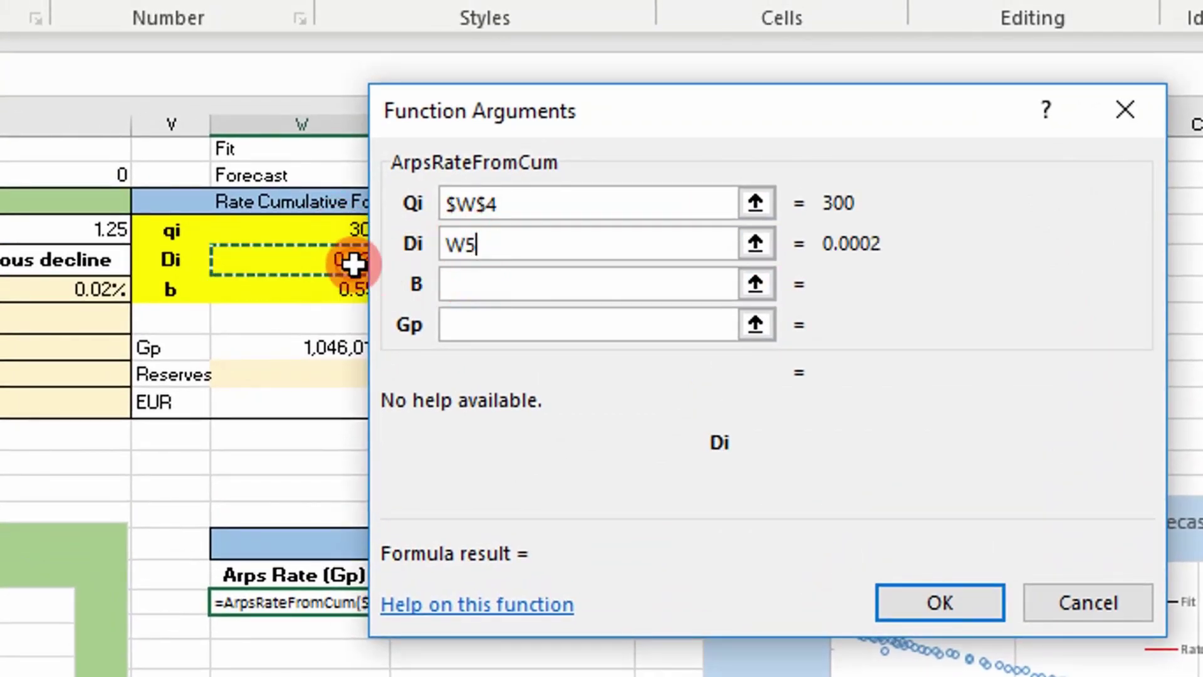
{"action": "key", "text": "F4"}
{"action": "left_click", "coordinate": [472, 285]}
{"action": "left_click", "coordinate": [351, 289]}
{"action": "key", "text": "F4"}
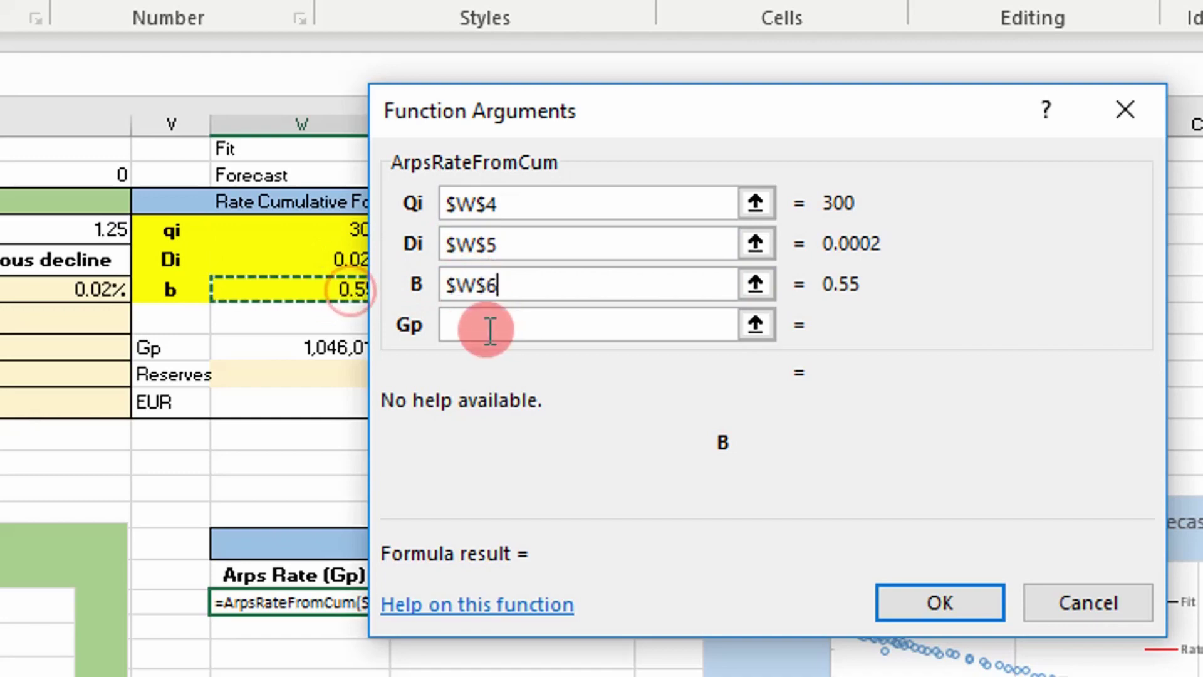
{"action": "left_click", "coordinate": [486, 325]}
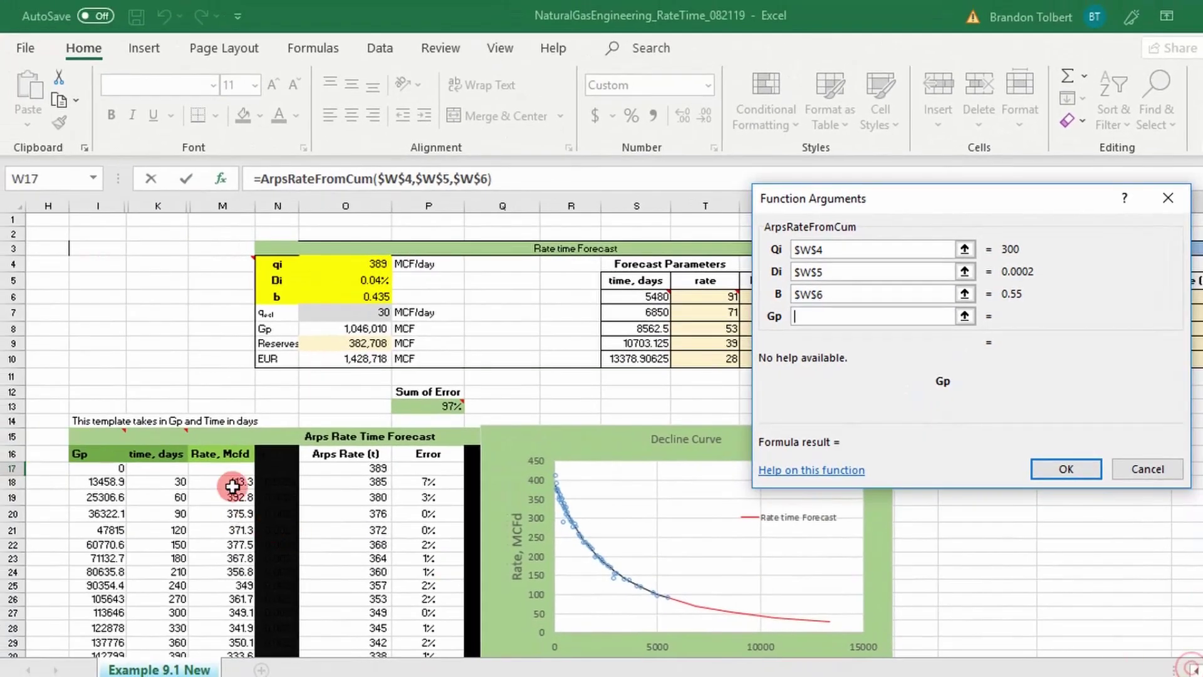
{"action": "left_click", "coordinate": [112, 469]}
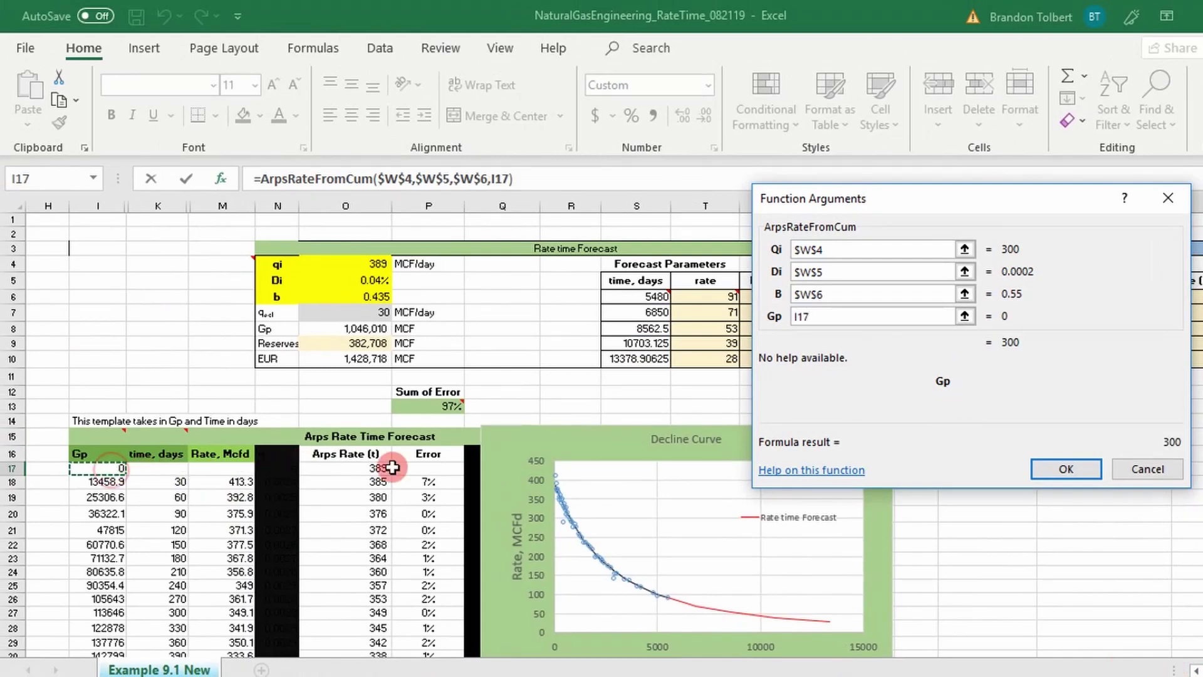
{"action": "left_click", "coordinate": [1067, 469]}
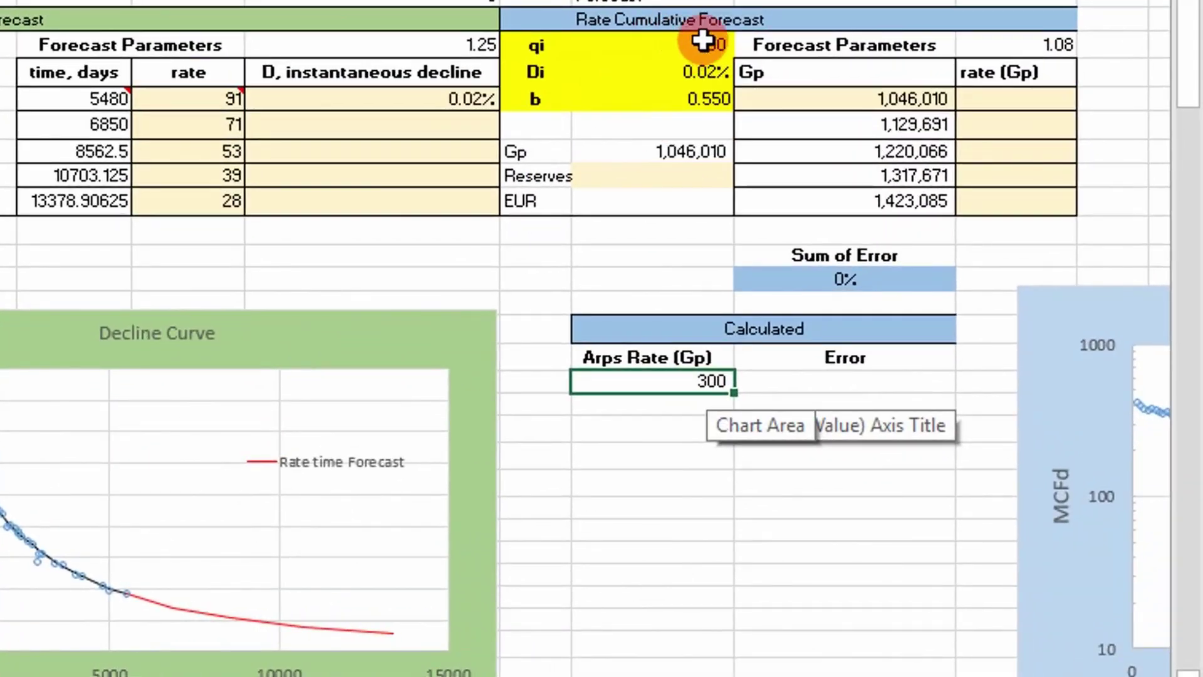
- Fill the Arps rate formula down column W to row 70
{"action": "left_click", "coordinate": [702, 43]}
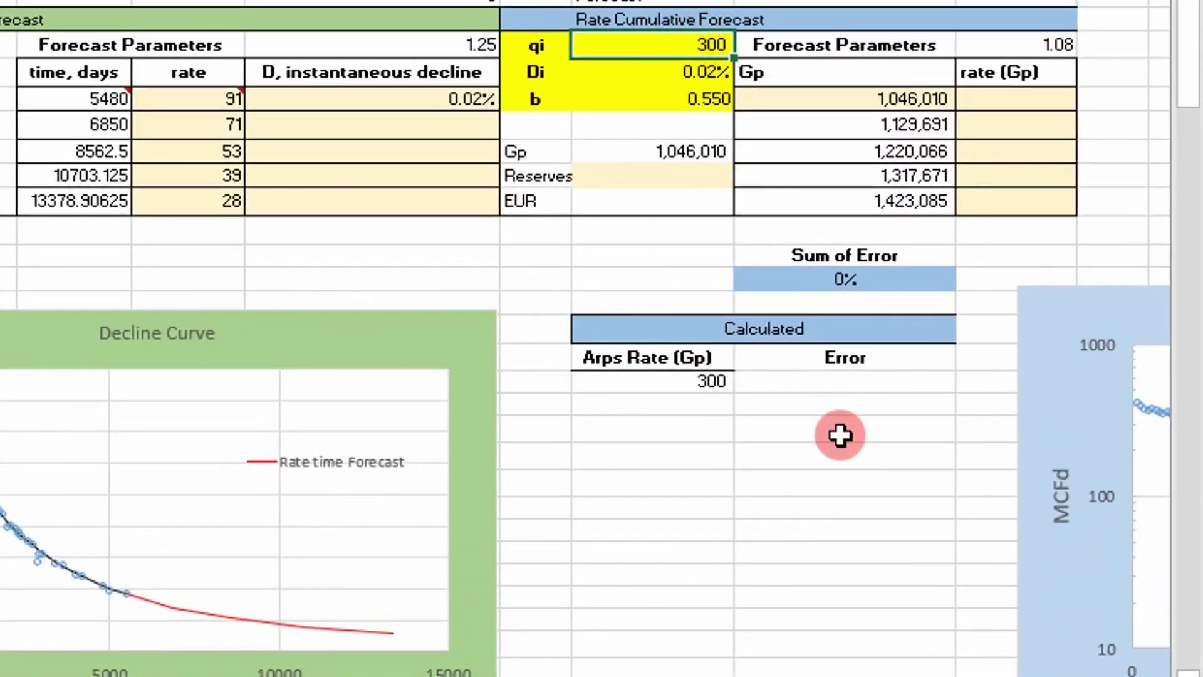
{"action": "scroll", "coordinate": [586, 338], "scroll_direction": "right", "scroll_amount": 1}
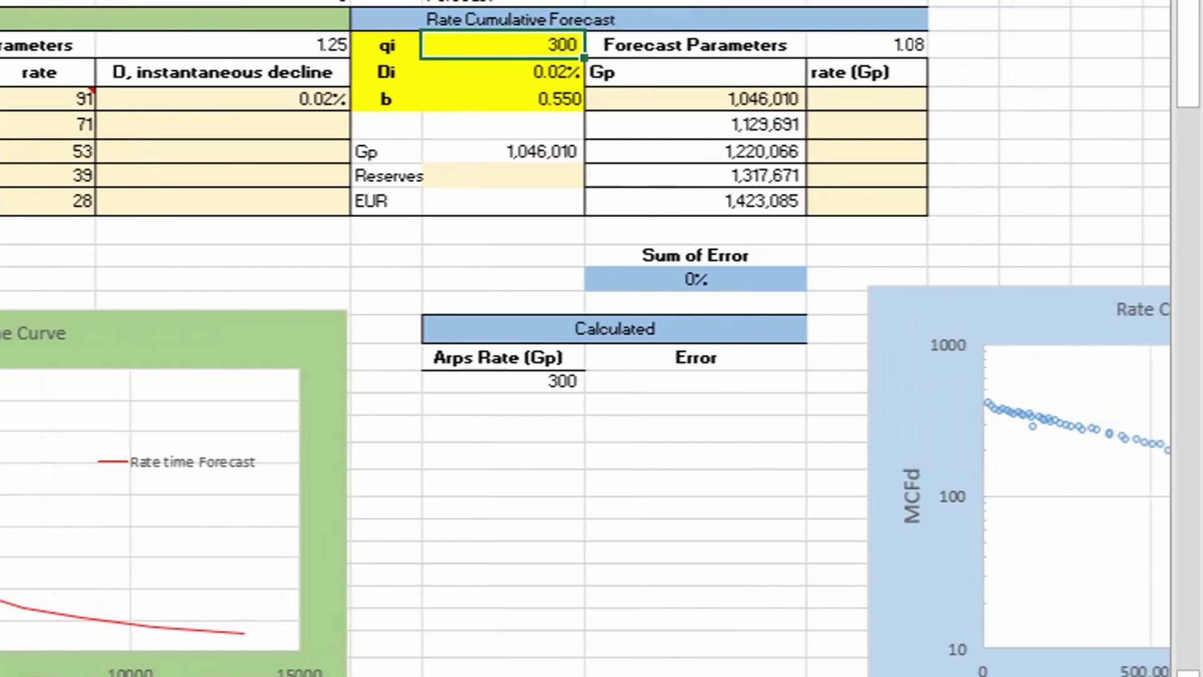
{"action": "left_click", "coordinate": [489, 379]}
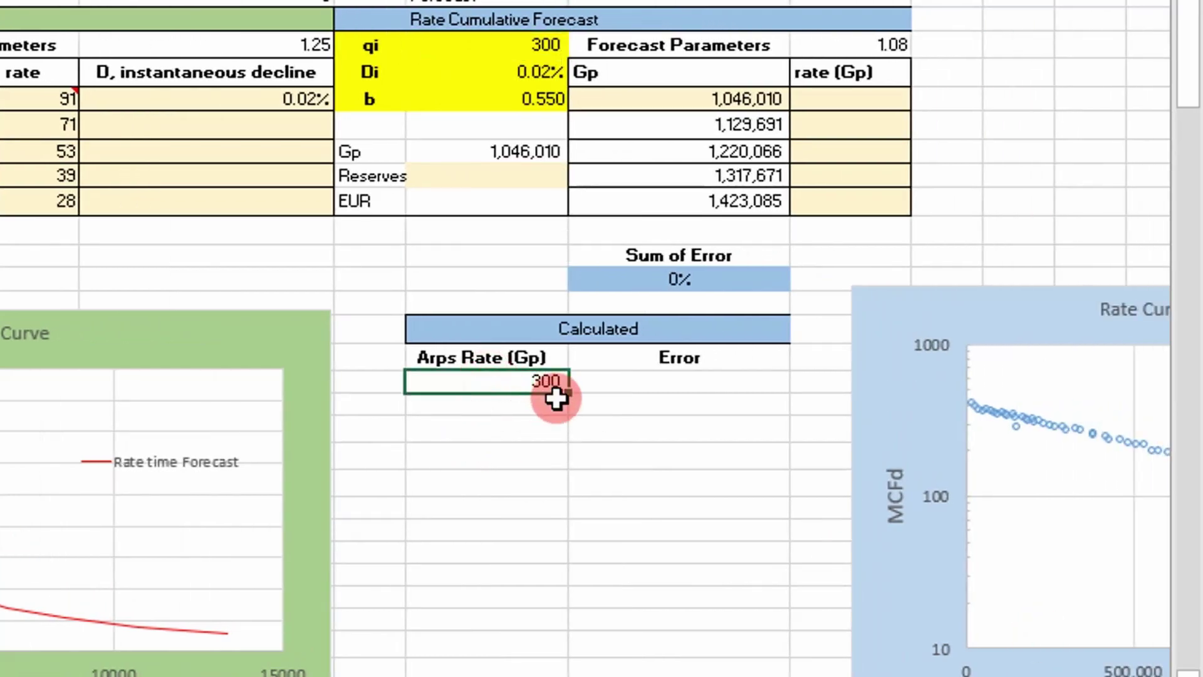
{"action": "left_click_drag", "start_coordinate": [556, 398], "coordinate": [569, 493]}
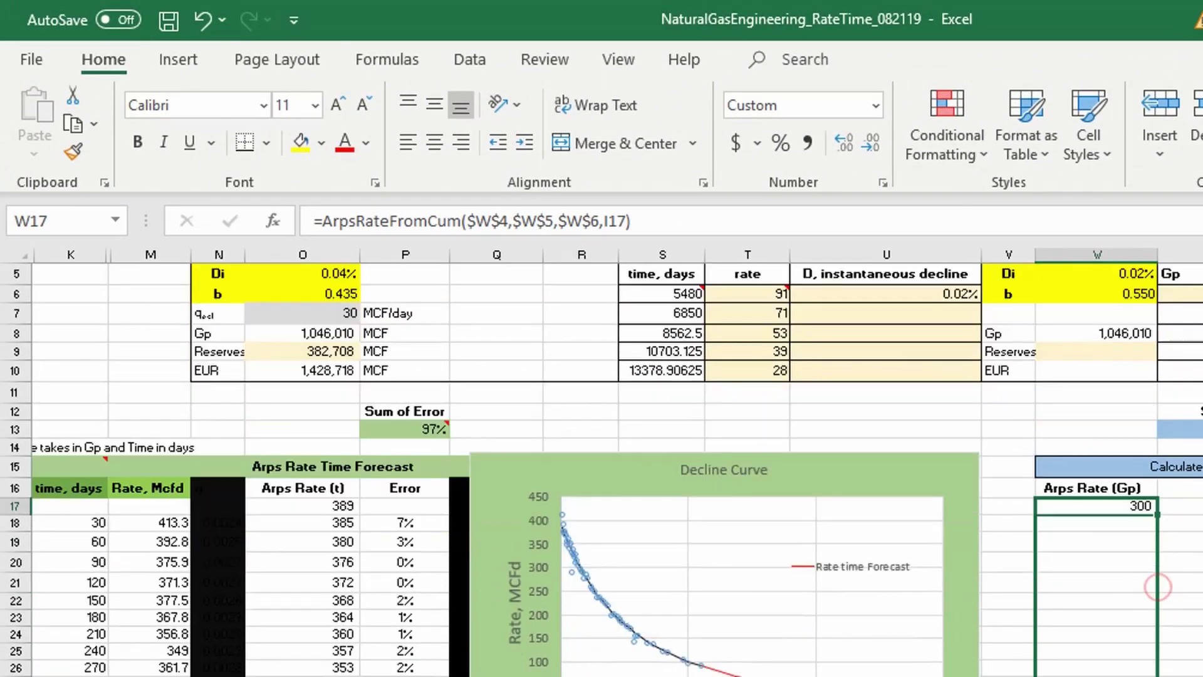
{"action": "mouse_move", "coordinate": [1157, 587]}
{"action": "left_mouse_down"}
{"action": "mouse_move", "coordinate": [1102, 673]}
{"action": "mouse_move", "coordinate": [1074, 351]}
{"action": "mouse_move", "coordinate": [1076, 362]}
{"action": "left_mouse_up"}
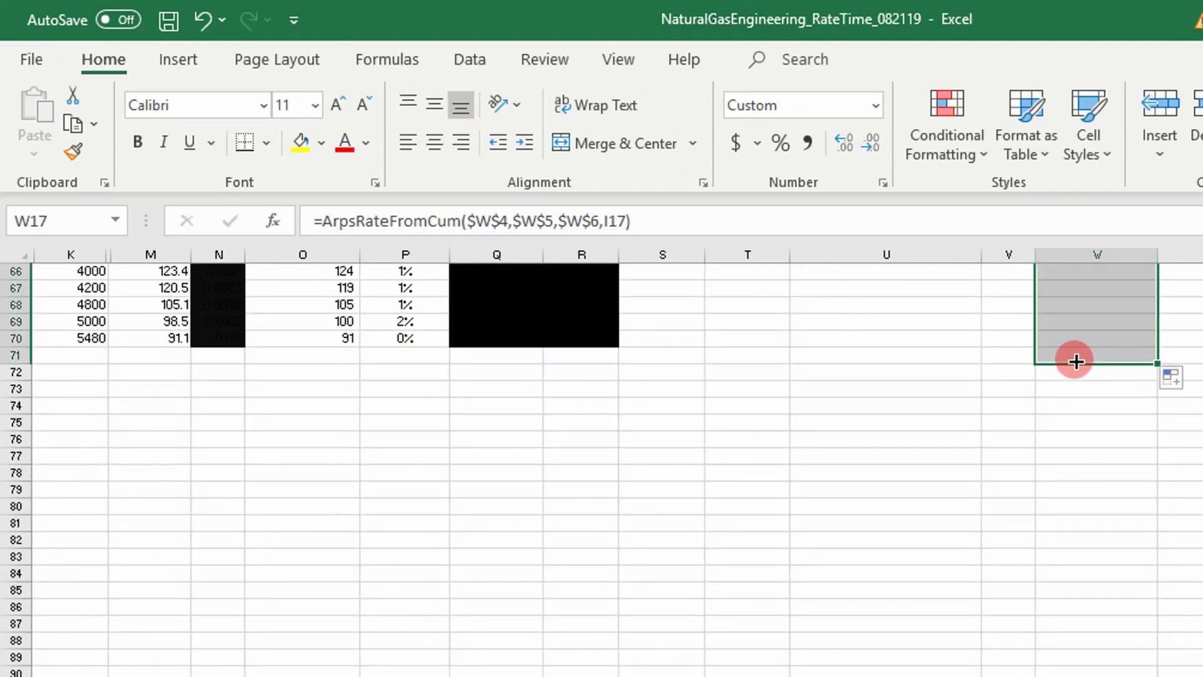
- Confirm row 70 is the last data row and clear the surplus value in W71
{"action": "left_click", "coordinate": [16, 337]}
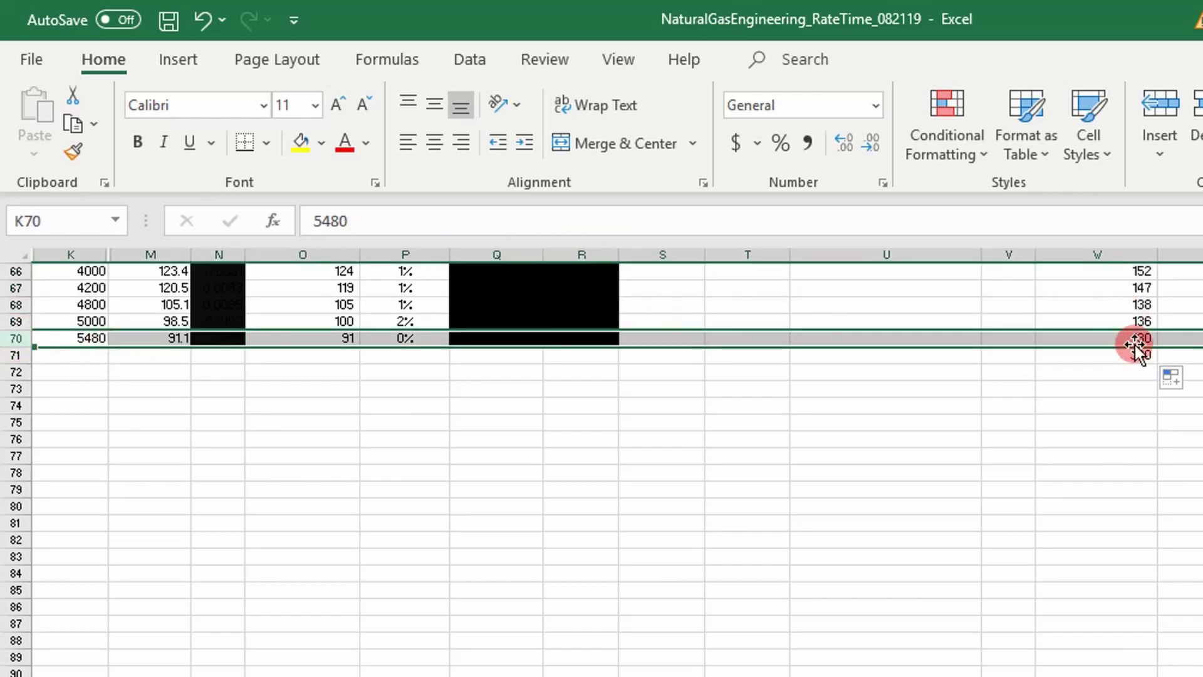
{"action": "left_click", "coordinate": [1131, 359]}
{"action": "key", "text": "Delete"}
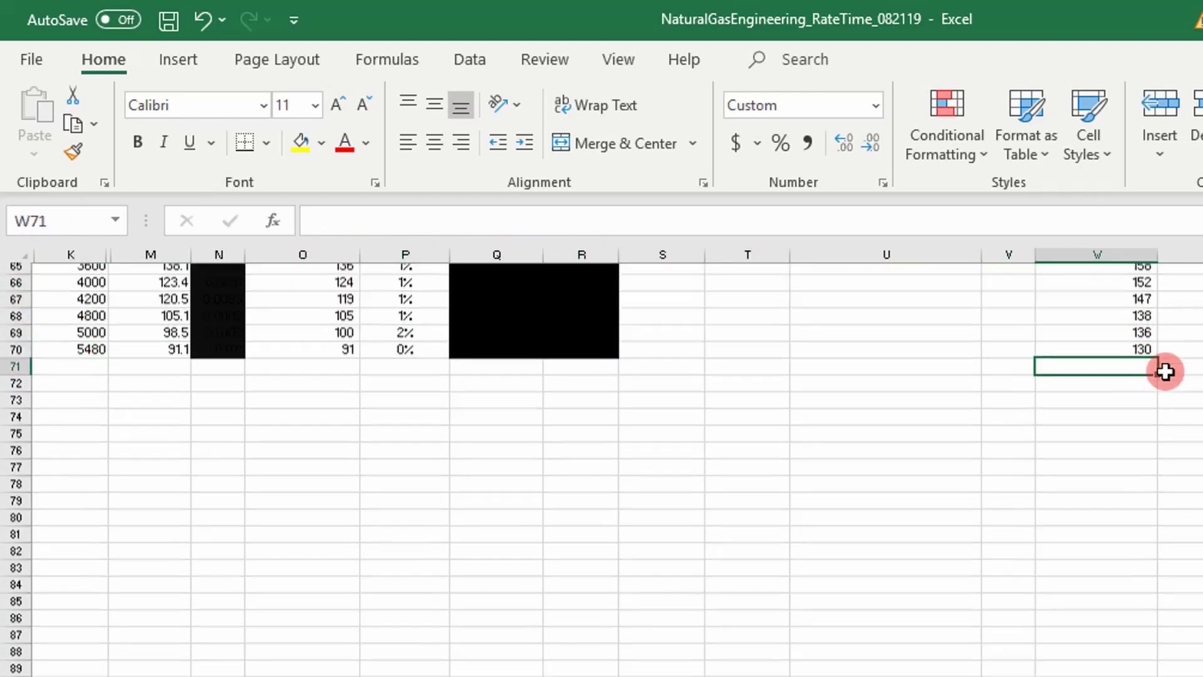
- Start a formula with = in X18, the first Error cell
{"action": "scroll", "coordinate": [1162, 370], "scroll_direction": "up", "scroll_amount": 15}
{"action": "scroll", "coordinate": [1174, 433], "scroll_direction": "up", "scroll_amount": 5}
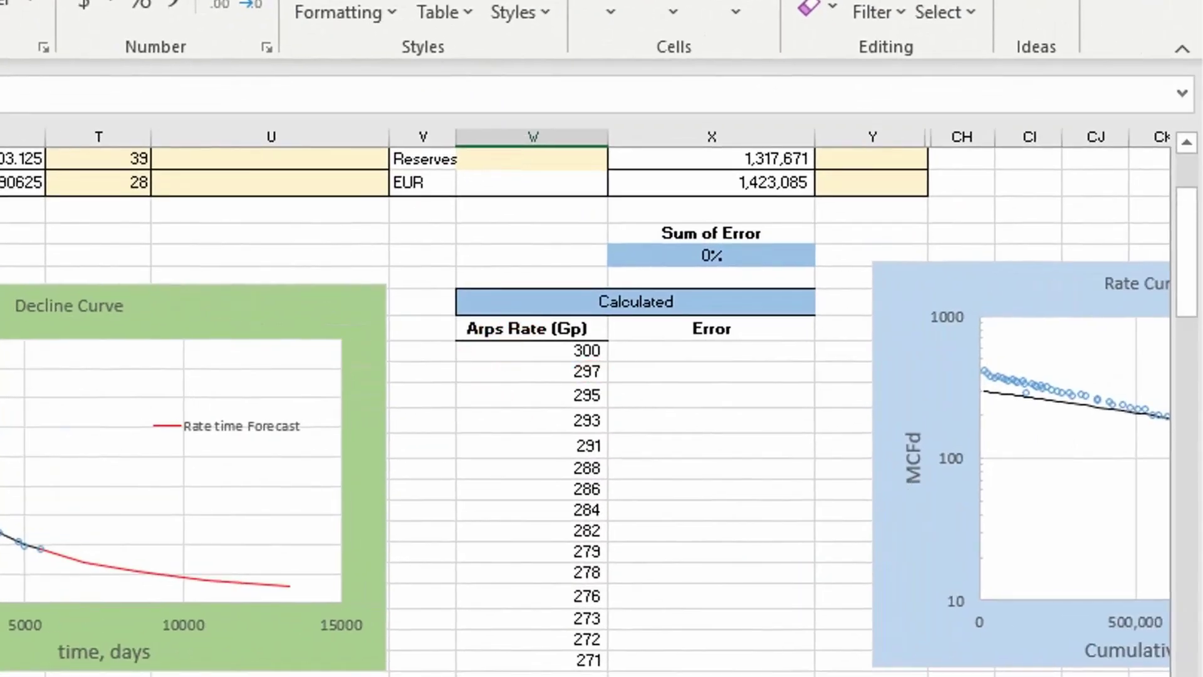
{"action": "scroll", "coordinate": [395, 397], "scroll_direction": "right", "scroll_amount": 10}
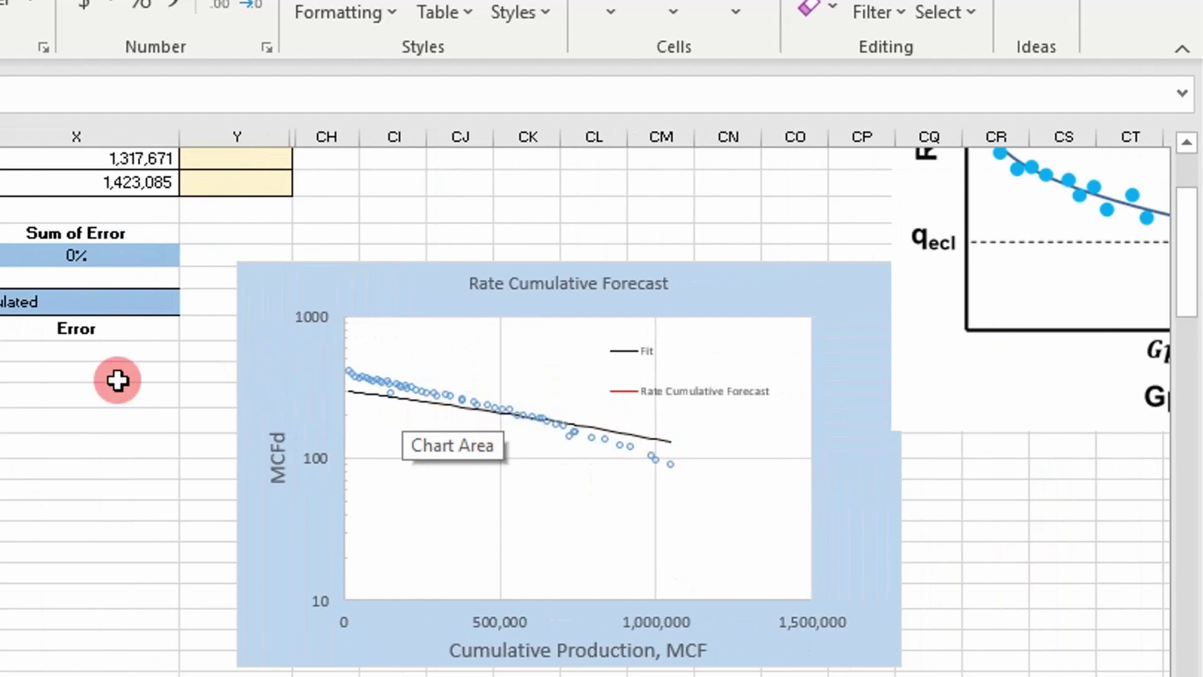
{"action": "left_click", "coordinate": [96, 351]}
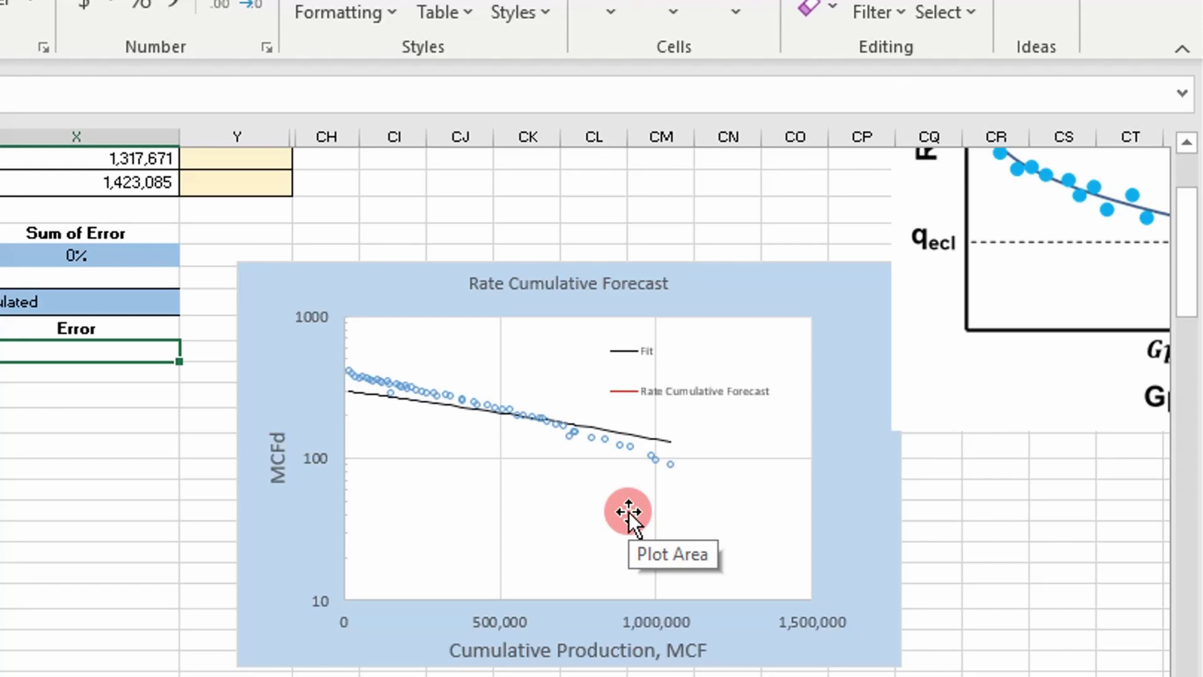
{"action": "key", "text": "Return"}
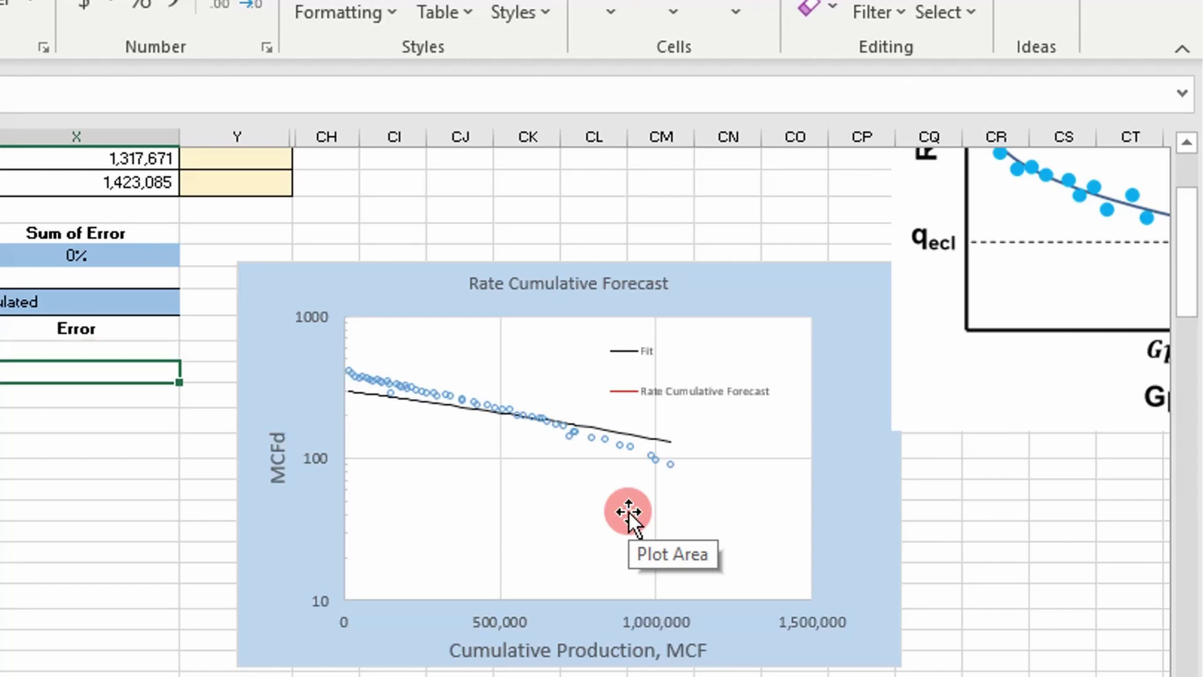
{"action": "type", "text": "="}
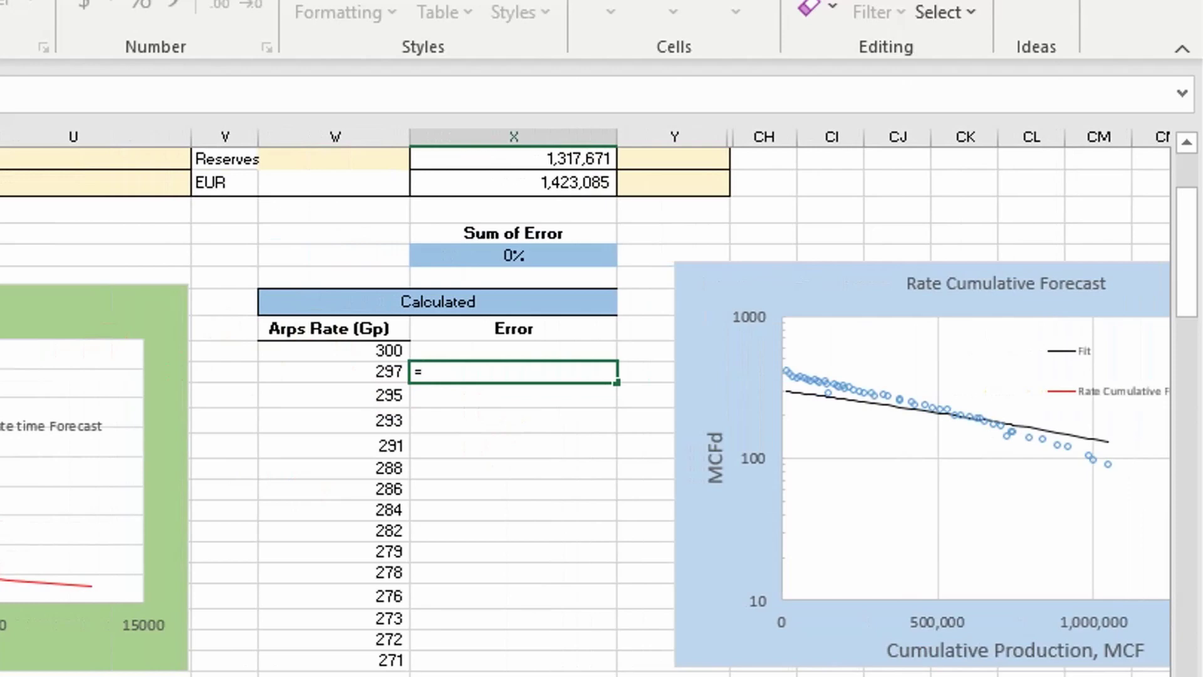
- Enter the relative error =ABS(M18-W18)/M18 in X18
{"action": "scroll", "coordinate": [586, 401], "scroll_direction": "left", "scroll_amount": 3}
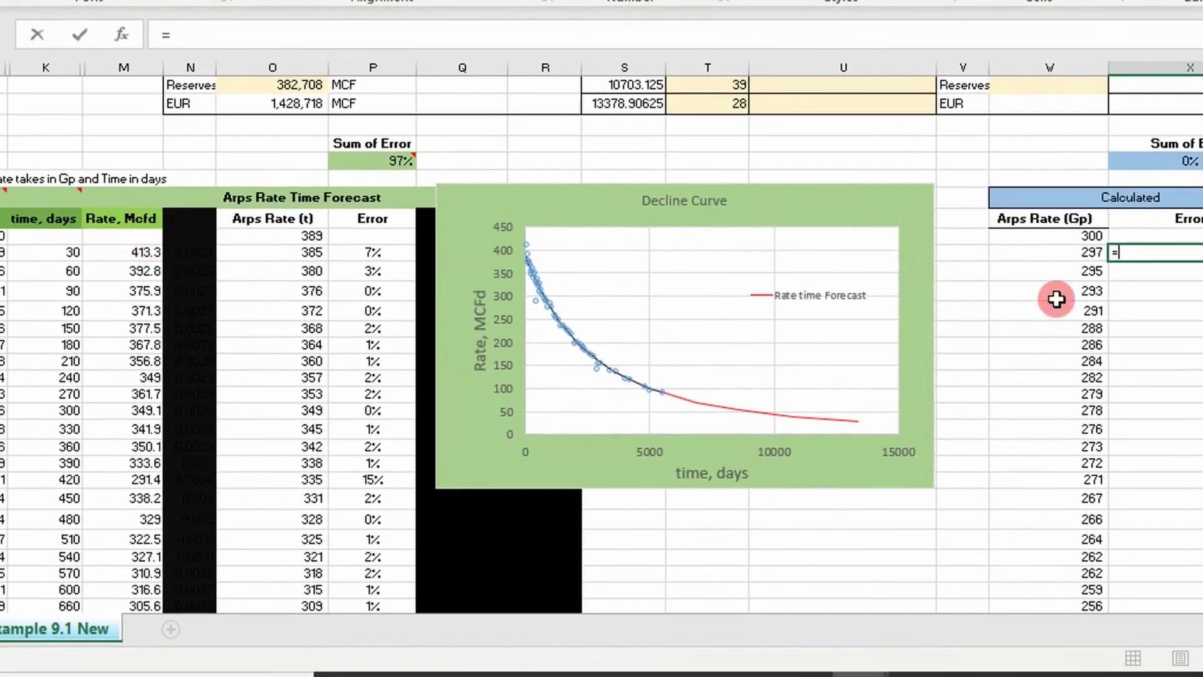
{"action": "scroll", "coordinate": [1070, 232], "scroll_direction": "right", "scroll_amount": 1}
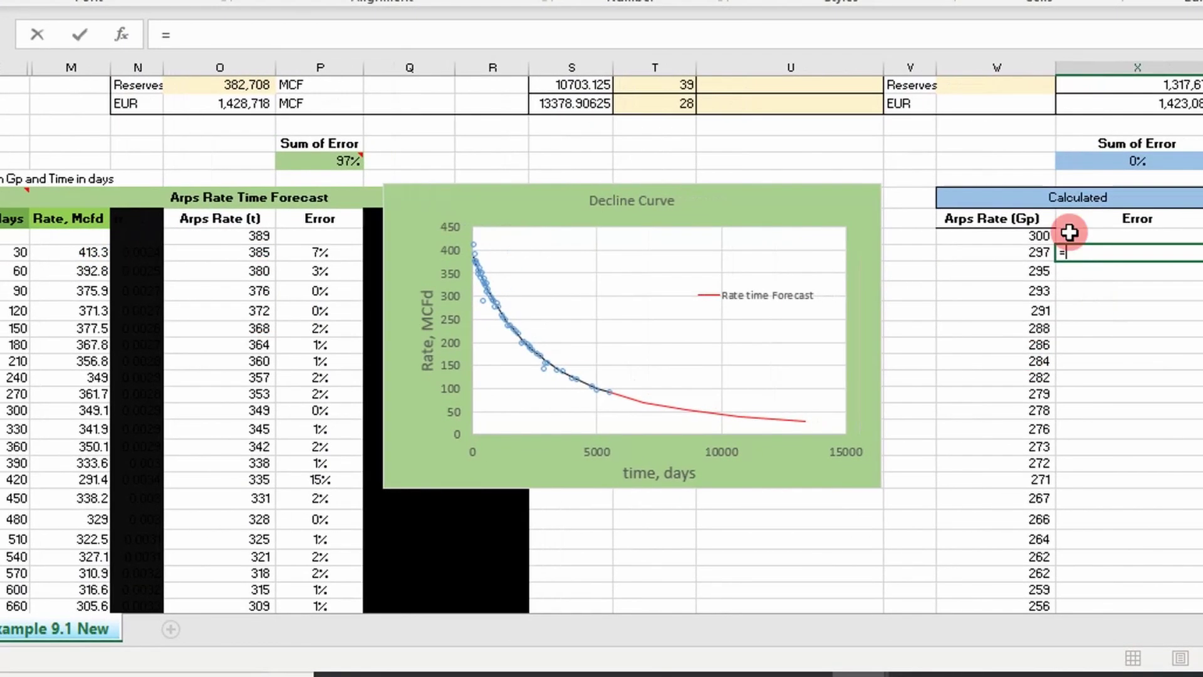
{"action": "type", "text": "abso"}
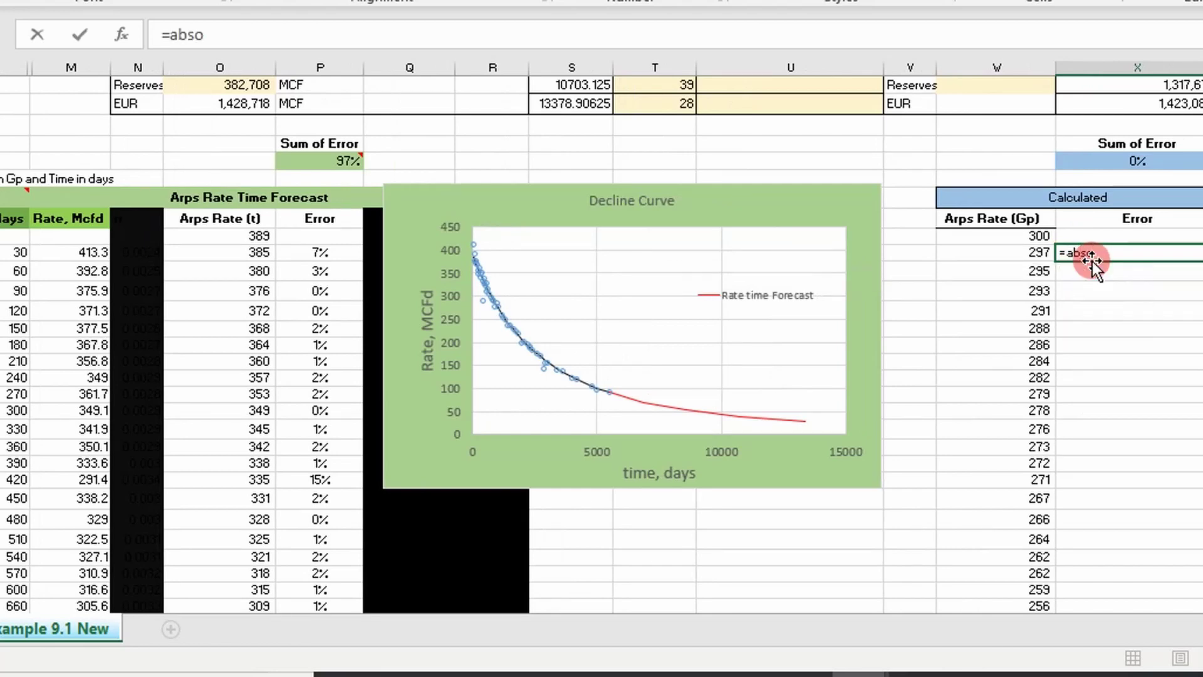
{"action": "key", "text": "BackSpace"}
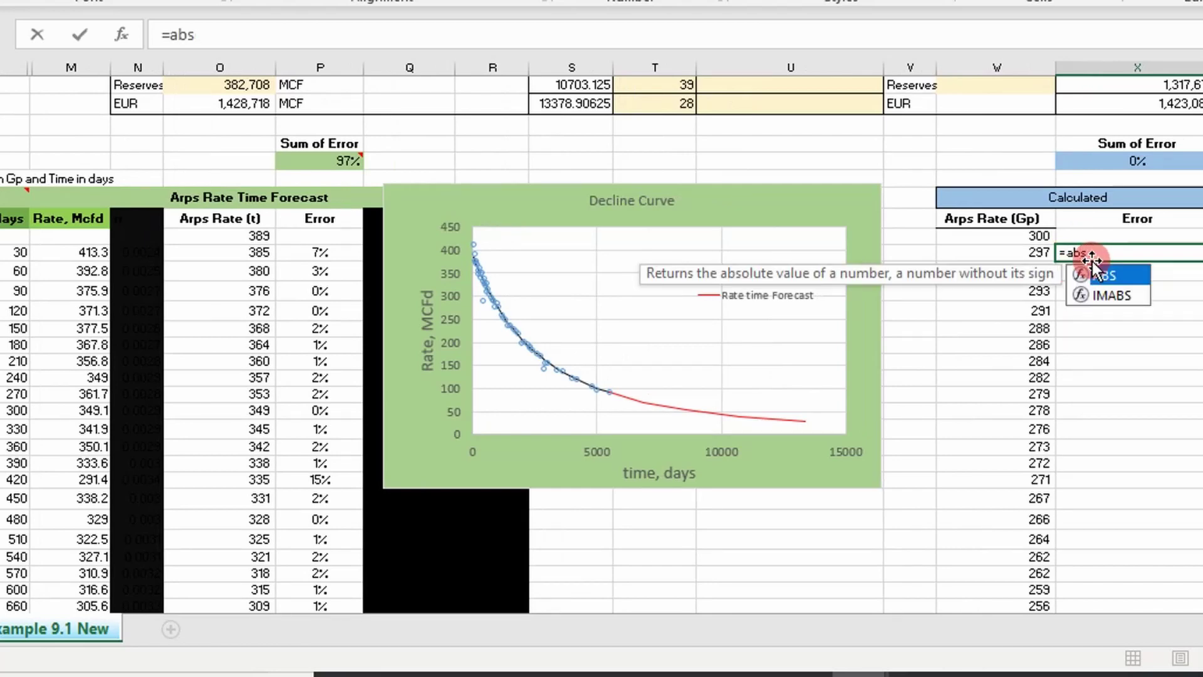
{"action": "double_click", "coordinate": [1094, 266]}
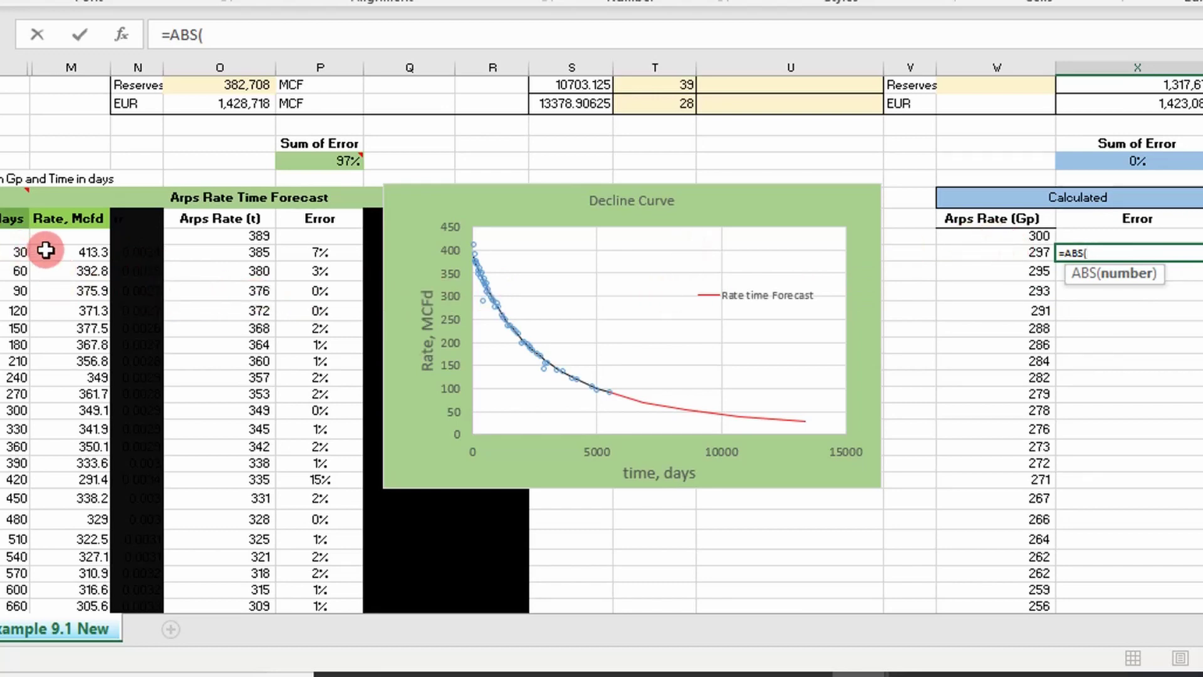
{"action": "left_click", "coordinate": [83, 253]}
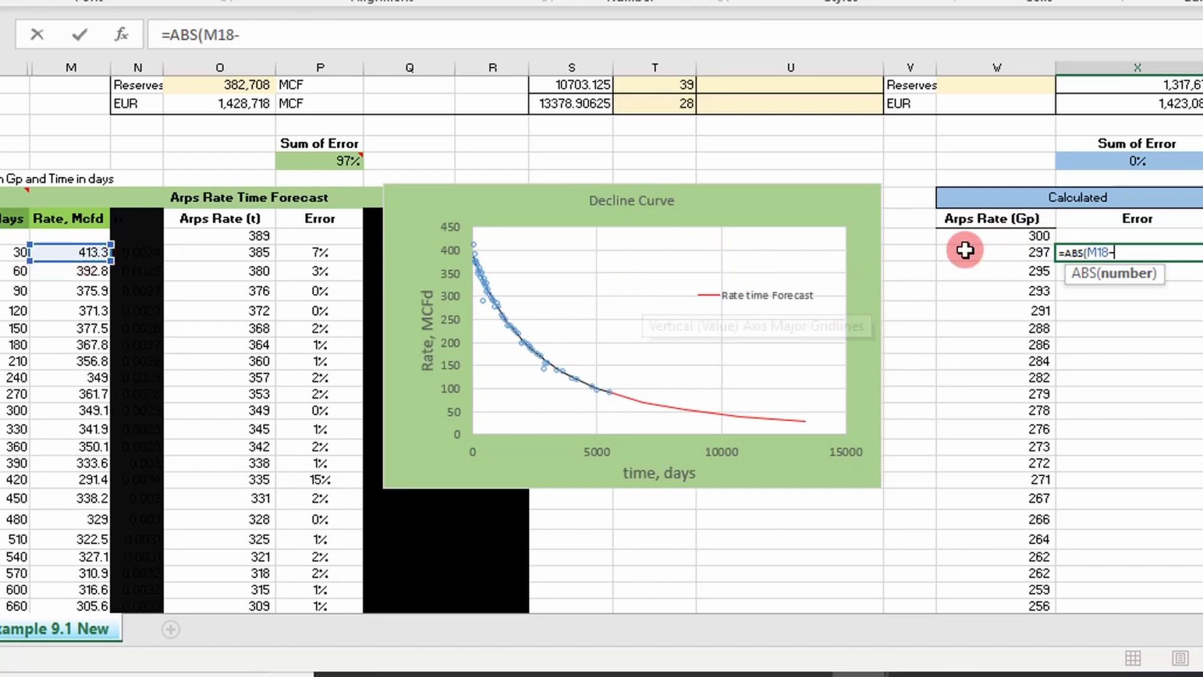
{"action": "left_click", "coordinate": [1031, 252]}
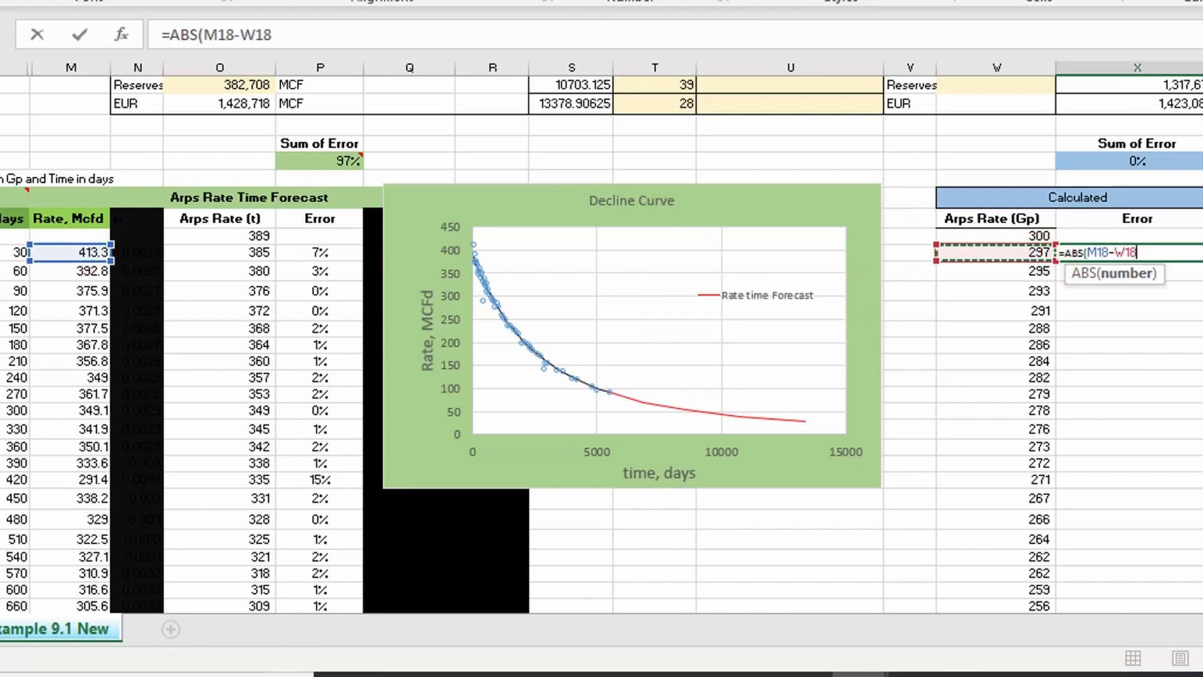
{"action": "type", "text": ")/M18"}
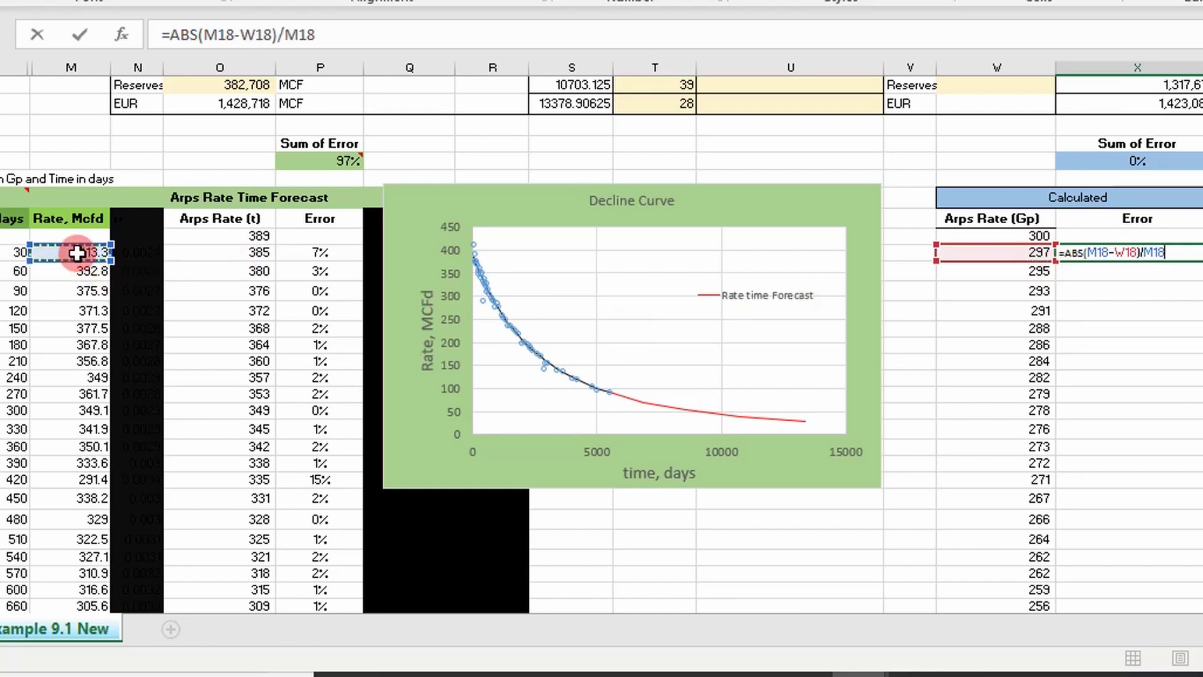
{"action": "key", "text": "Return"}
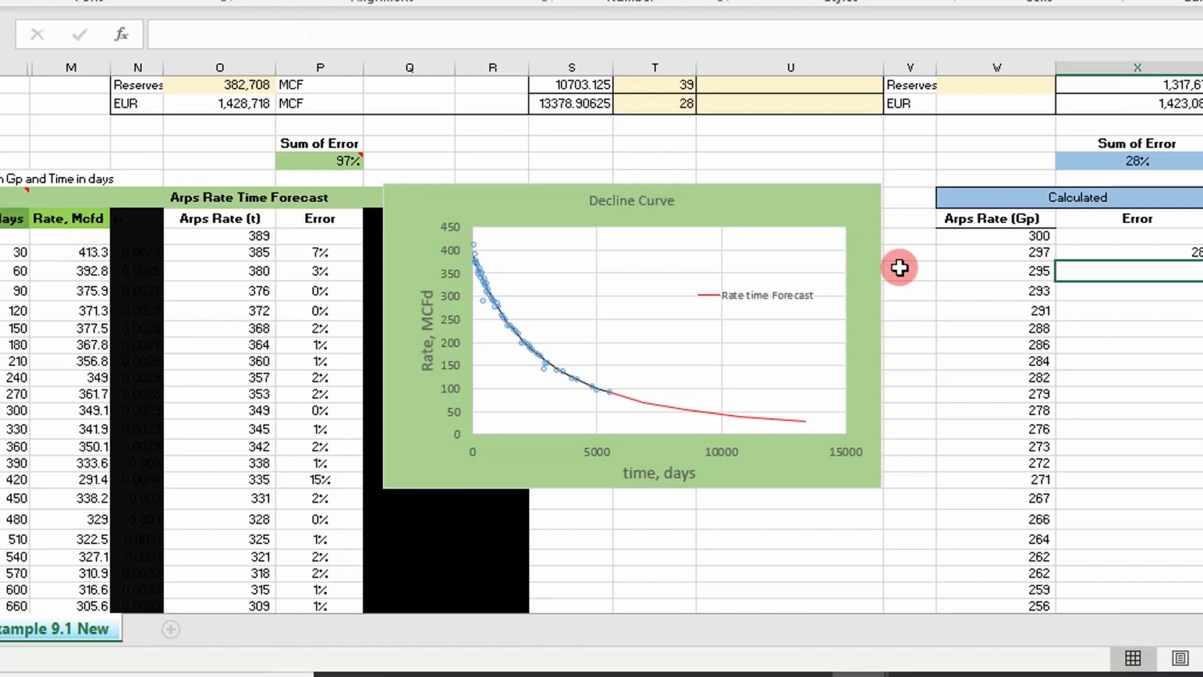
- Fill the error formula down column X, bringing Sum of Error to 825%
{"action": "scroll", "coordinate": [1101, 384], "scroll_direction": "right", "scroll_amount": 3}
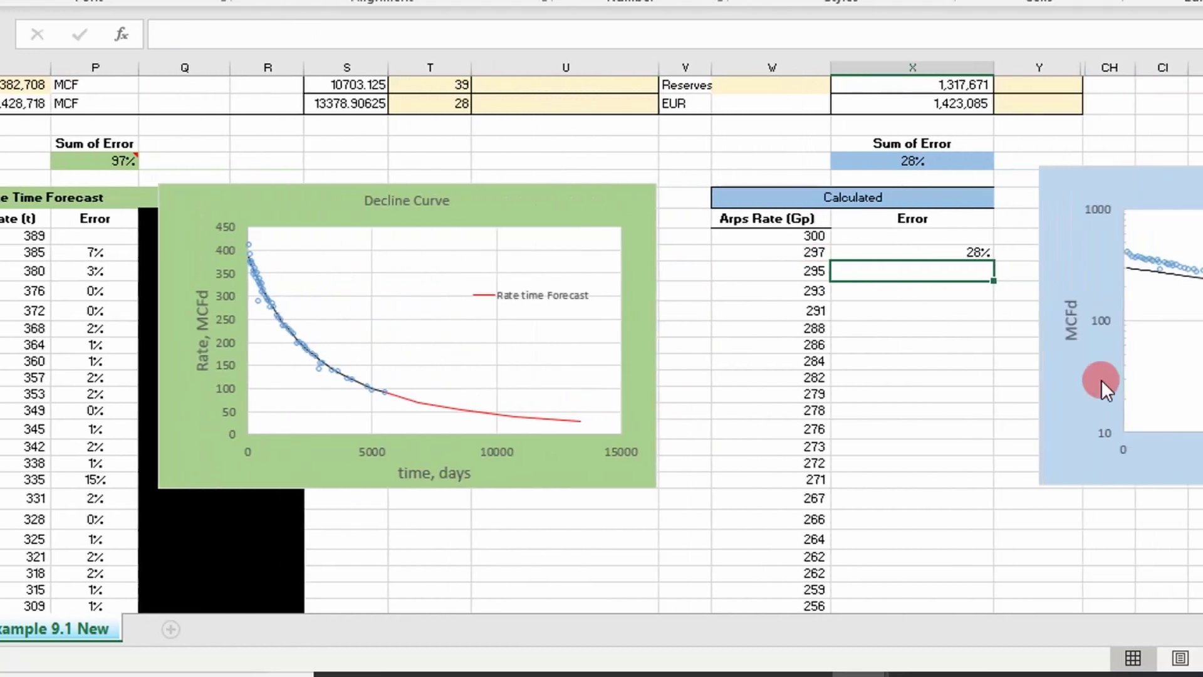
{"action": "left_click", "coordinate": [976, 255]}
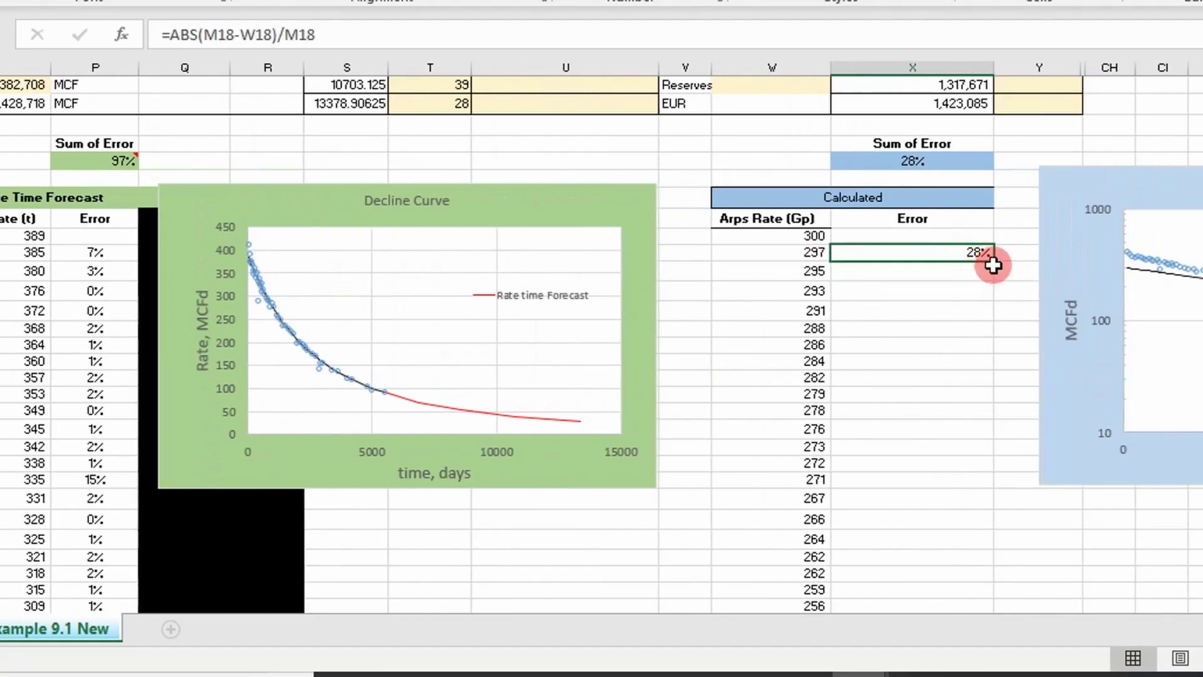
{"action": "double_click", "coordinate": [995, 266]}
{"action": "scroll", "coordinate": [986, 288], "scroll_direction": "down", "scroll_amount": 13}
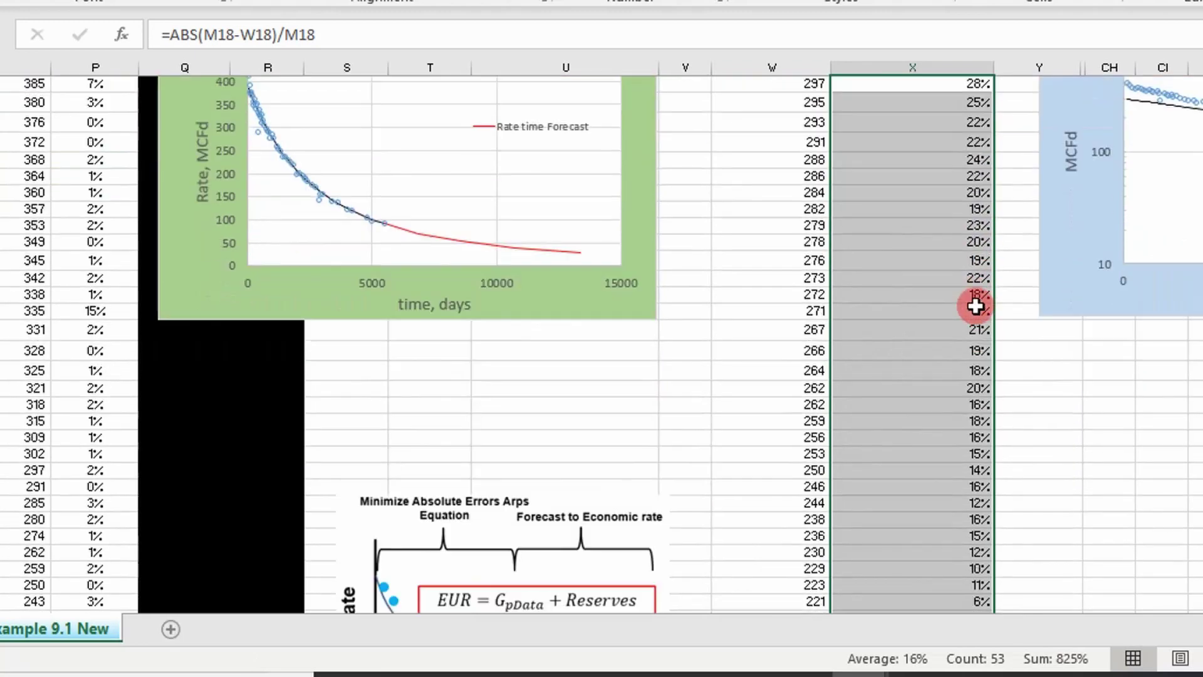
{"action": "scroll", "coordinate": [986, 413], "scroll_direction": "up", "scroll_amount": 15}
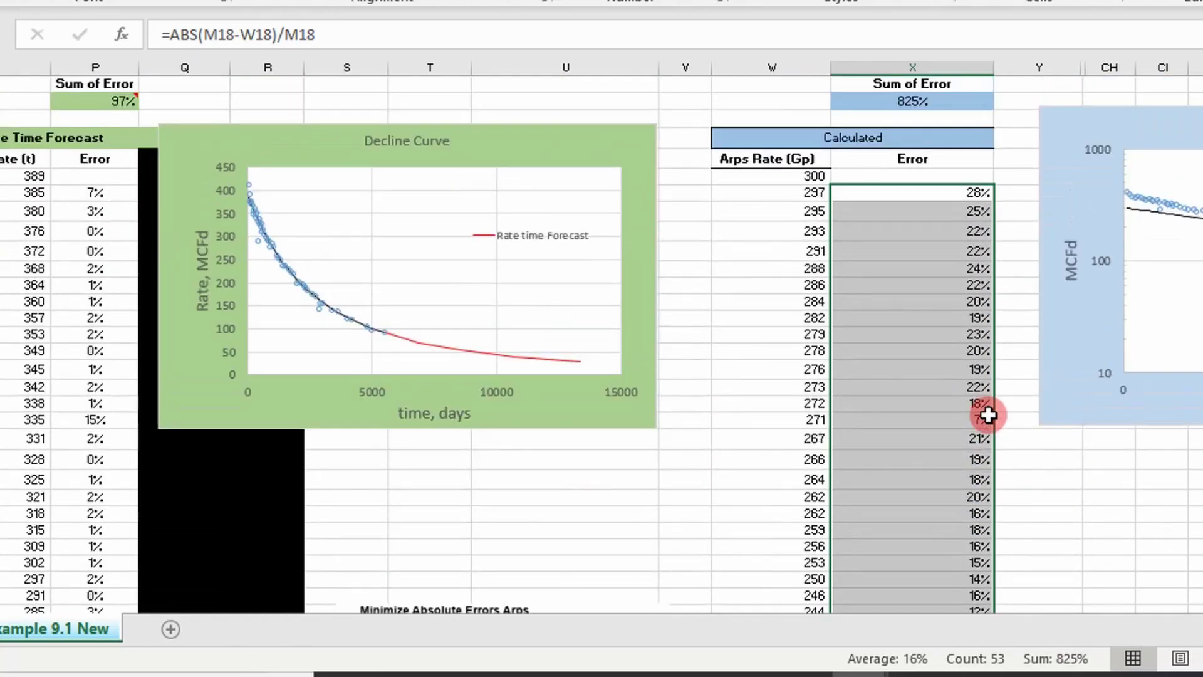
{"action": "left_click", "coordinate": [928, 274]}
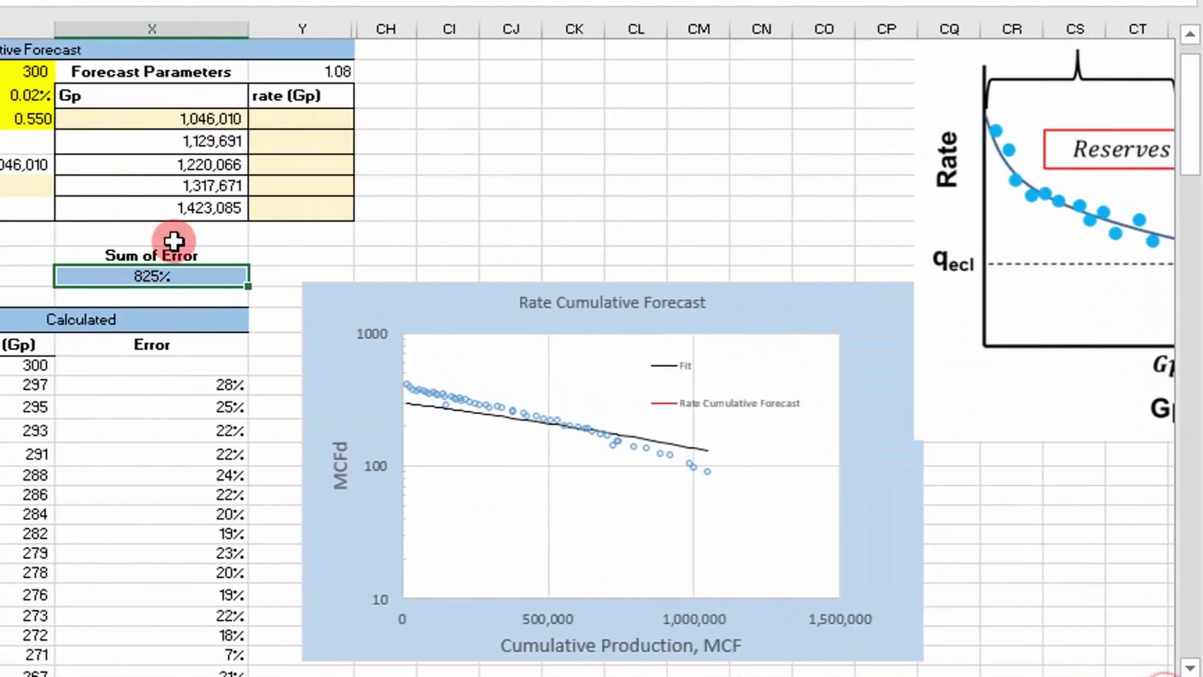
{"action": "left_click", "coordinate": [151, 275]}
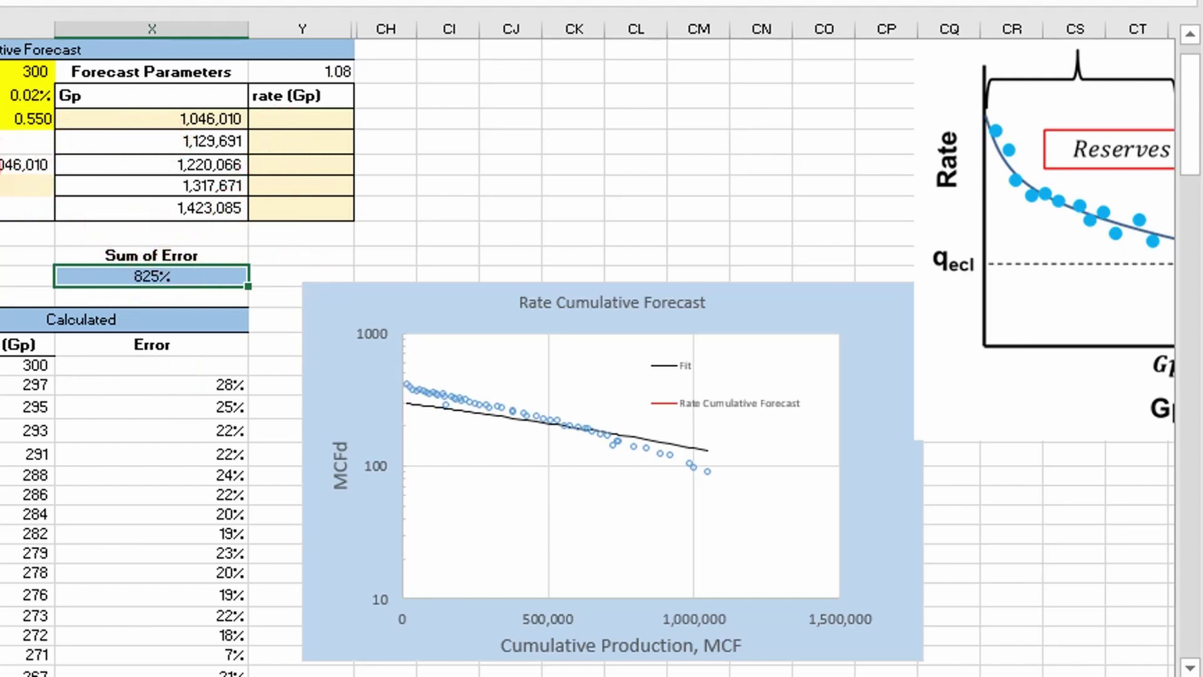
{"action": "left_click", "coordinate": [146, 116]}
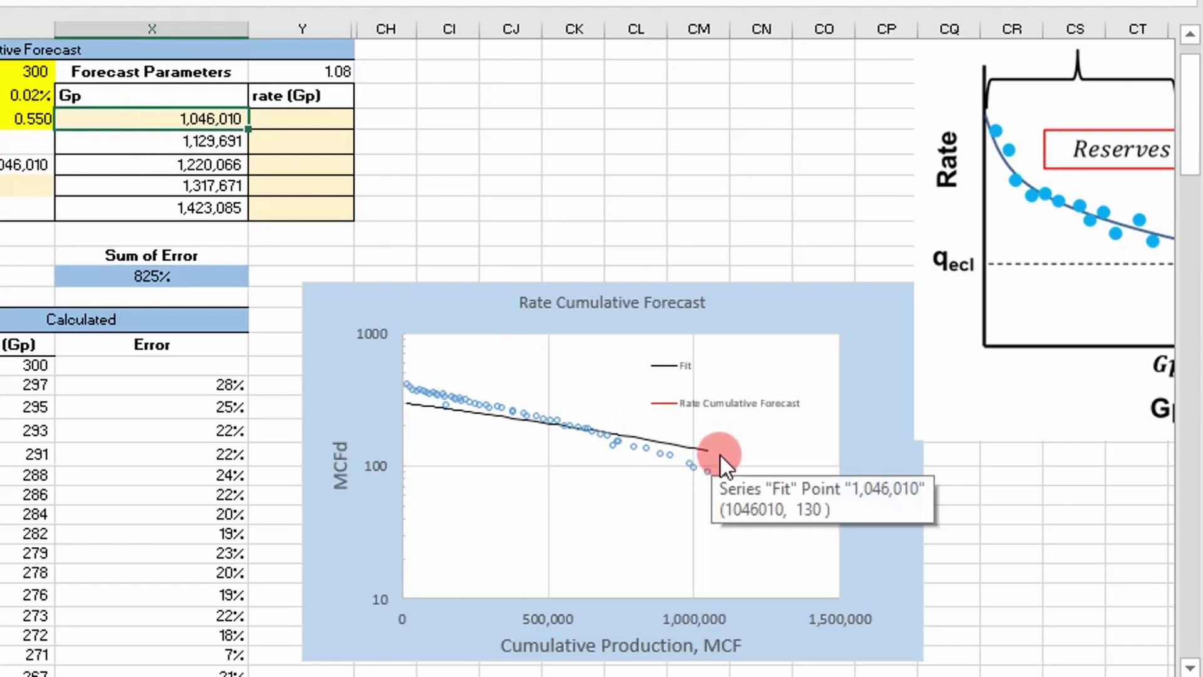
{"action": "mouse_move", "coordinate": [704, 448]}
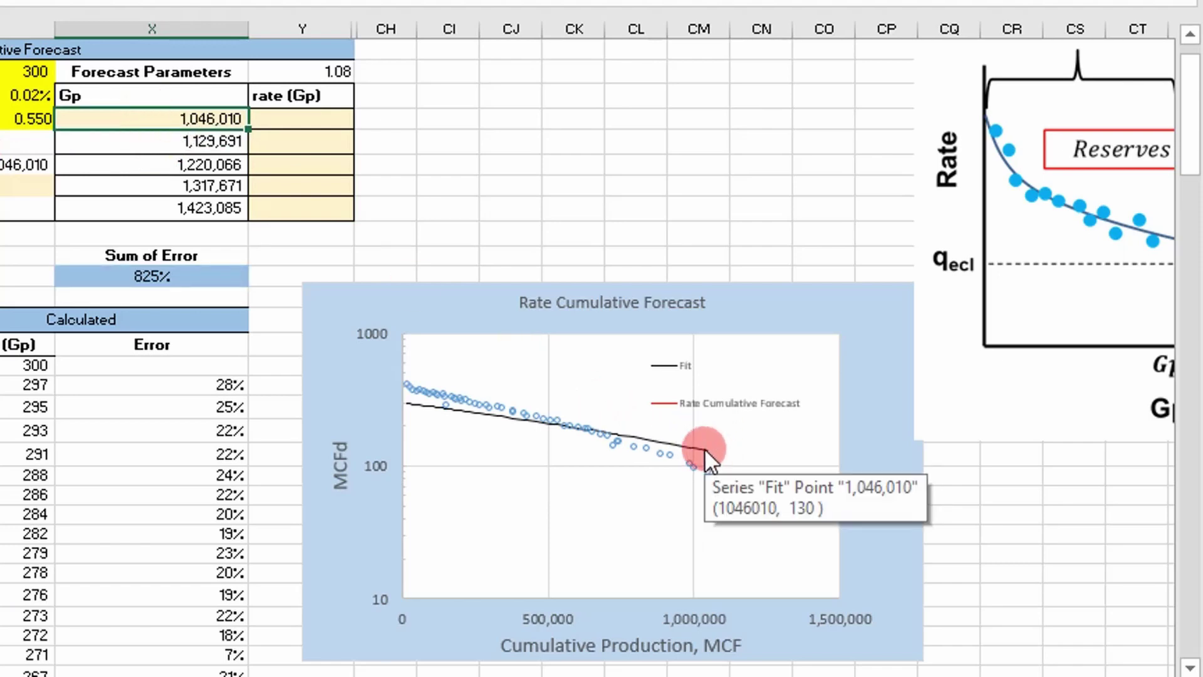
{"action": "double_click", "coordinate": [221, 124]}
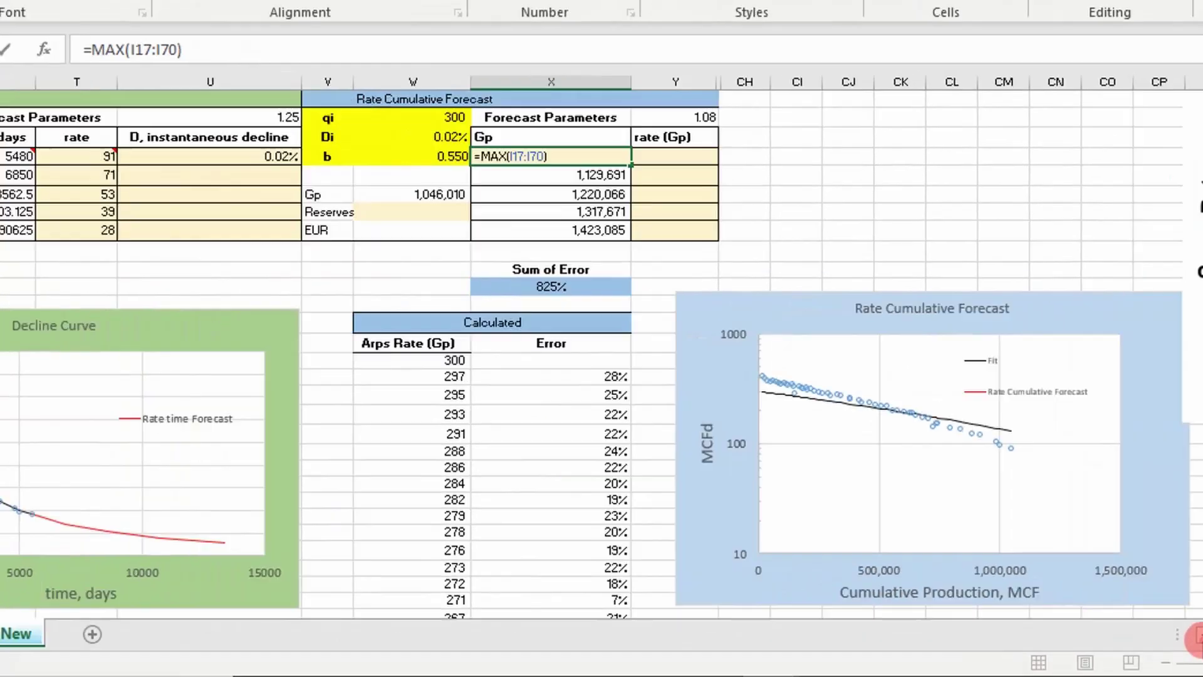
{"action": "scroll", "coordinate": [1124, 208], "scroll_direction": "left", "scroll_amount": 1}
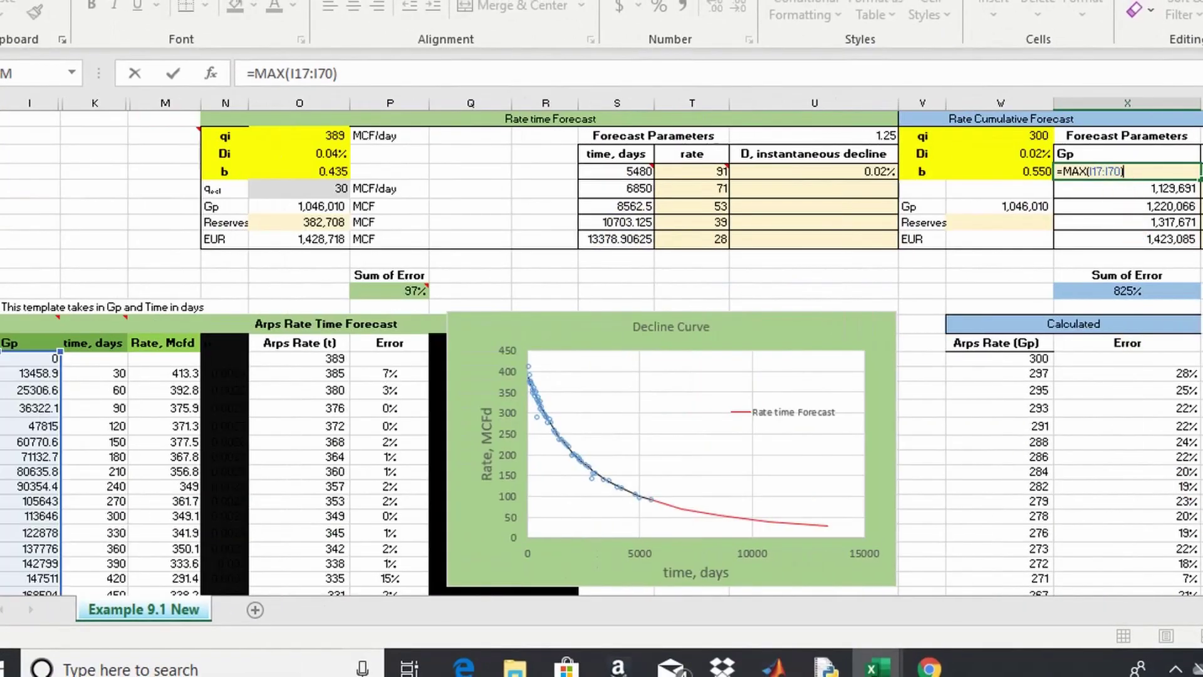
{"action": "scroll", "coordinate": [601, 347], "scroll_direction": "left", "scroll_amount": 1}
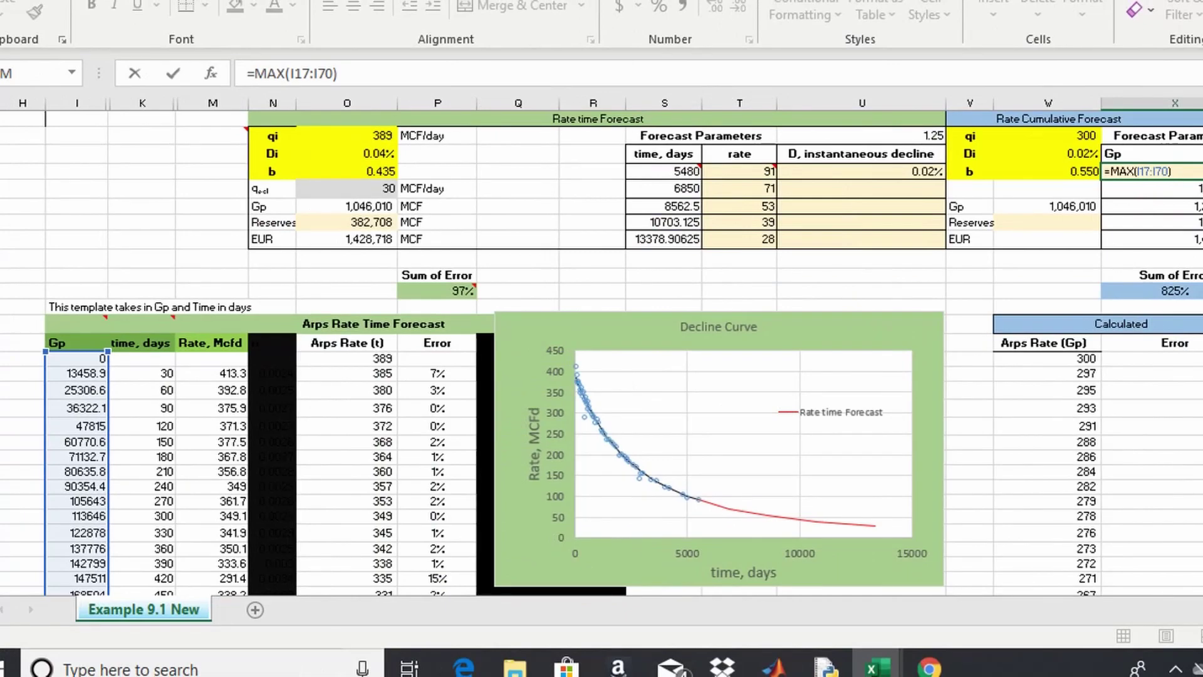
{"action": "scroll", "coordinate": [36, 386], "scroll_direction": "down", "scroll_amount": 14}
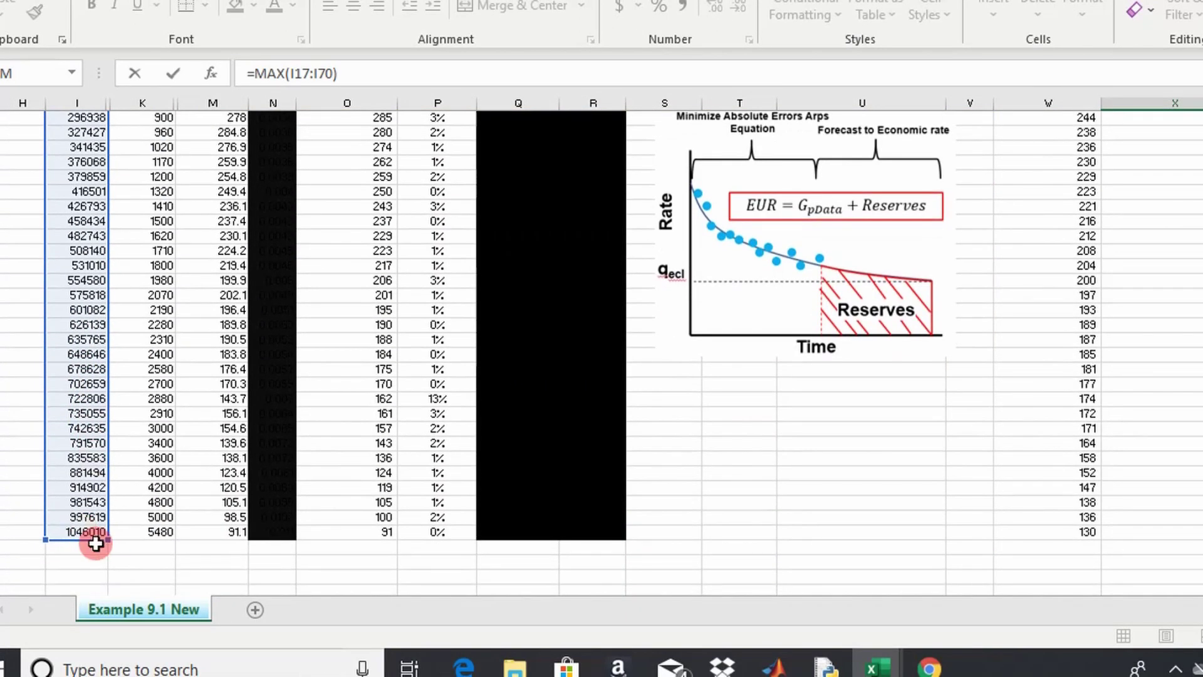
{"action": "scroll", "coordinate": [840, 563], "scroll_direction": "up", "scroll_amount": 14}
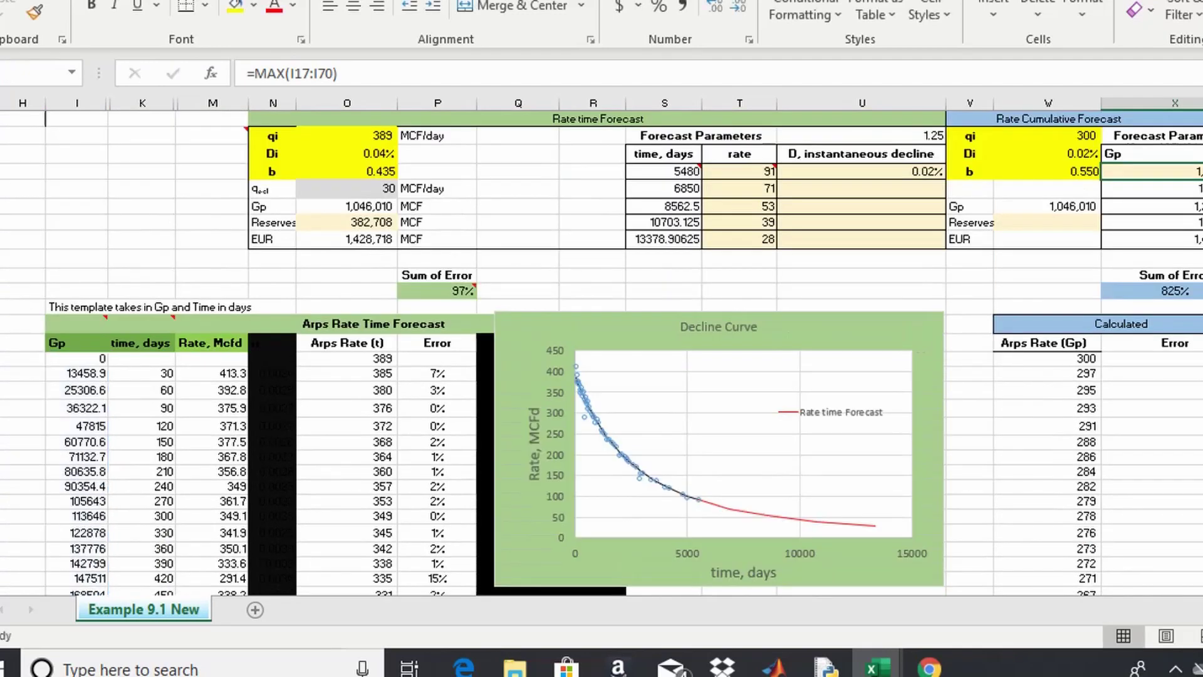
{"action": "scroll", "coordinate": [779, 327], "scroll_direction": "right", "scroll_amount": 5}
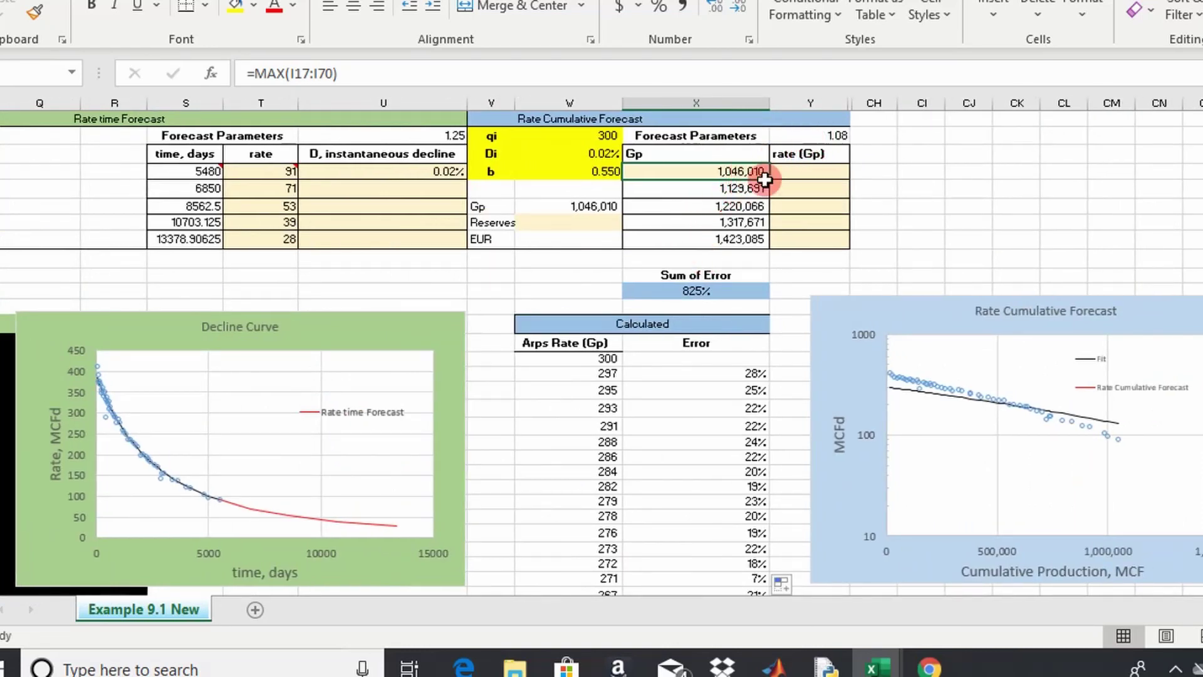
{"action": "left_click", "coordinate": [749, 191]}
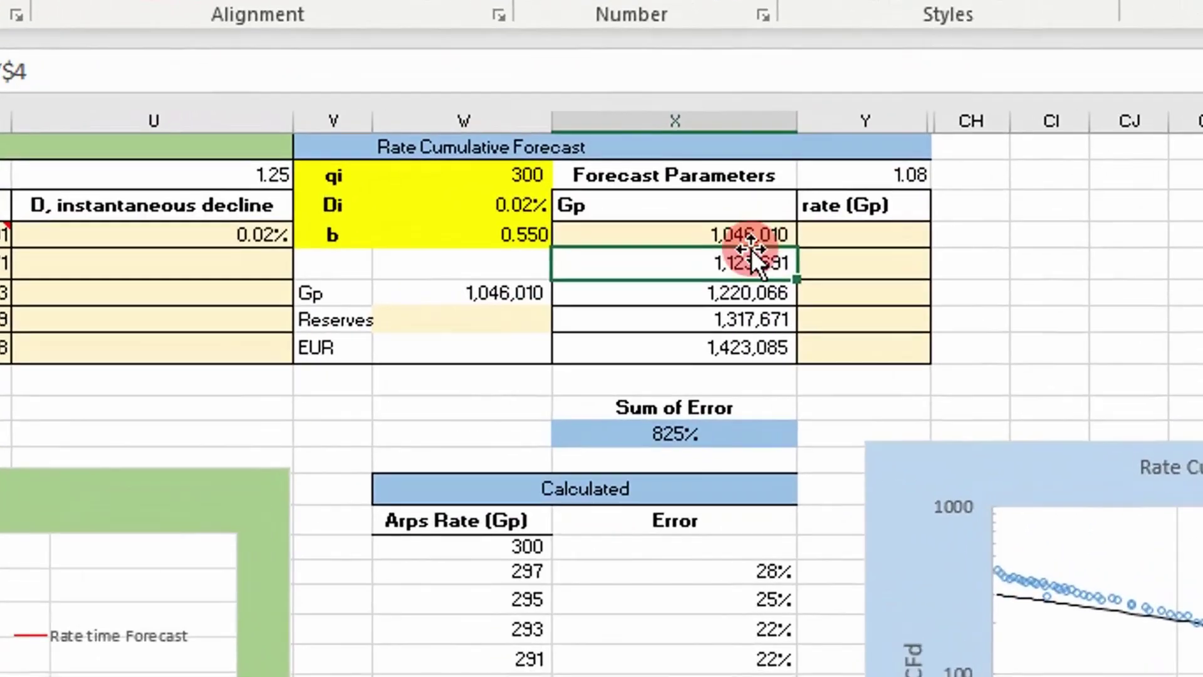
{"action": "double_click", "coordinate": [747, 260]}
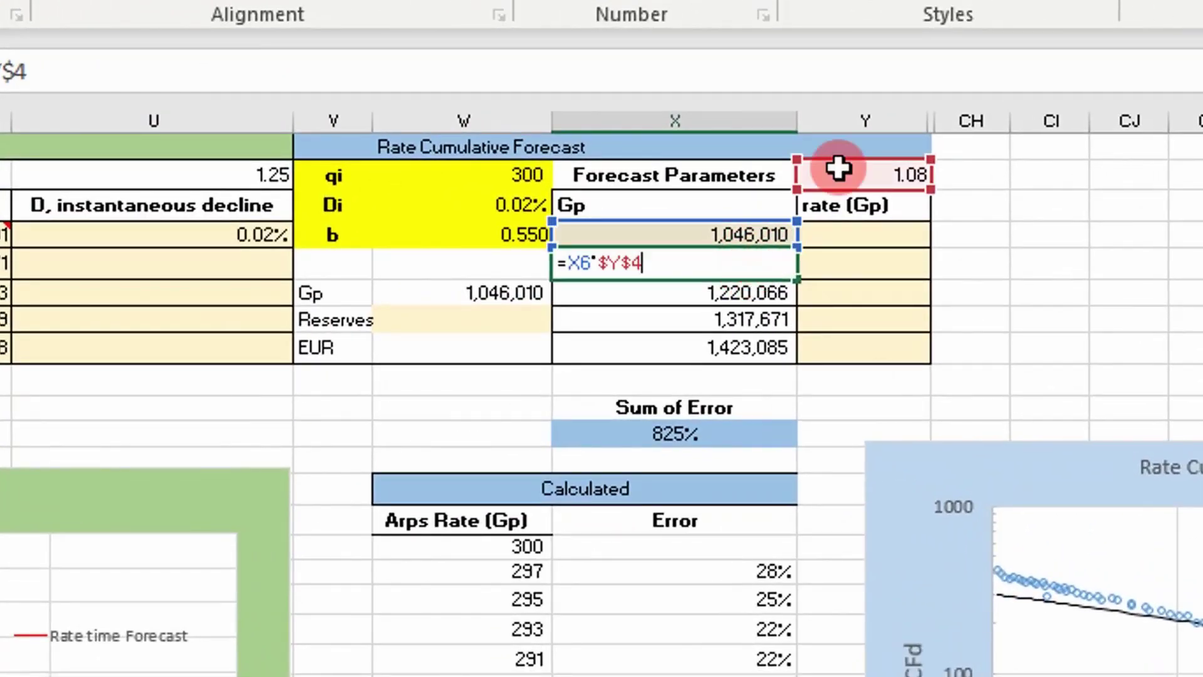
{"action": "key", "text": "Return"}
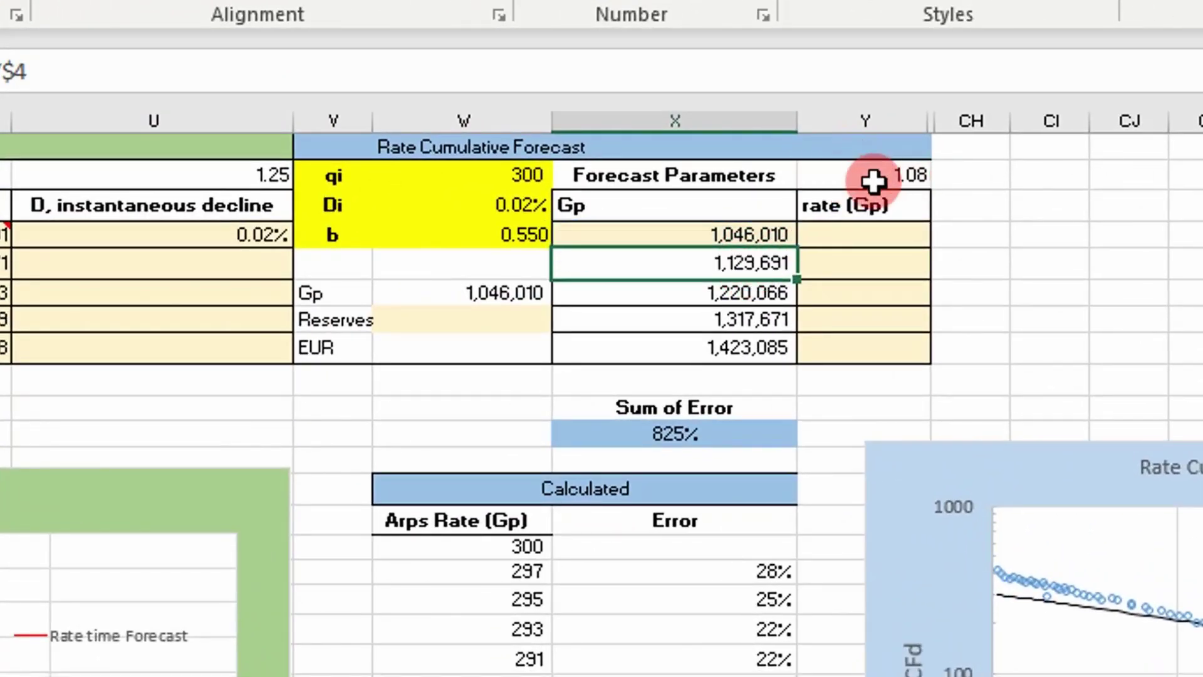
{"action": "left_click", "coordinate": [743, 315]}
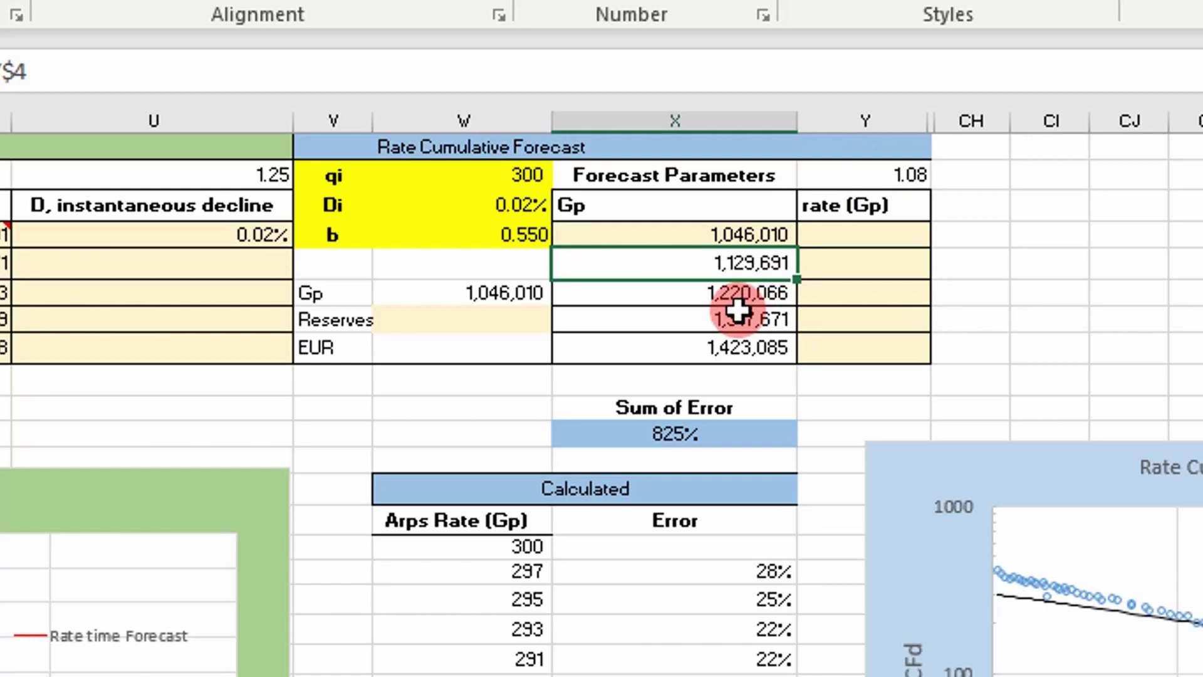
{"action": "left_click", "coordinate": [857, 175]}
{"action": "left_click", "coordinate": [730, 308]}
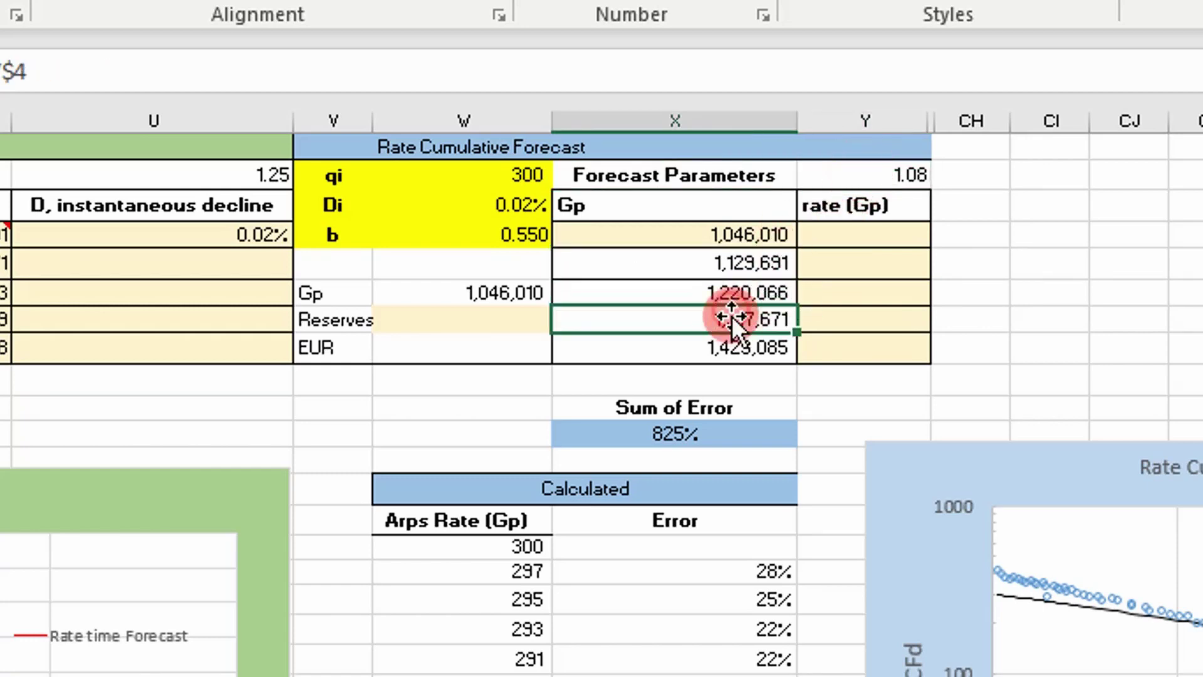
{"action": "left_click", "coordinate": [846, 233]}
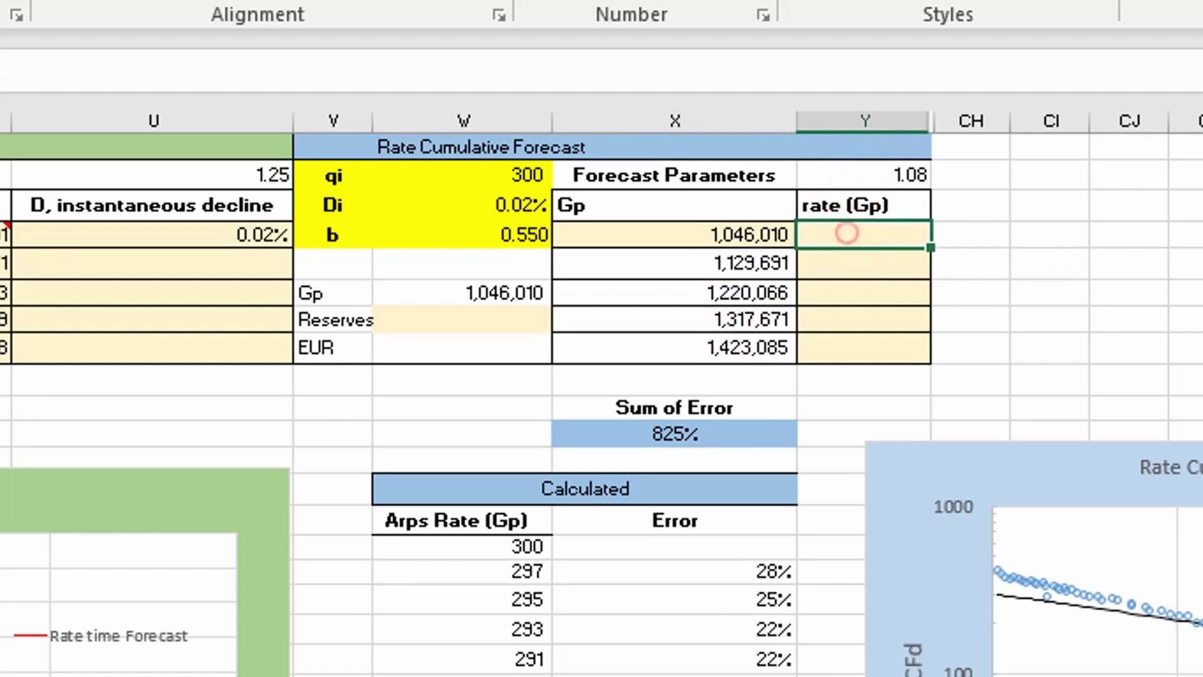
{"action": "type", "text": "="}
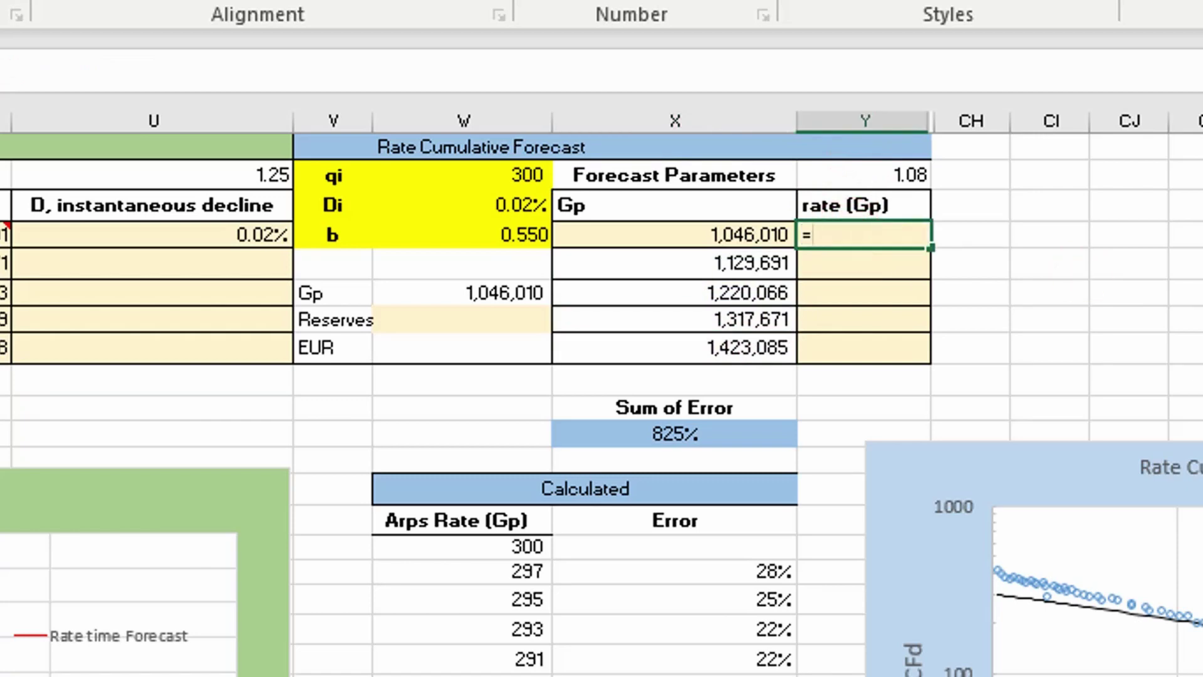
{"action": "type", "text": "arps"}
{"action": "key", "text": "Tab"}
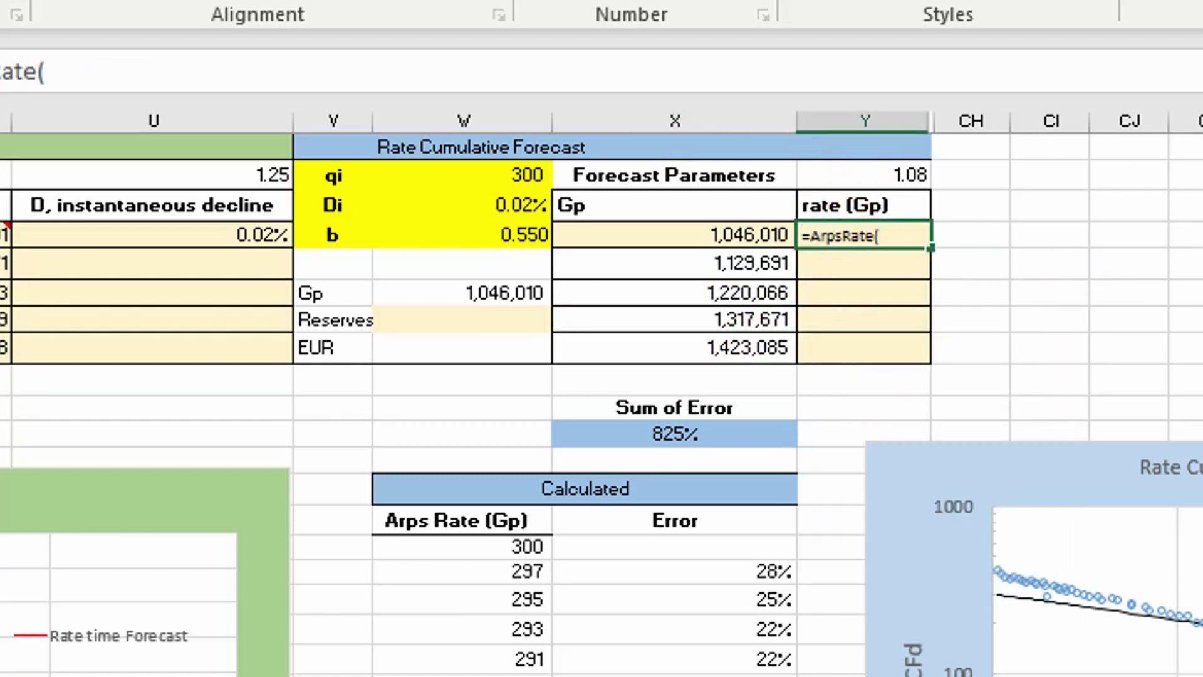
{"action": "key", "text": "BackSpace"}
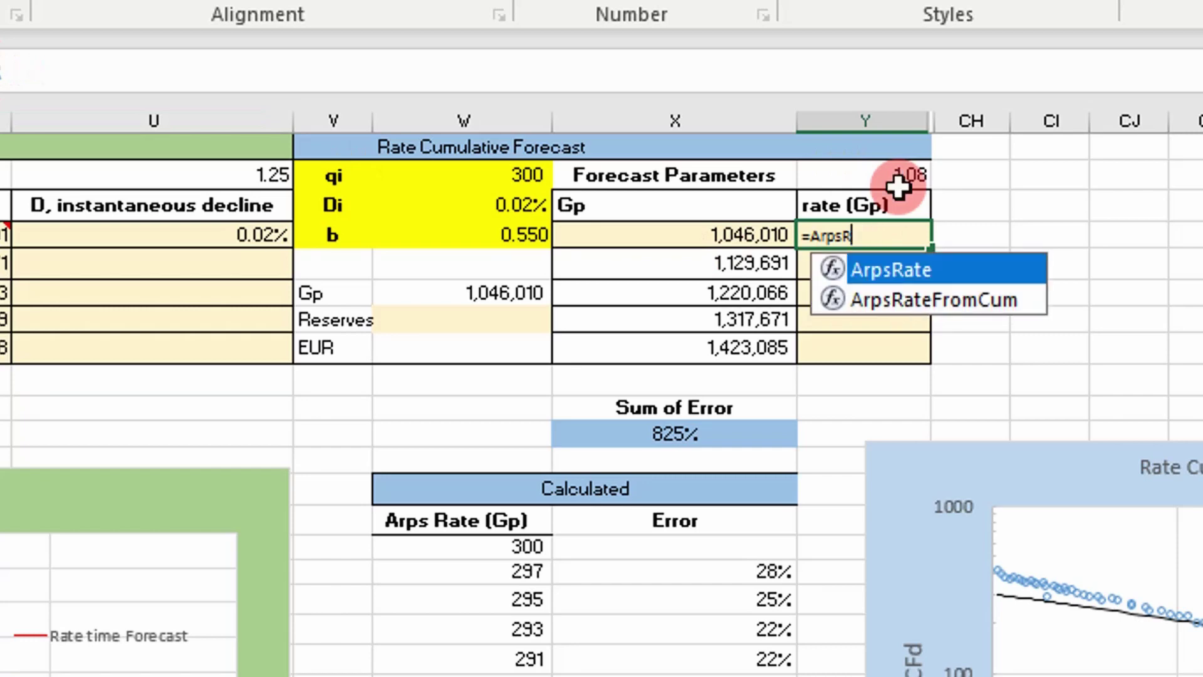
{"action": "key", "text": "Down"}
{"action": "key", "text": "Tab"}
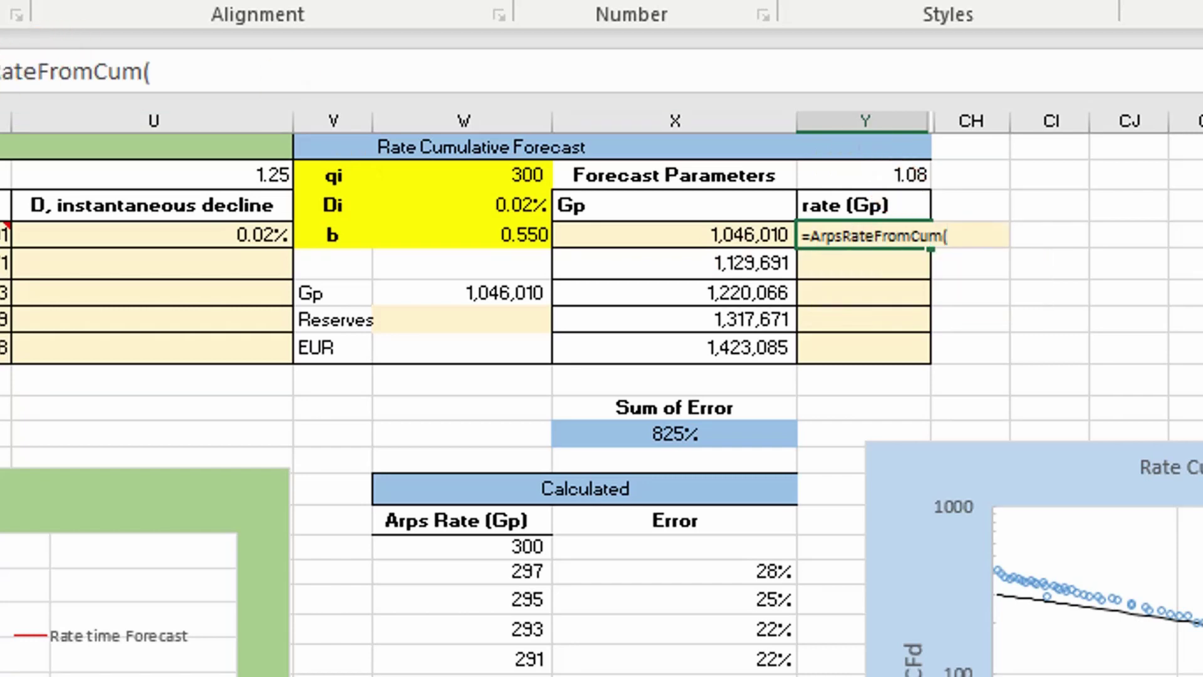
{"action": "key", "text": "ctrl+a"}
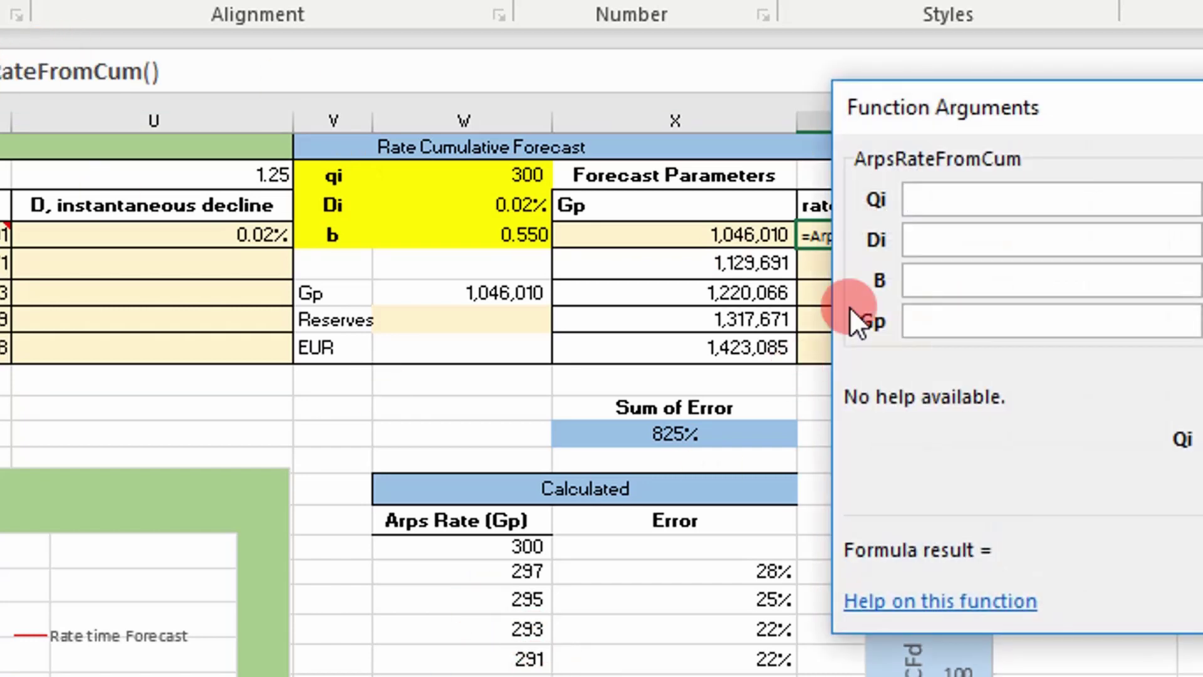
{"action": "left_click", "coordinate": [947, 204]}
{"action": "left_click", "coordinate": [492, 175]}
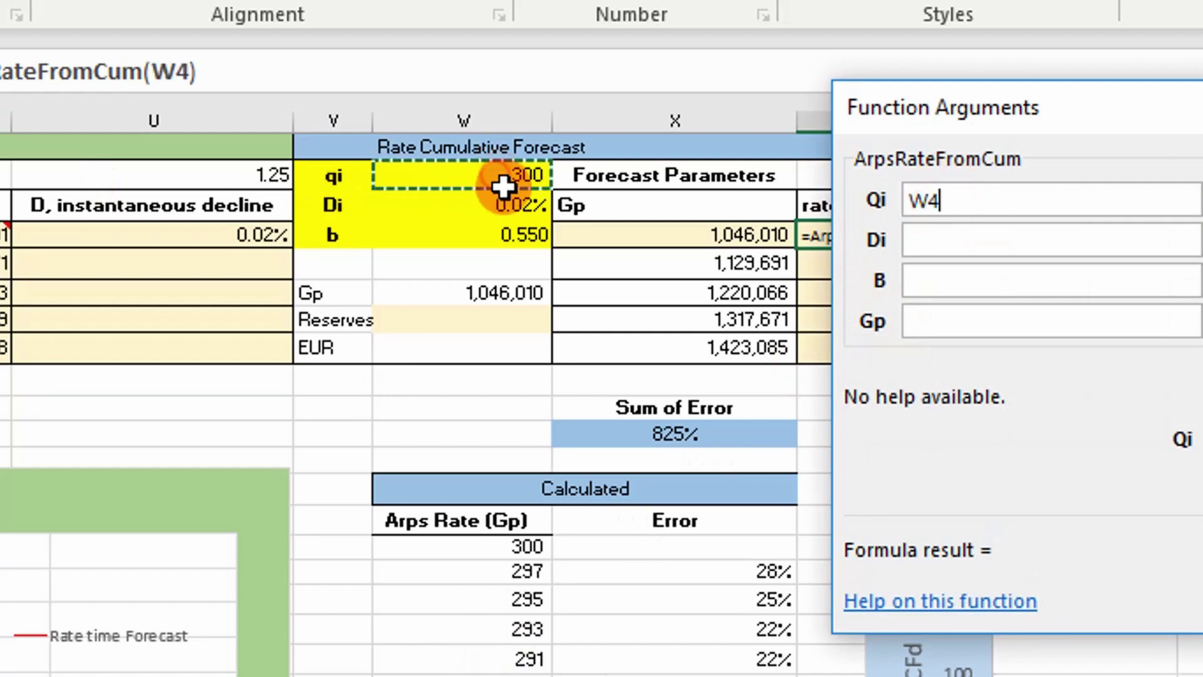
{"action": "key", "text": "F4"}
{"action": "left_click", "coordinate": [940, 243]}
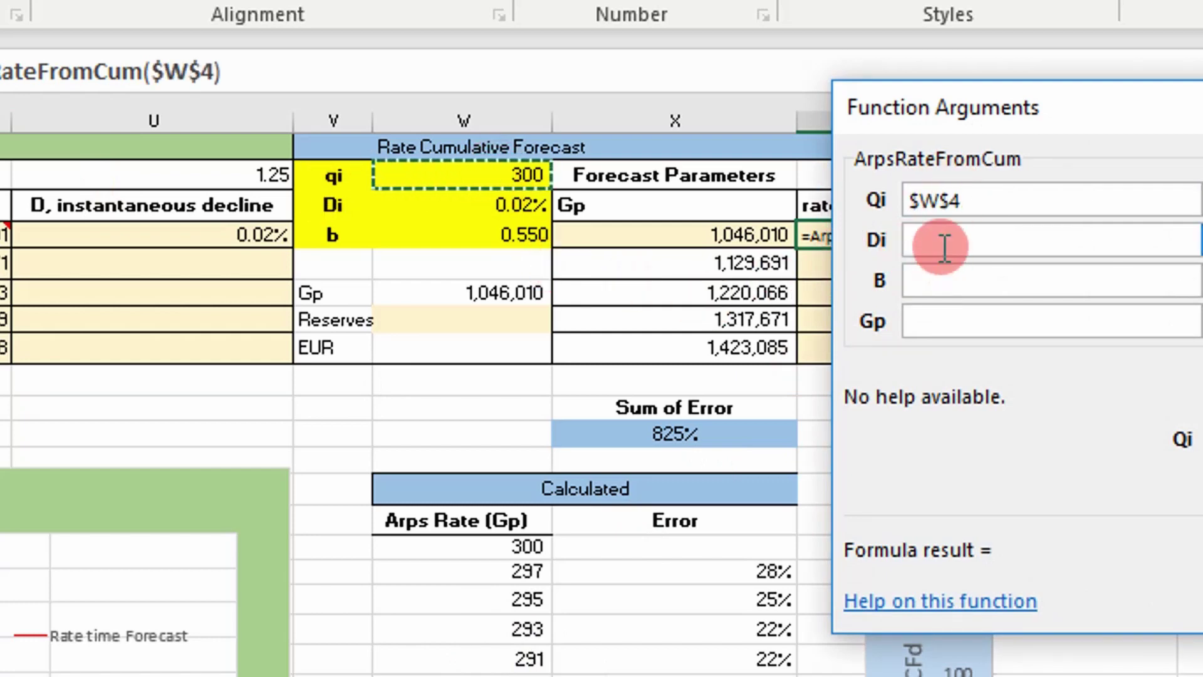
{"action": "left_click", "coordinate": [484, 210]}
{"action": "key", "text": "F4"}
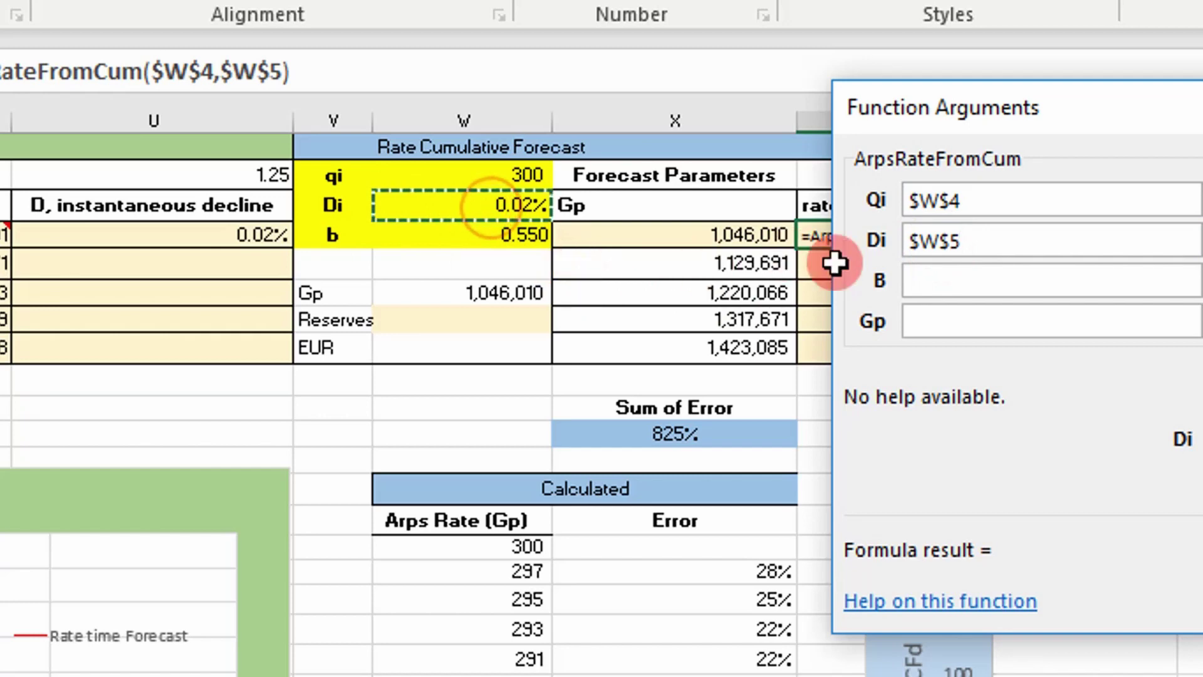
{"action": "left_click", "coordinate": [925, 282]}
{"action": "left_click", "coordinate": [530, 245]}
{"action": "key", "text": "F4"}
{"action": "left_click", "coordinate": [959, 317]}
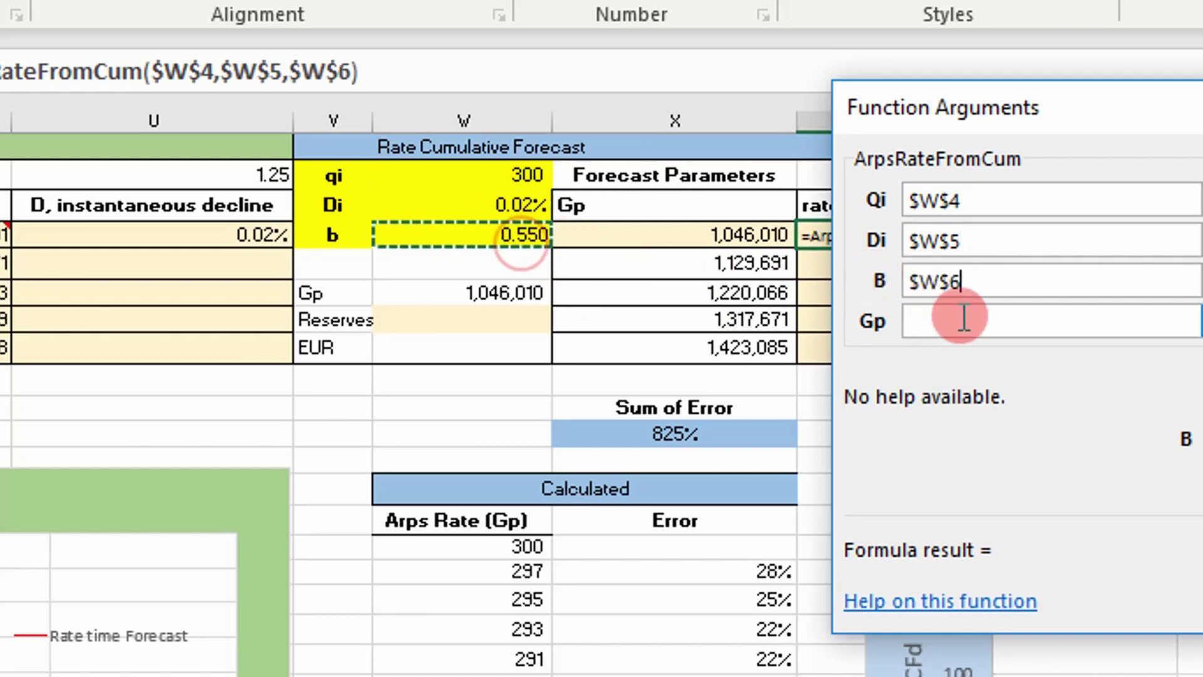
{"action": "left_click", "coordinate": [655, 237]}
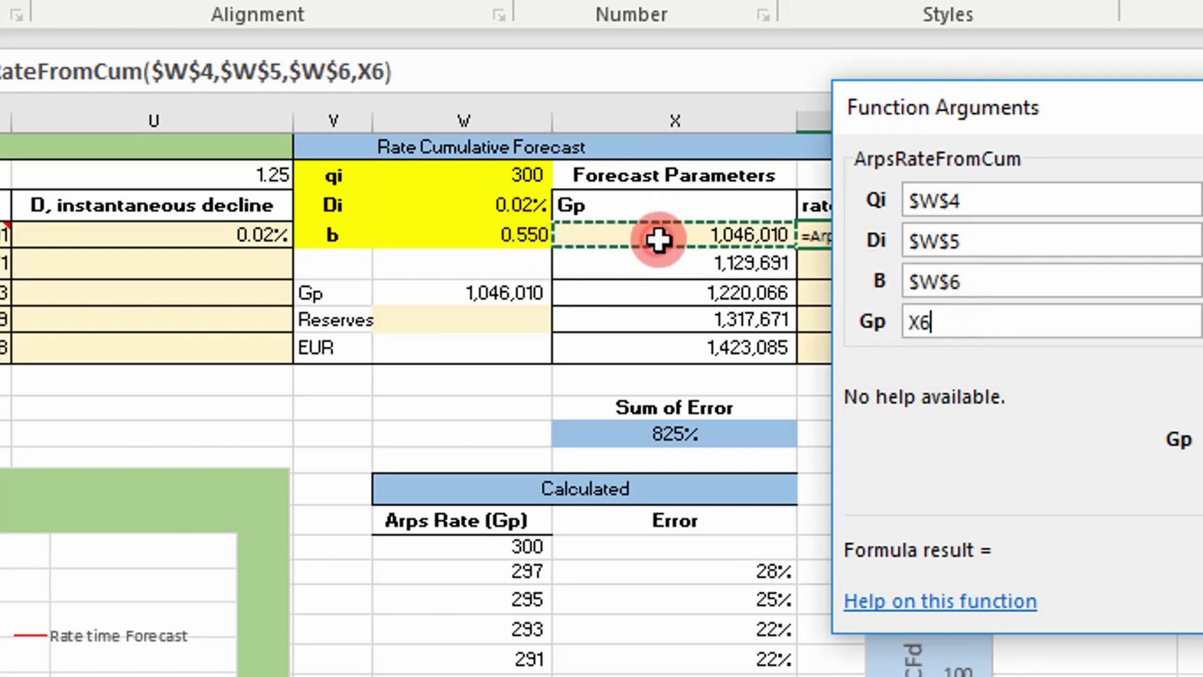
{"action": "key", "text": "Return"}
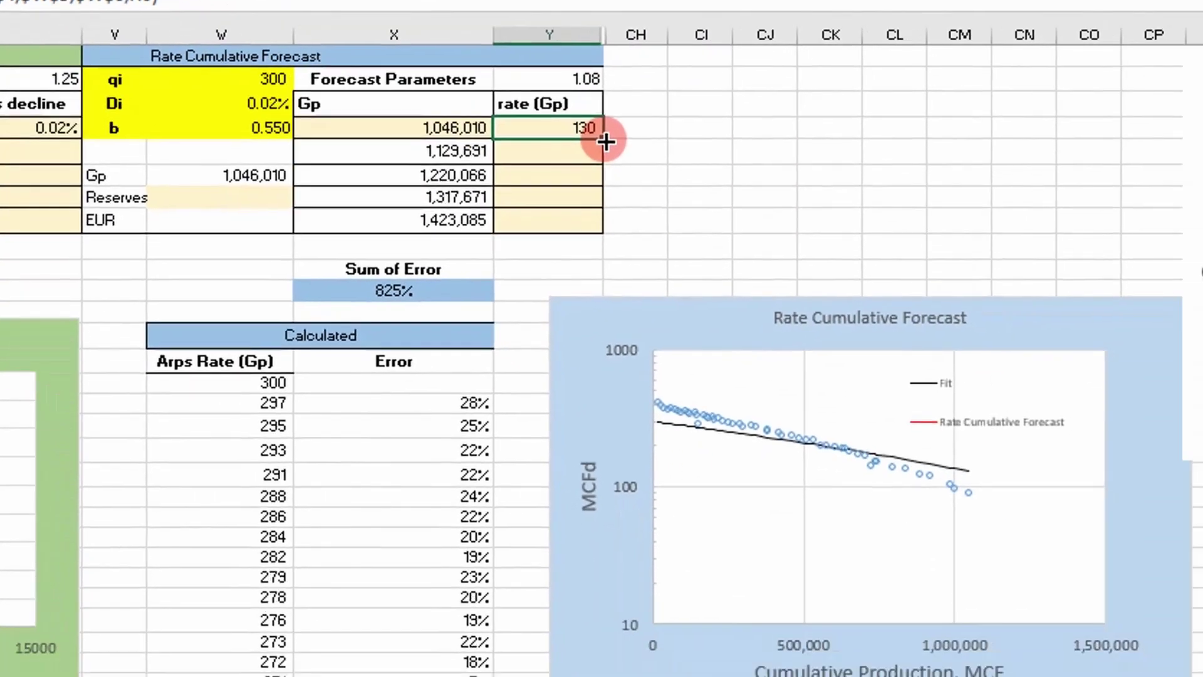
{"action": "left_click_drag", "start_coordinate": [930, 249], "coordinate": [925, 279]}
{"action": "left_click_drag", "start_coordinate": [577, 157], "coordinate": [570, 221]}
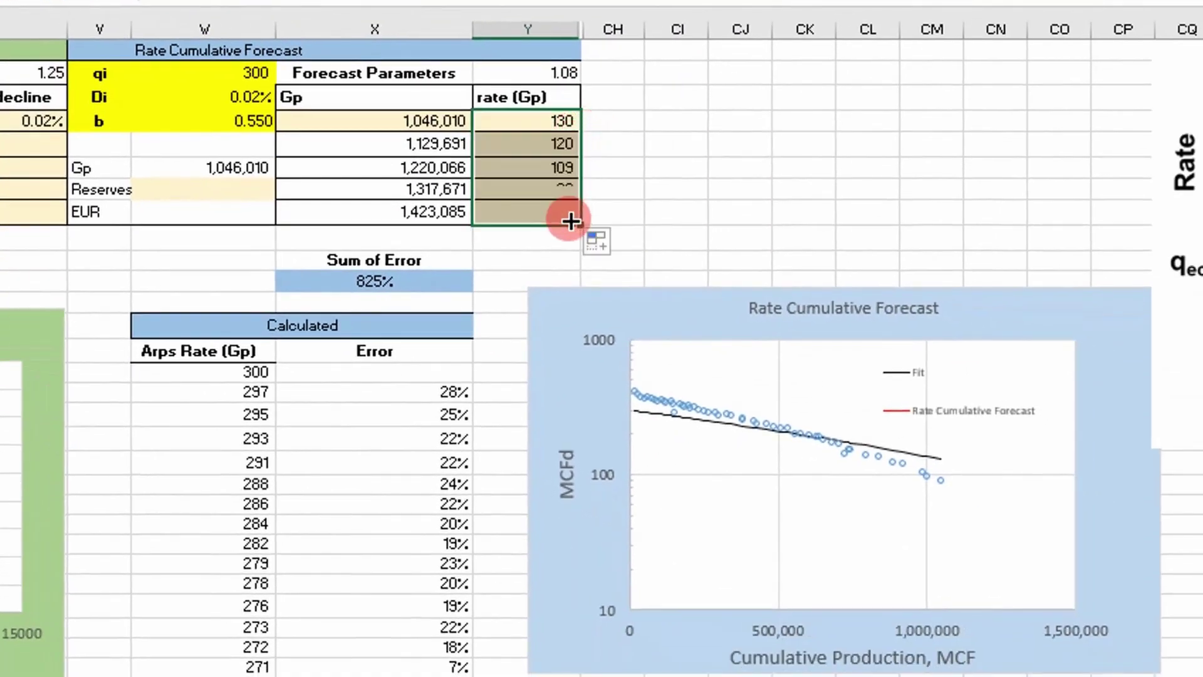
{"action": "scroll", "coordinate": [1002, 502], "scroll_direction": "down", "scroll_amount": 2}
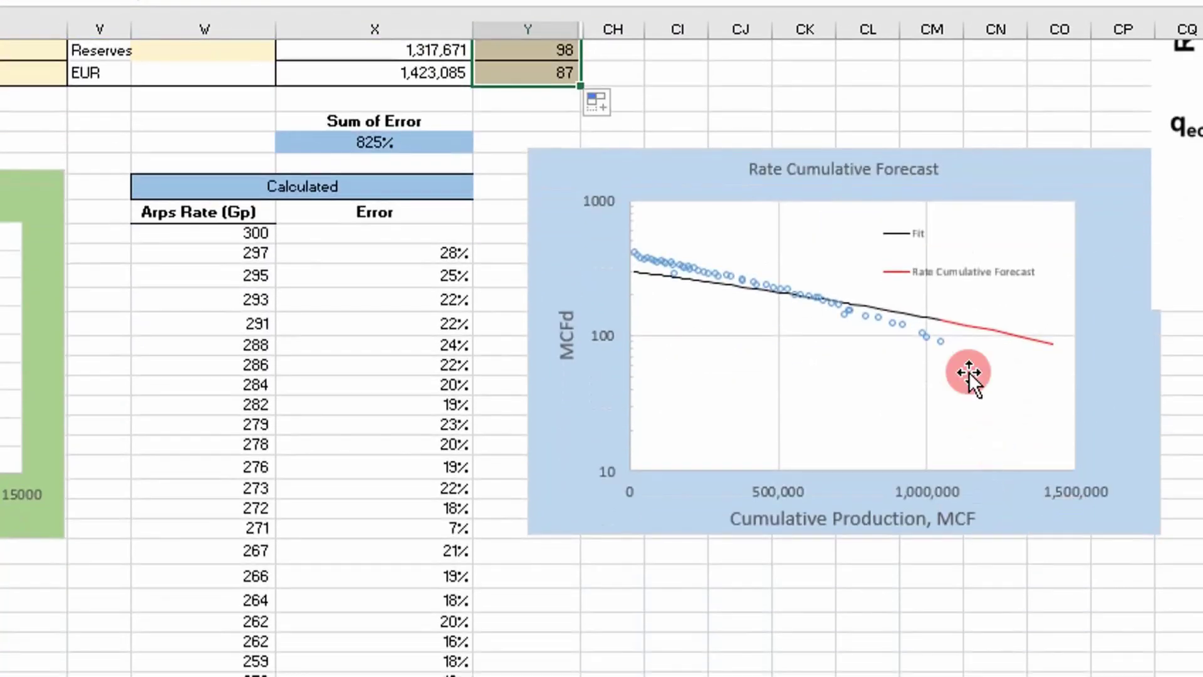
{"action": "scroll", "coordinate": [953, 305], "scroll_direction": "up", "scroll_amount": 1}
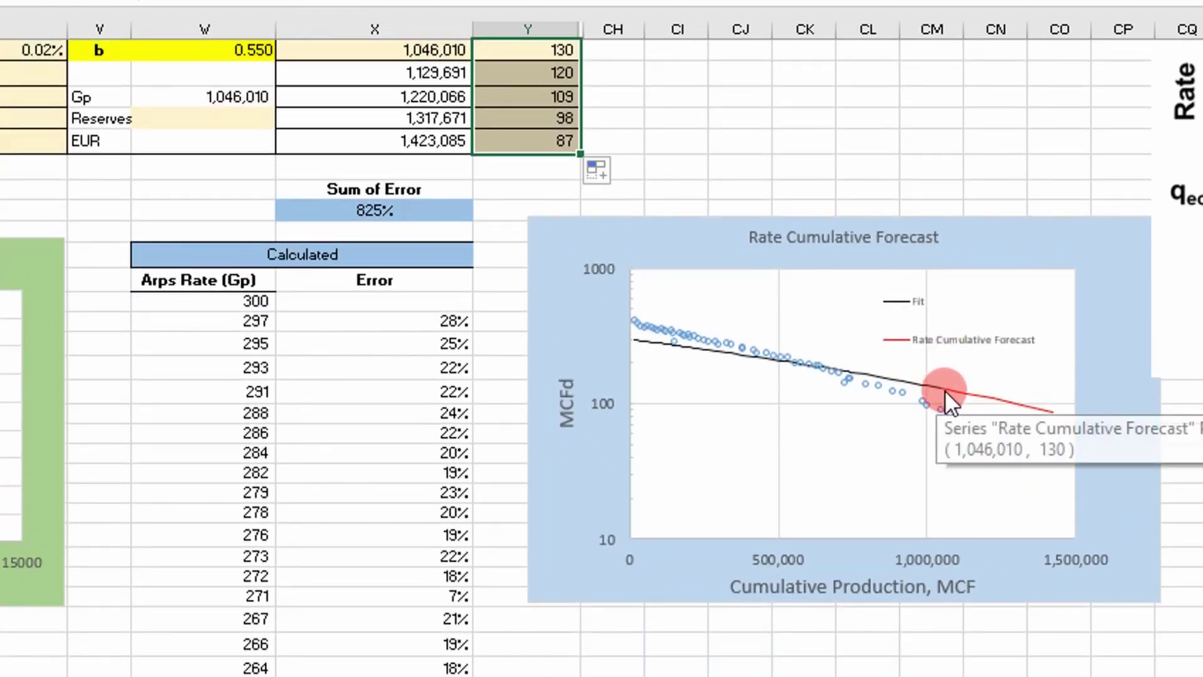
{"action": "mouse_move", "coordinate": [942, 388]}
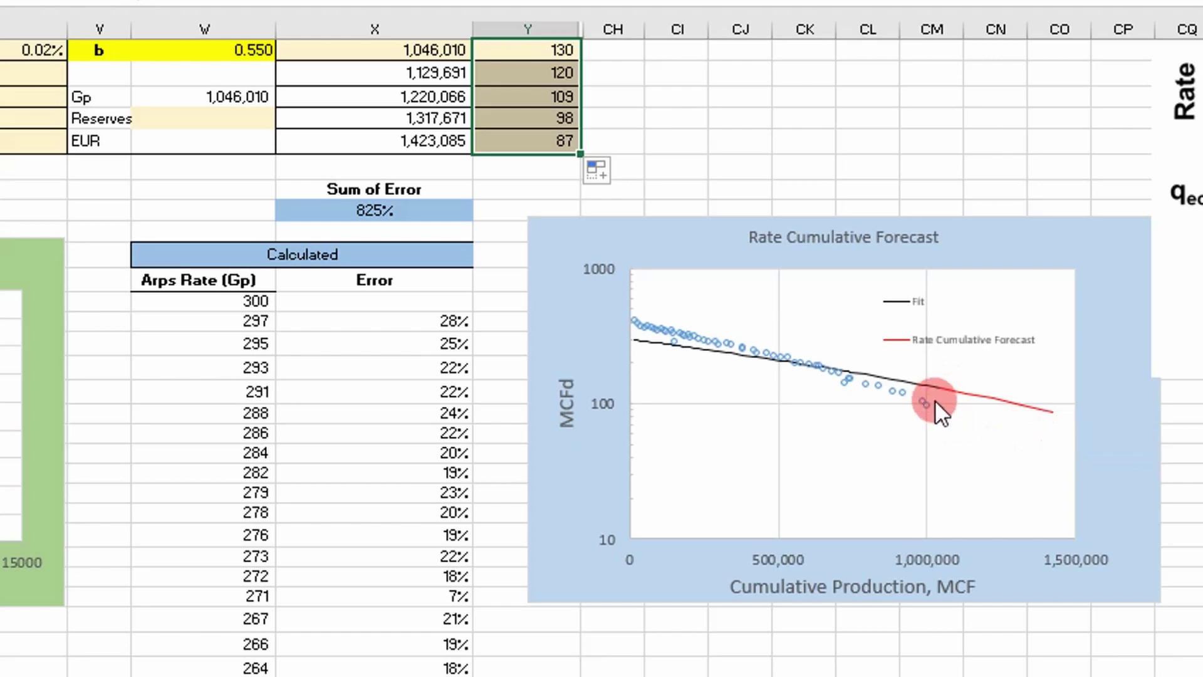
- Run Solver to minimise $X$13 by changing qi, Di and b in $W$4:$W$6
{"action": "scroll", "coordinate": [369, 295], "scroll_direction": "up", "scroll_amount": 2}
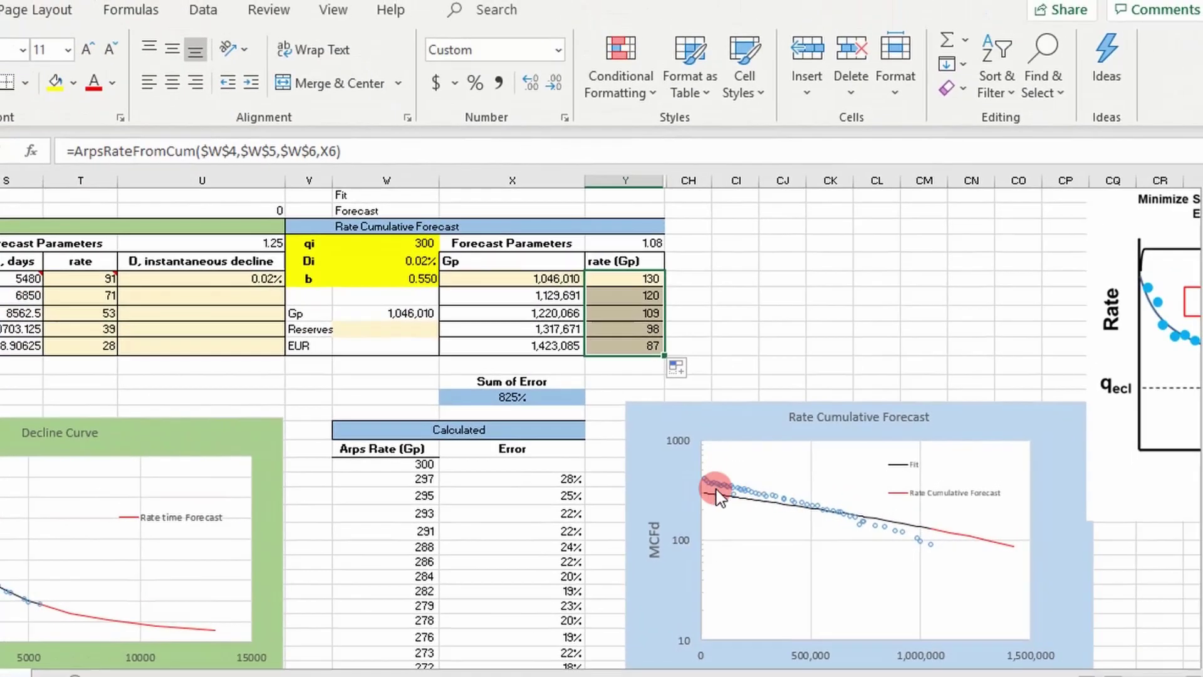
{"action": "left_click", "coordinate": [492, 398]}
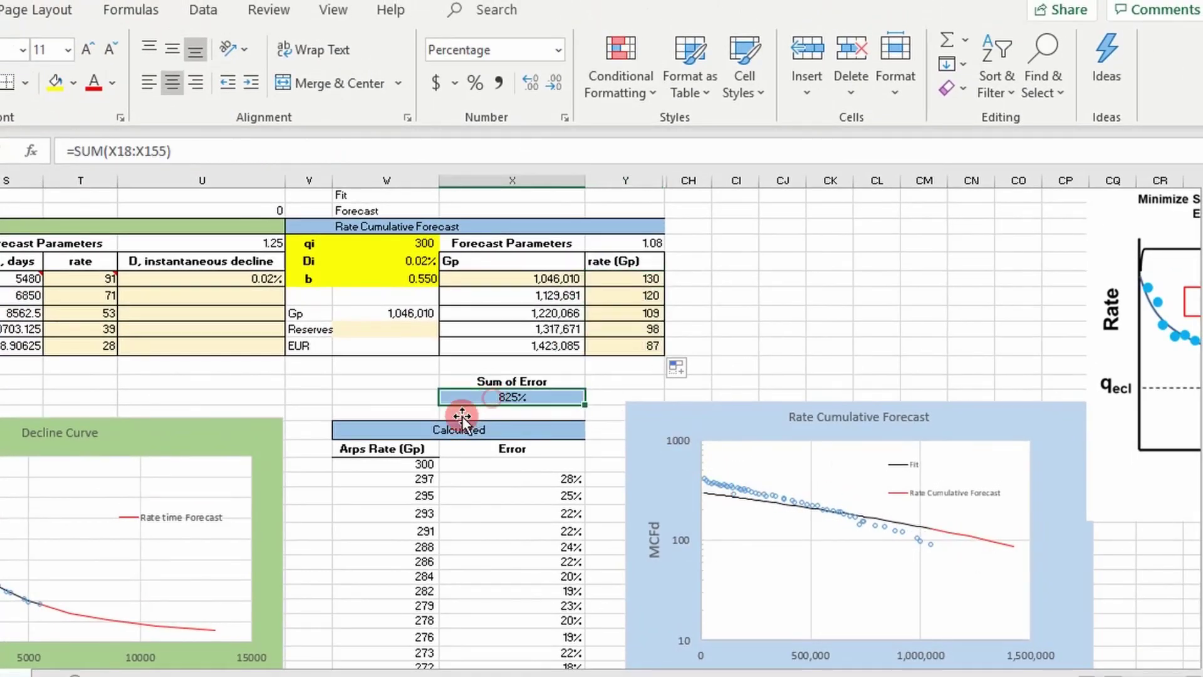
{"action": "left_click", "coordinate": [204, 9]}
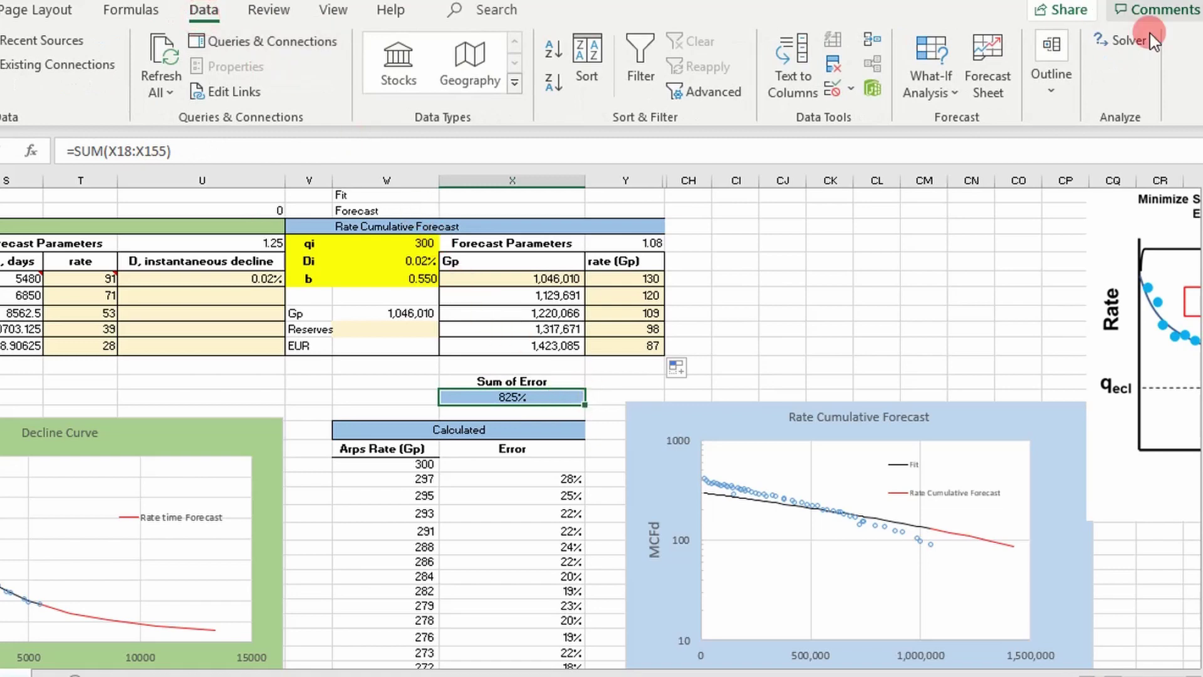
{"action": "left_click", "coordinate": [1122, 40]}
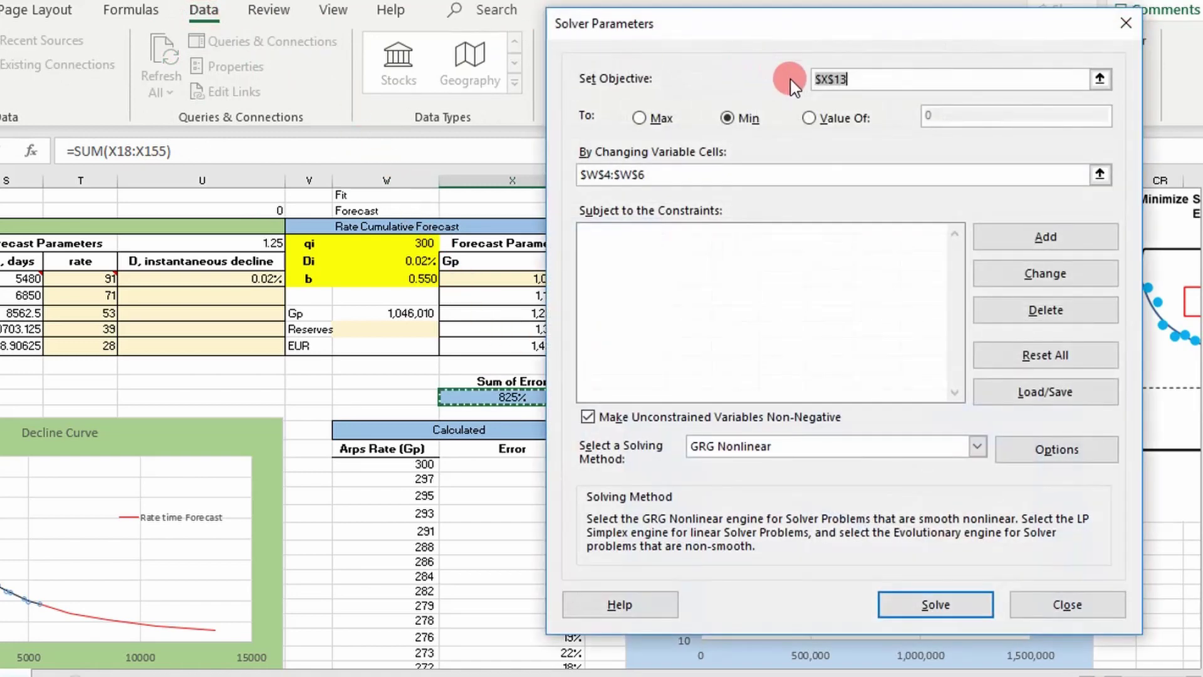
{"action": "left_click", "coordinate": [865, 81]}
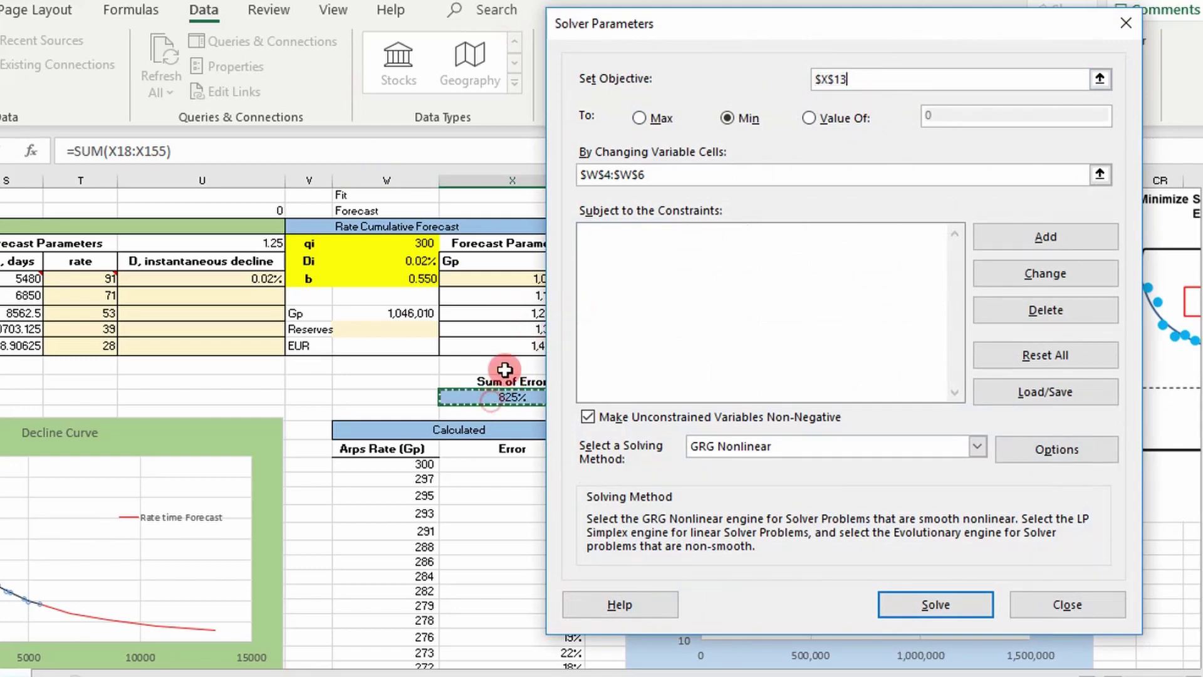
{"action": "left_click", "coordinate": [727, 118]}
{"action": "left_click_drag", "start_coordinate": [689, 172], "coordinate": [571, 173]}
{"action": "key", "text": "BackSpace"}
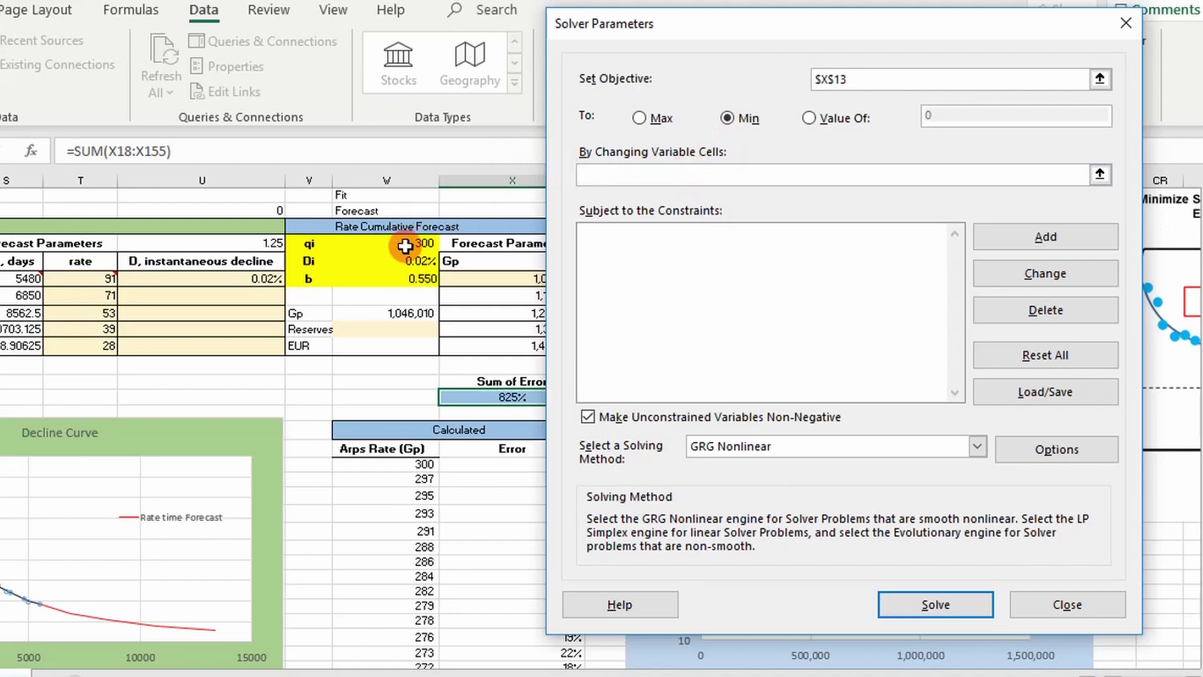
{"action": "left_click_drag", "start_coordinate": [420, 243], "coordinate": [418, 277]}
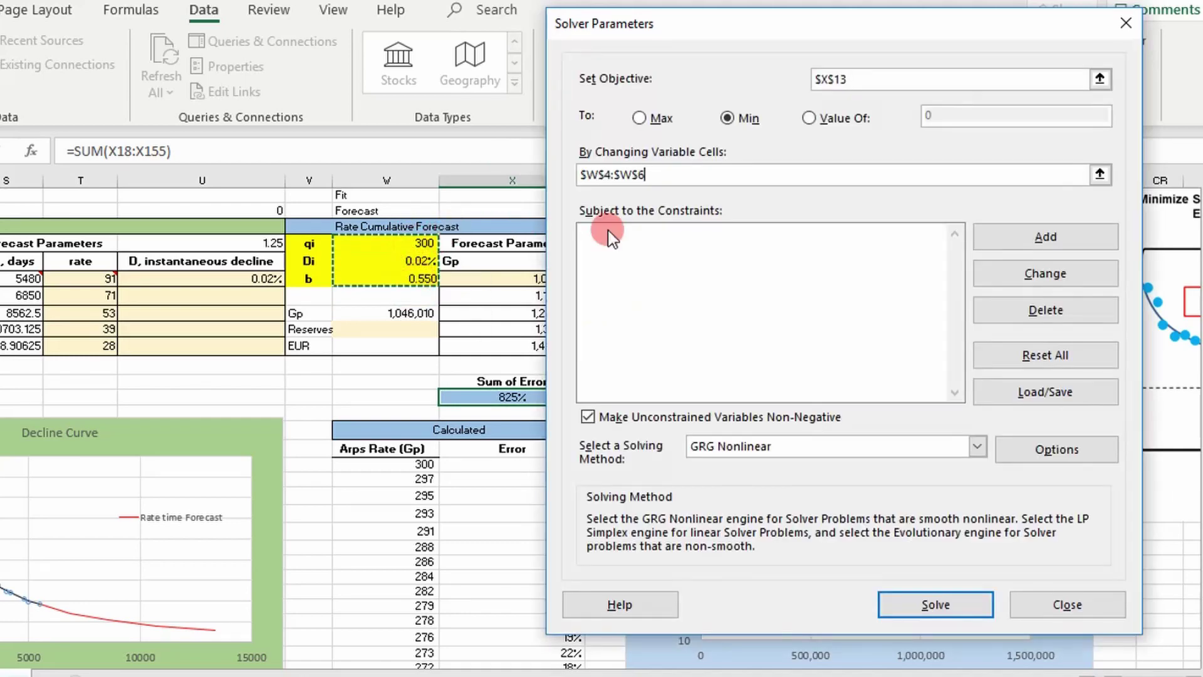
{"action": "left_click_drag", "start_coordinate": [861, 26], "coordinate": [210, 1]}
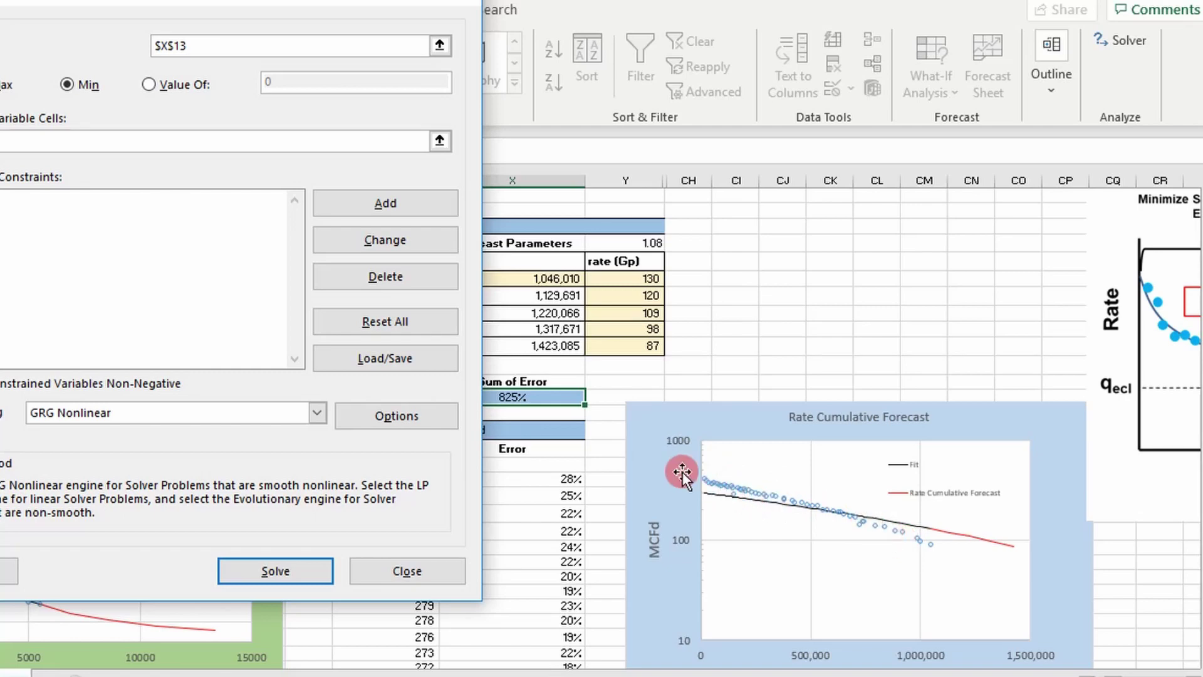
{"action": "left_click", "coordinate": [302, 571]}
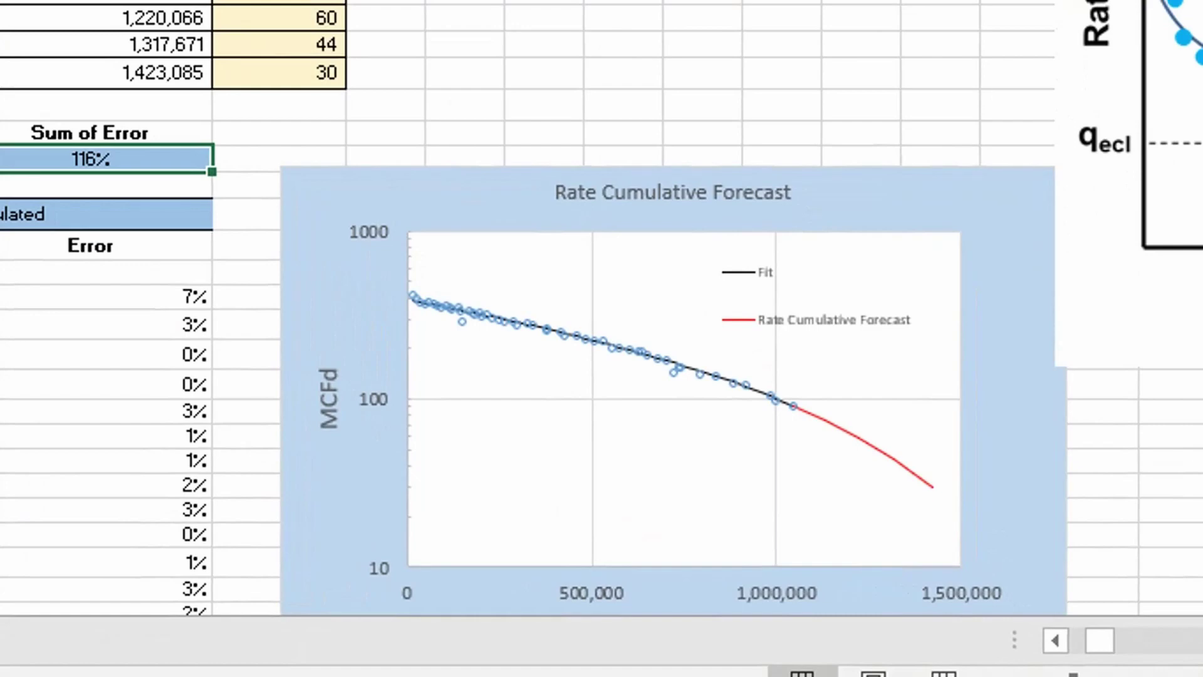
- Keep the Solver solution and scroll to review the forecast table and Reserves diagram
{"action": "scroll", "coordinate": [703, 411], "scroll_direction": "down", "scroll_amount": 2}
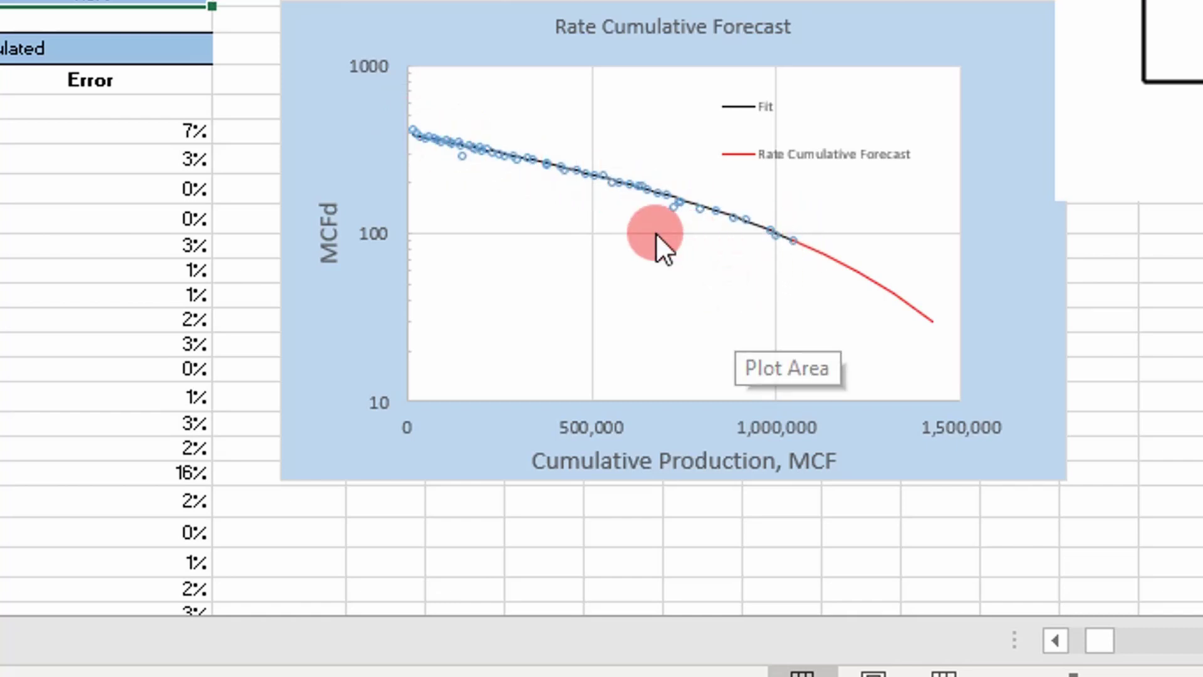
{"action": "scroll", "coordinate": [542, 188], "scroll_direction": "up", "scroll_amount": 1}
{"action": "scroll", "coordinate": [590, 343], "scroll_direction": "up", "scroll_amount": 1}
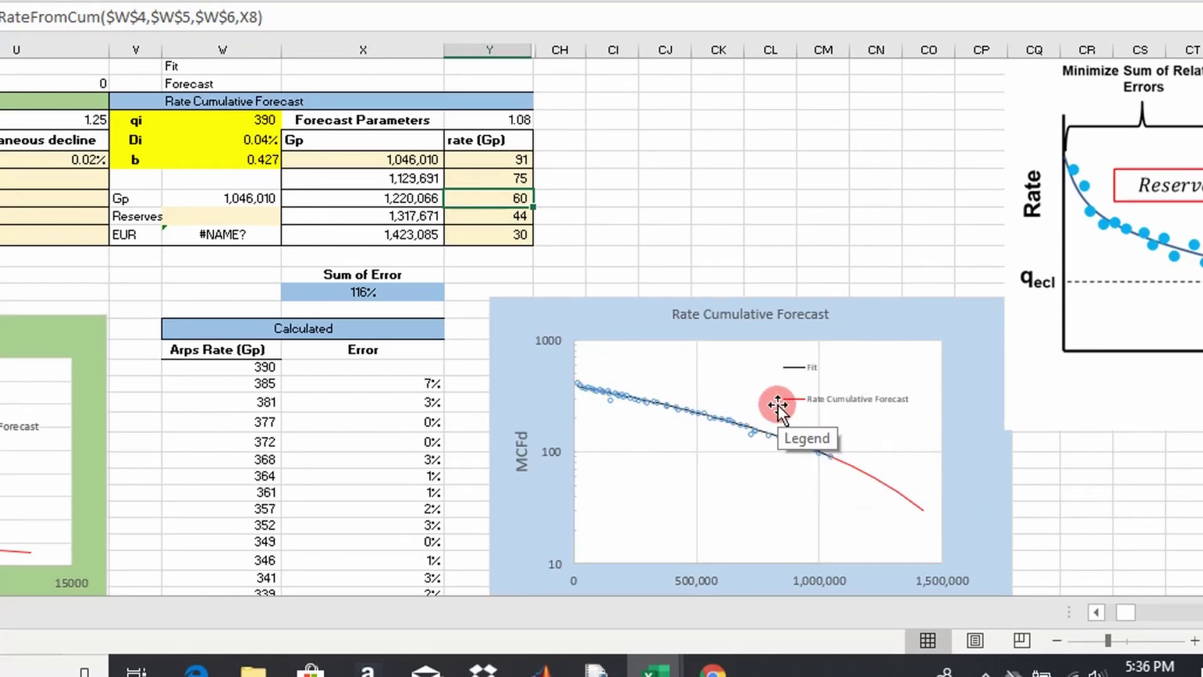
{"action": "scroll", "coordinate": [688, 413], "scroll_direction": "down", "scroll_amount": 1}
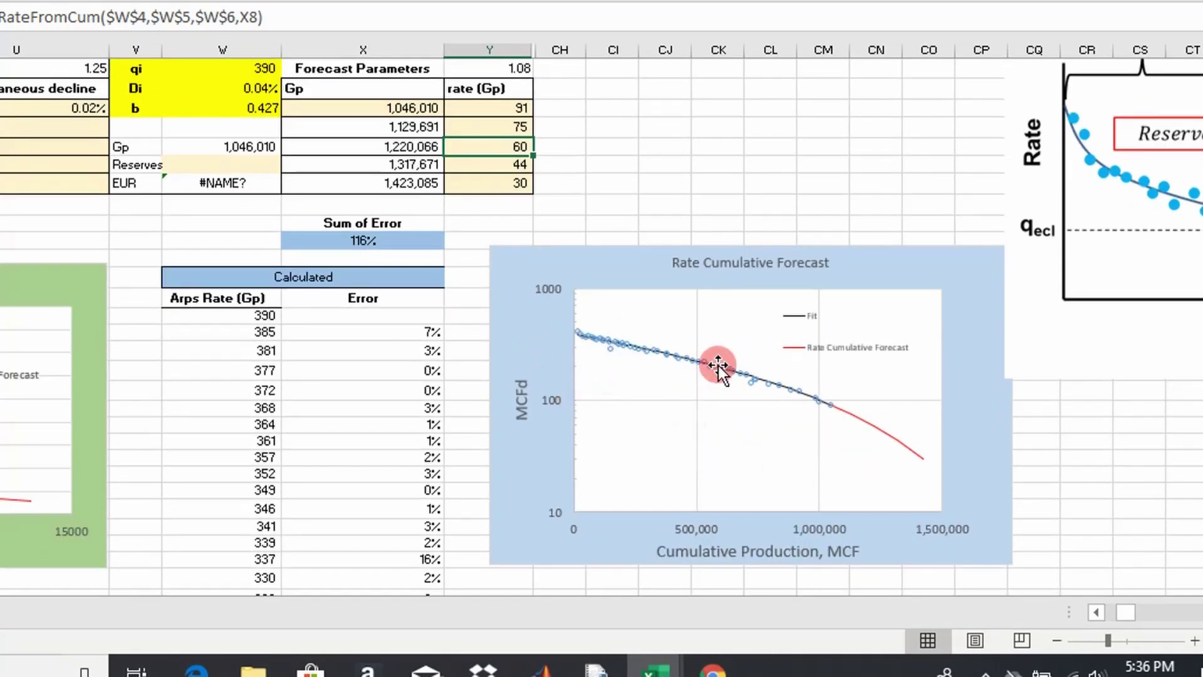
{"action": "left_click", "coordinate": [1198, 611]}
{"action": "scroll", "coordinate": [1107, 483], "scroll_direction": "right", "scroll_amount": 2}
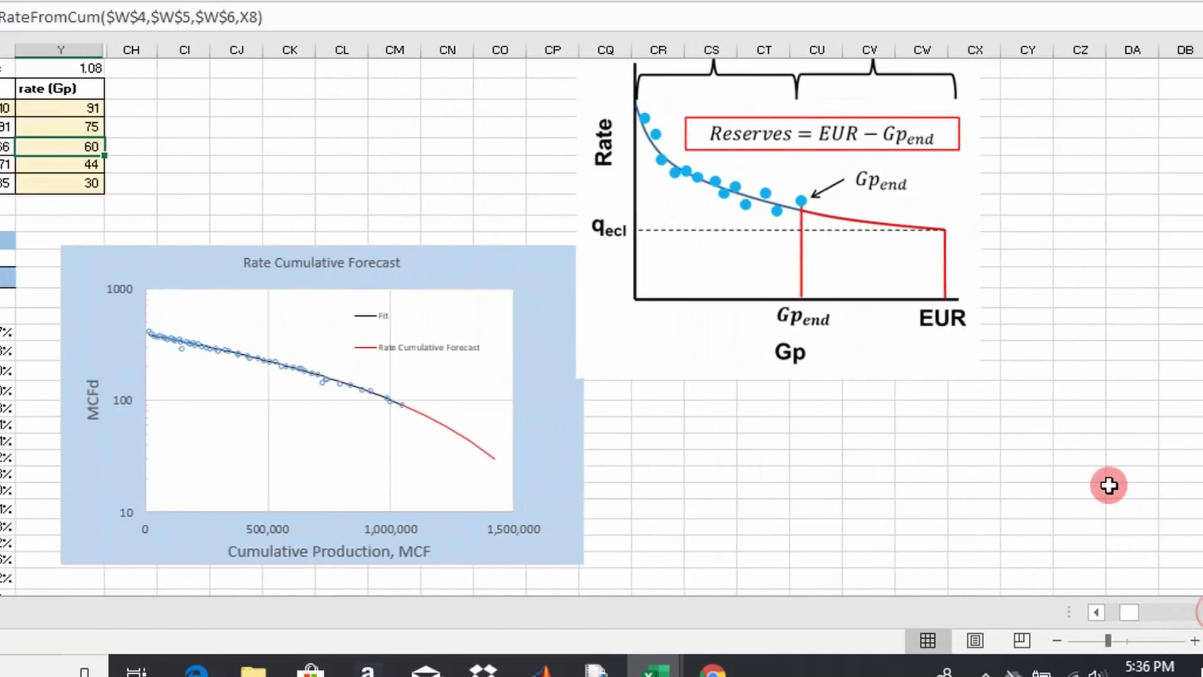
{"action": "scroll", "coordinate": [840, 435], "scroll_direction": "up", "scroll_amount": 1}
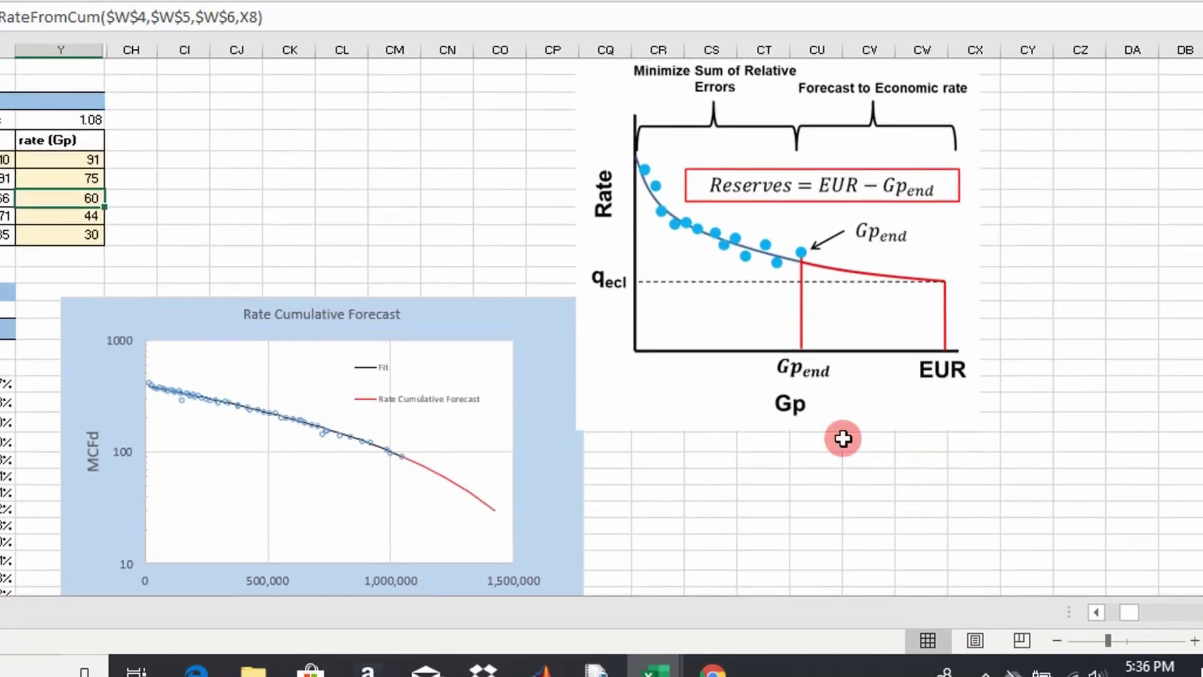
{"action": "left_click", "coordinate": [1097, 611]}
{"action": "left_click", "coordinate": [1199, 612]}
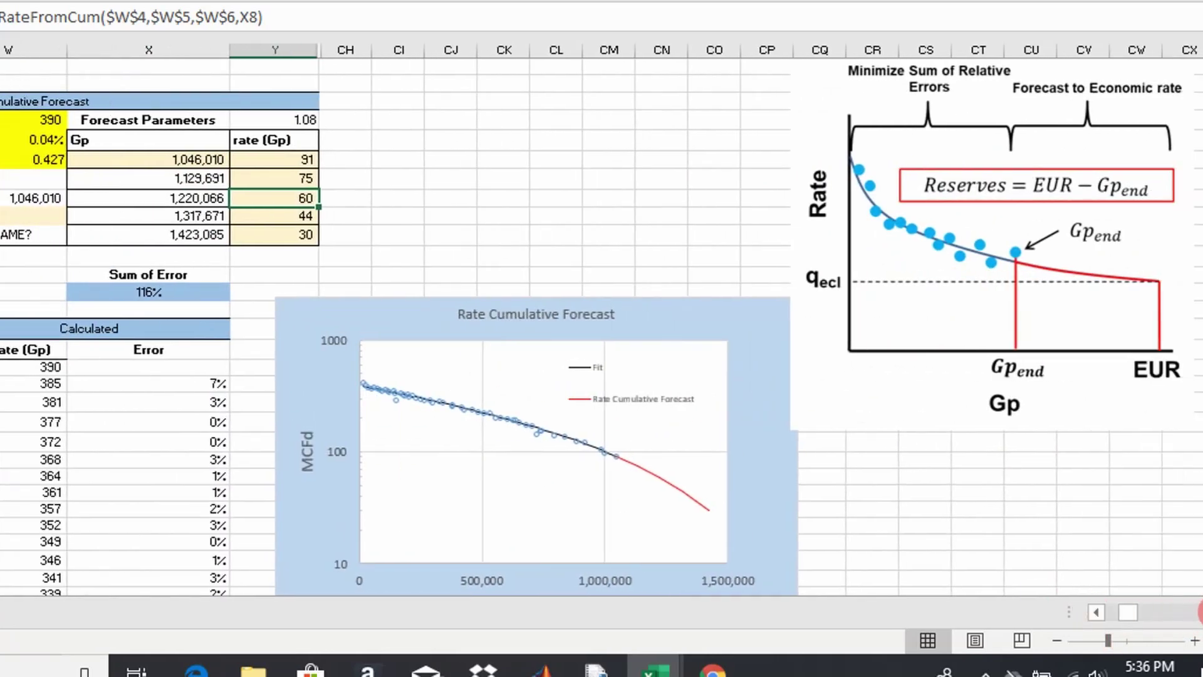
{"action": "left_click", "coordinate": [1198, 612]}
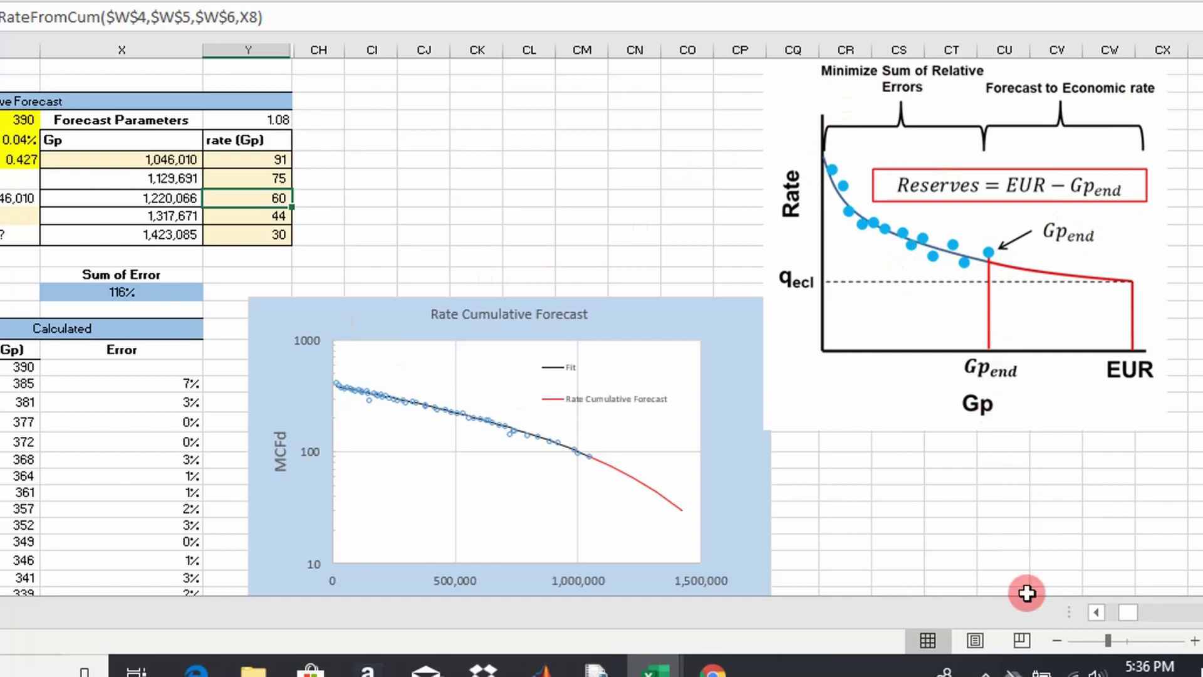
- Select the EUR cell and commit an ArpsRateFromCum formula there by mistake
{"action": "left_click", "coordinate": [1096, 612]}
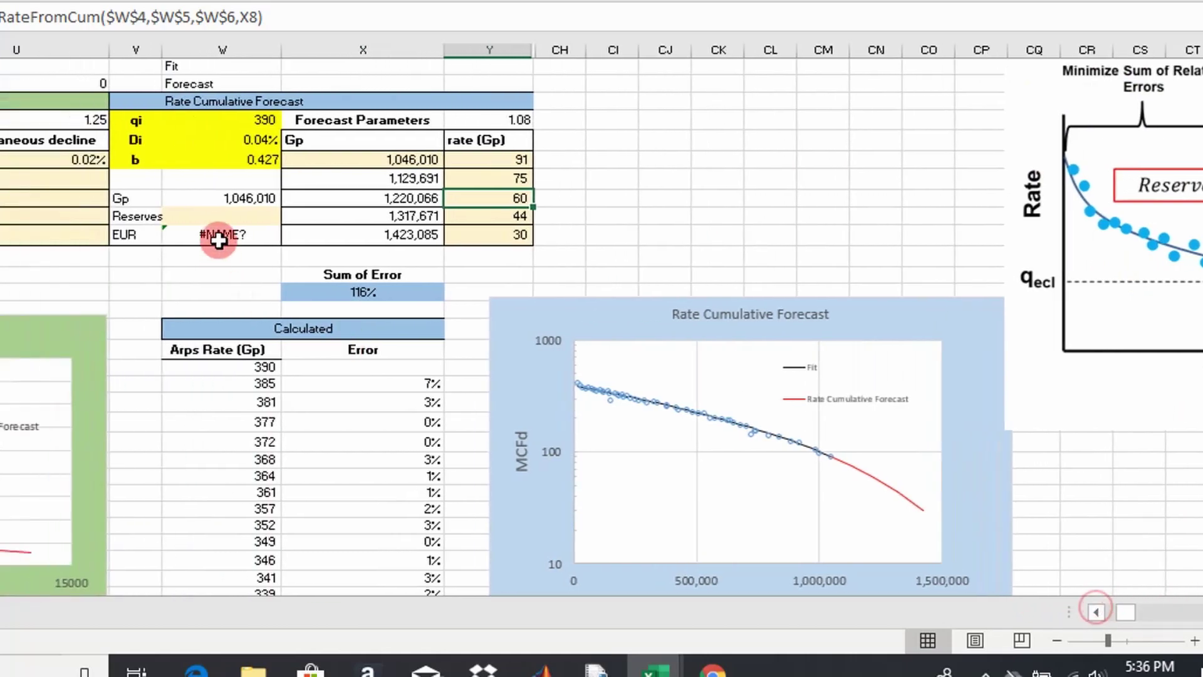
{"action": "left_click", "coordinate": [217, 235]}
{"action": "type", "text": "=ar"}
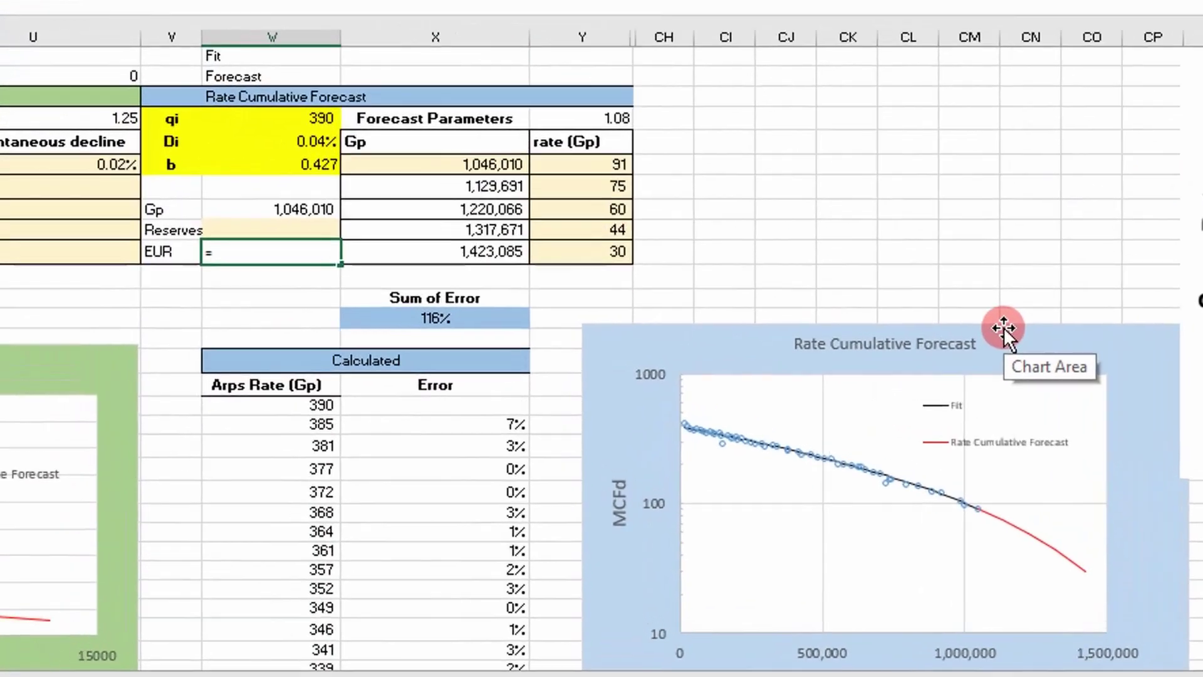
{"action": "type", "text": "("}
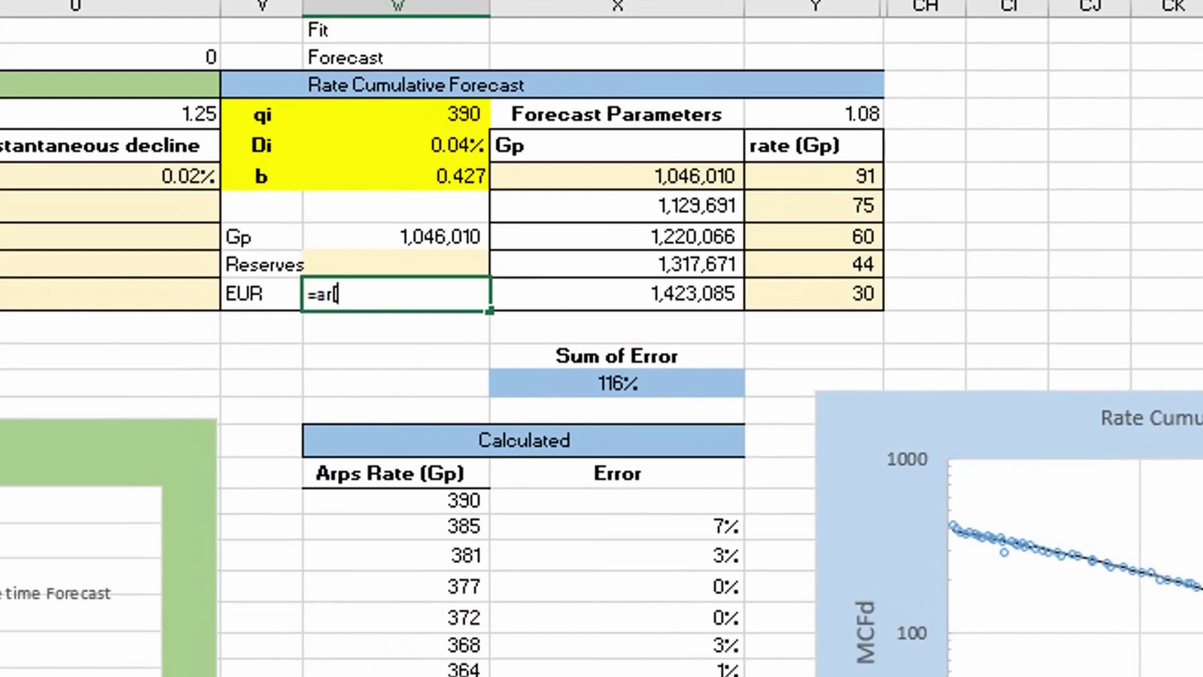
{"action": "key", "text": "BackSpace"}
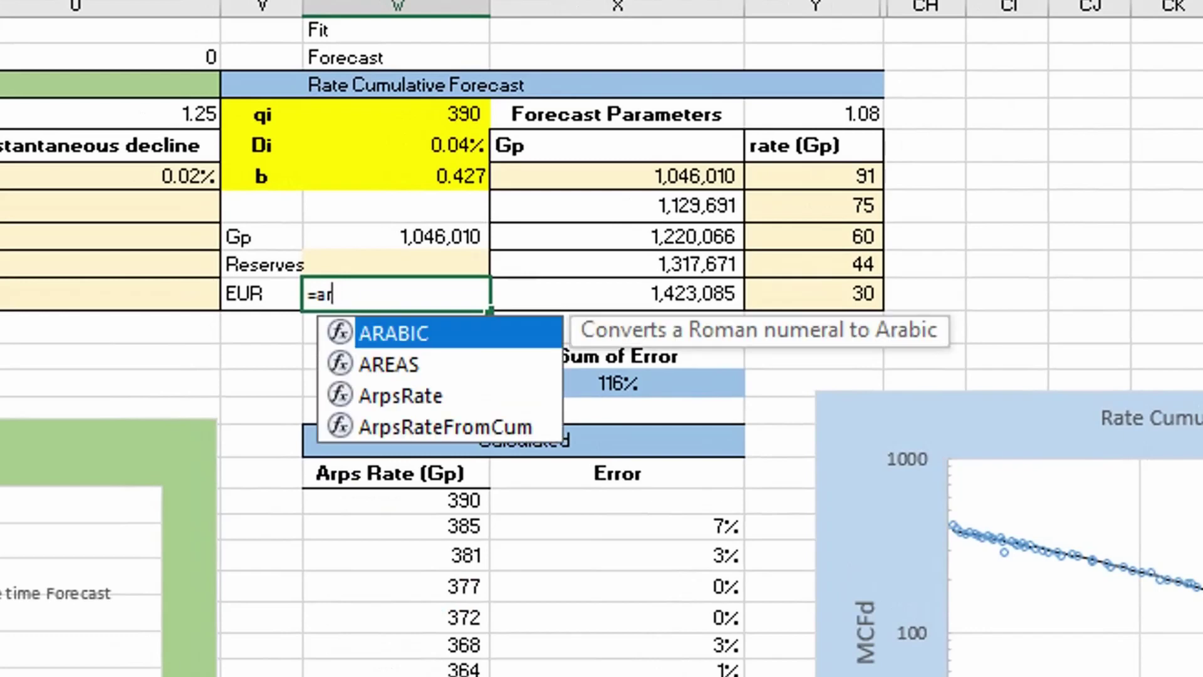
{"action": "key", "text": "Down"}
{"action": "key", "text": "Down"}
{"action": "key", "text": "Down"}
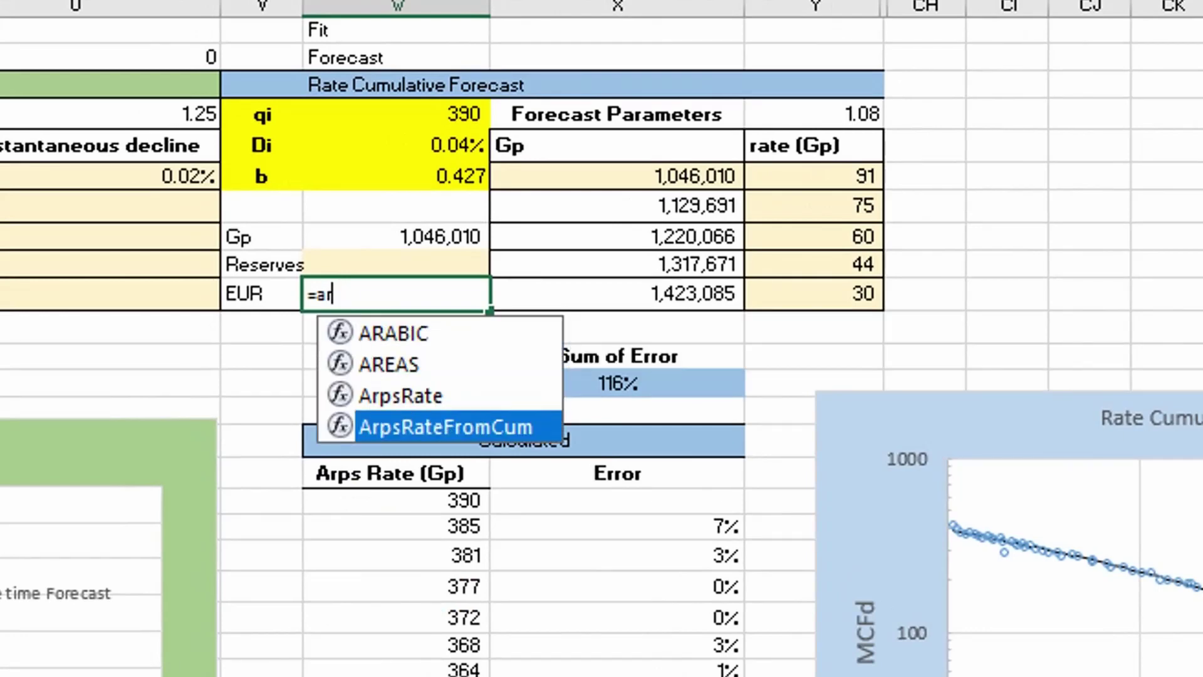
{"action": "key", "text": "Tab"}
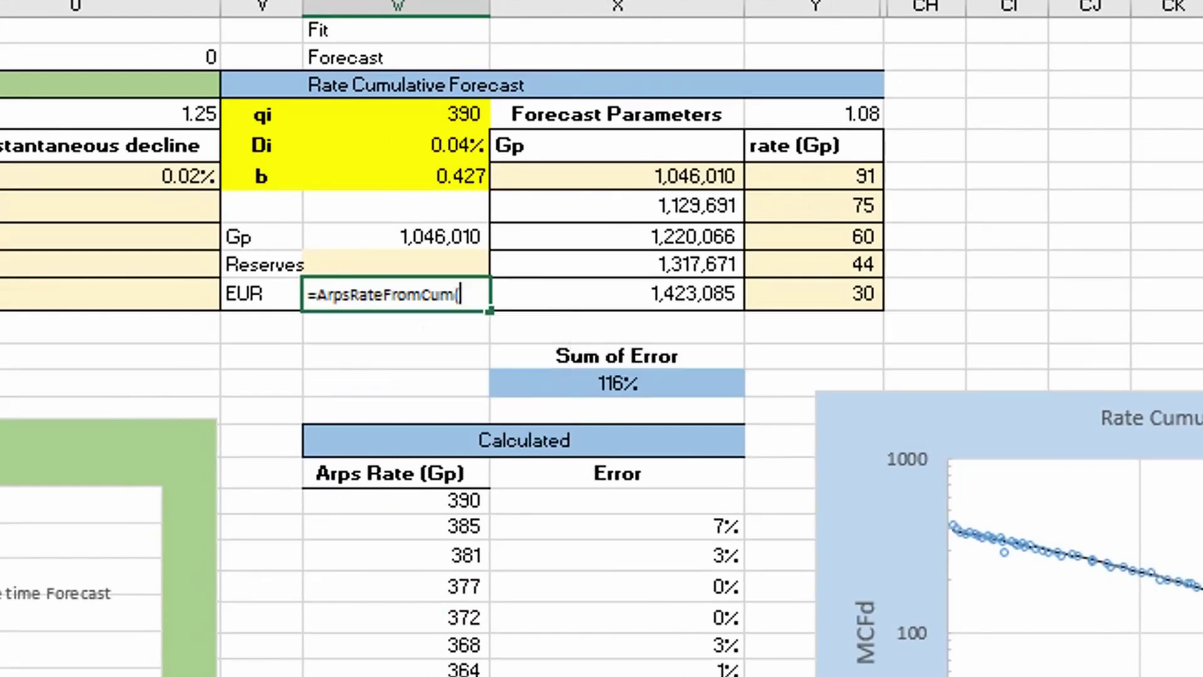
{"action": "key", "text": "ctrl+a"}
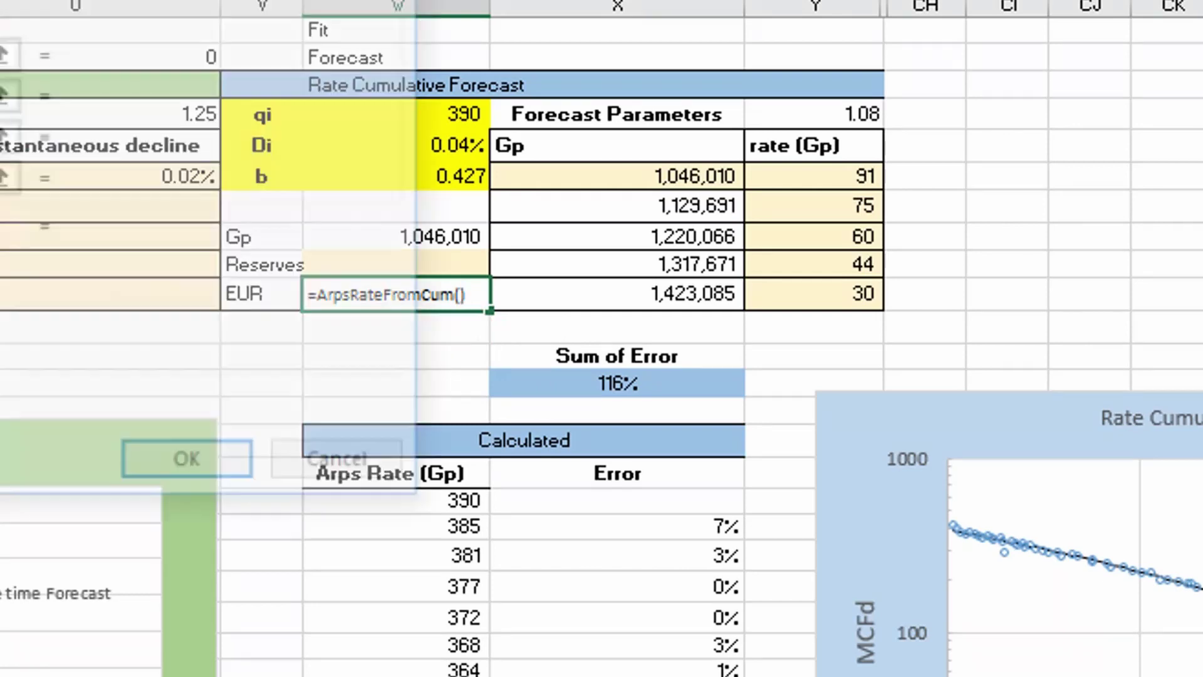
{"action": "key", "text": "Return"}
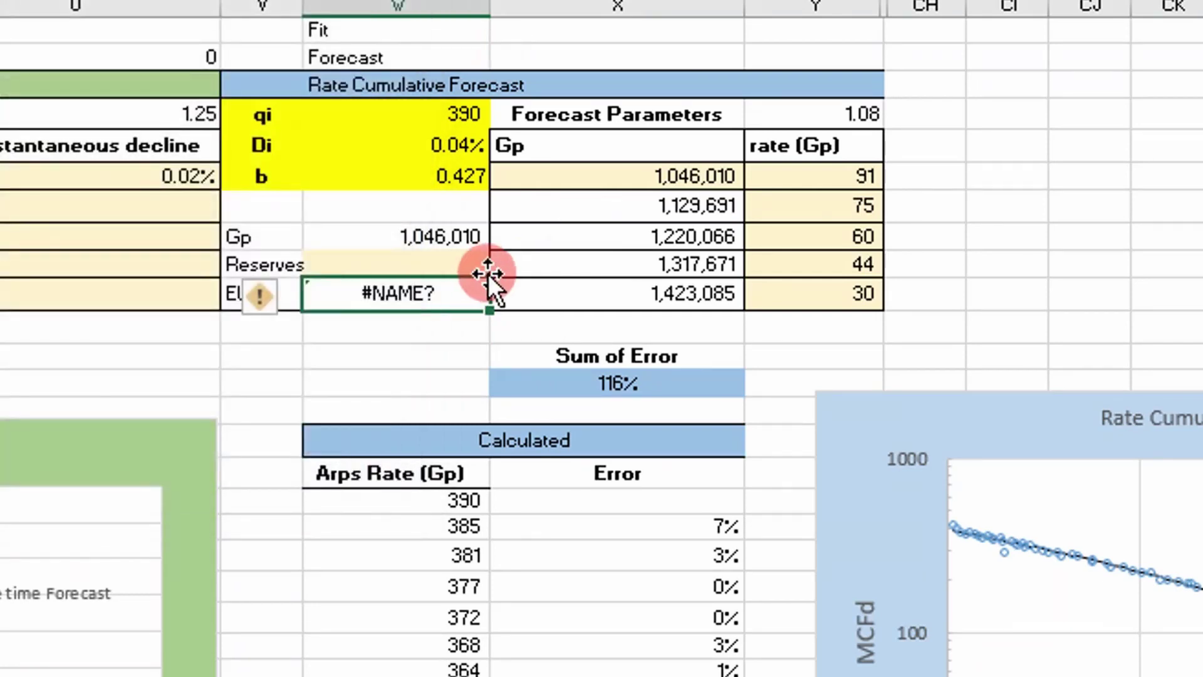
- Replace it with a started =cumulativeProduction( formula picked from autocomplete
{"action": "type", "text": "=su"}
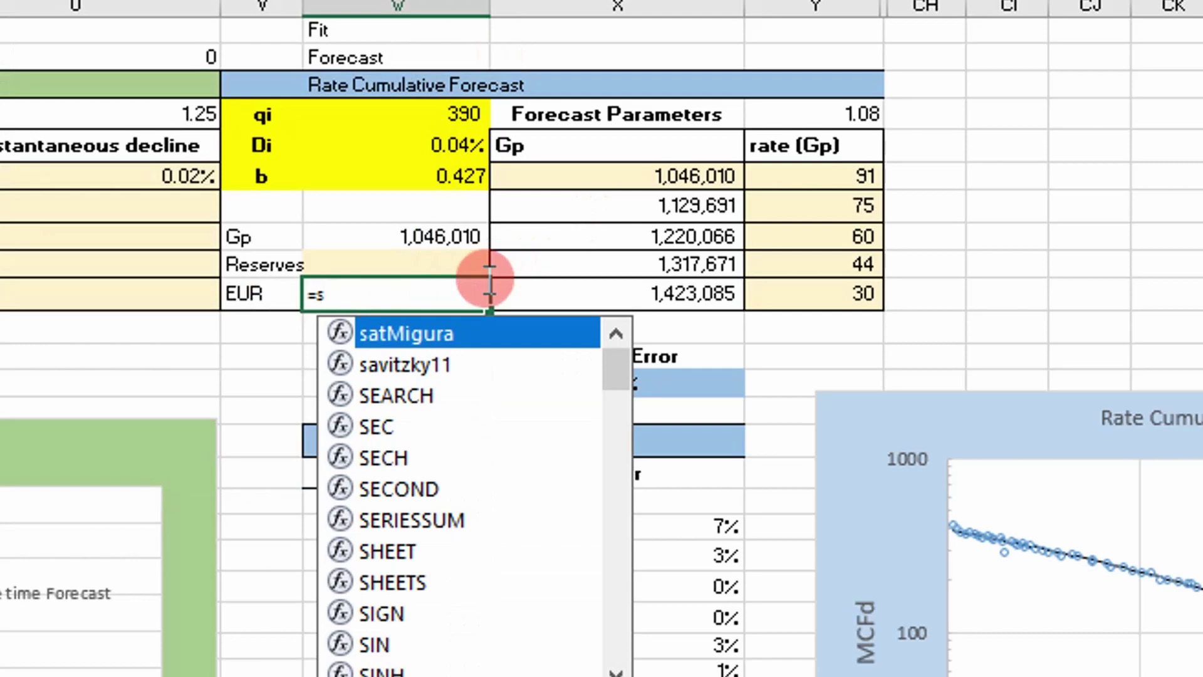
{"action": "key", "text": "BackSpace"}
{"action": "key", "text": "BackSpace"}
{"action": "key", "text": "BackSpace"}
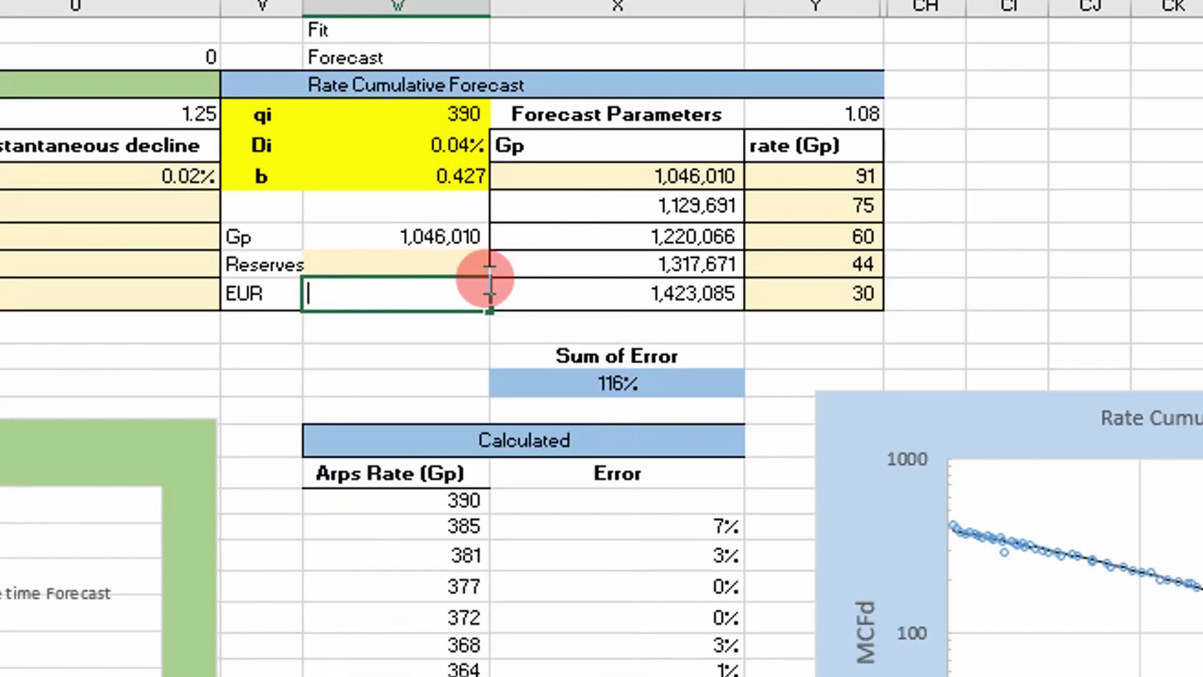
{"action": "type", "text": "=xum"}
{"action": "key", "text": "BackSpace"}
{"action": "key", "text": "BackSpace"}
{"action": "key", "text": "BackSpace"}
{"action": "type", "text": "cu"}
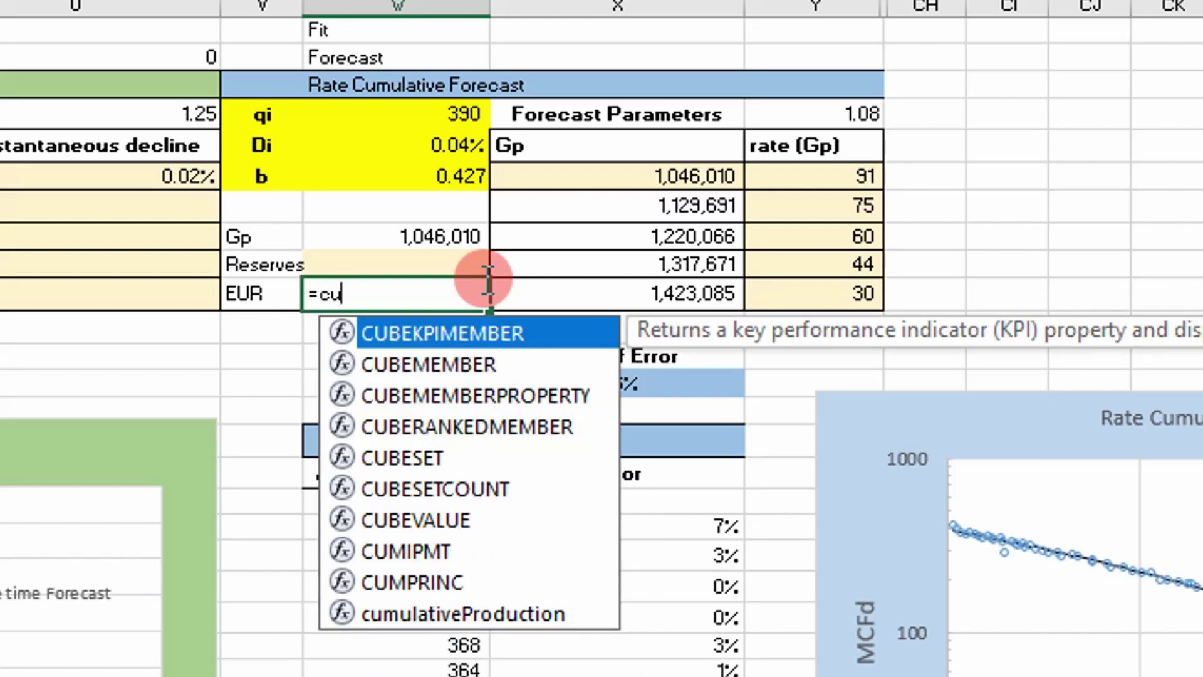
{"action": "key", "text": "Down"}
{"action": "key", "text": "Down"}
{"action": "key", "text": "Down"}
{"action": "key", "text": "Down"}
{"action": "key", "text": "Down"}
{"action": "key", "text": "Down"}
{"action": "key", "text": "Down"}
{"action": "key", "text": "Down"}
{"action": "key", "text": "Down"}
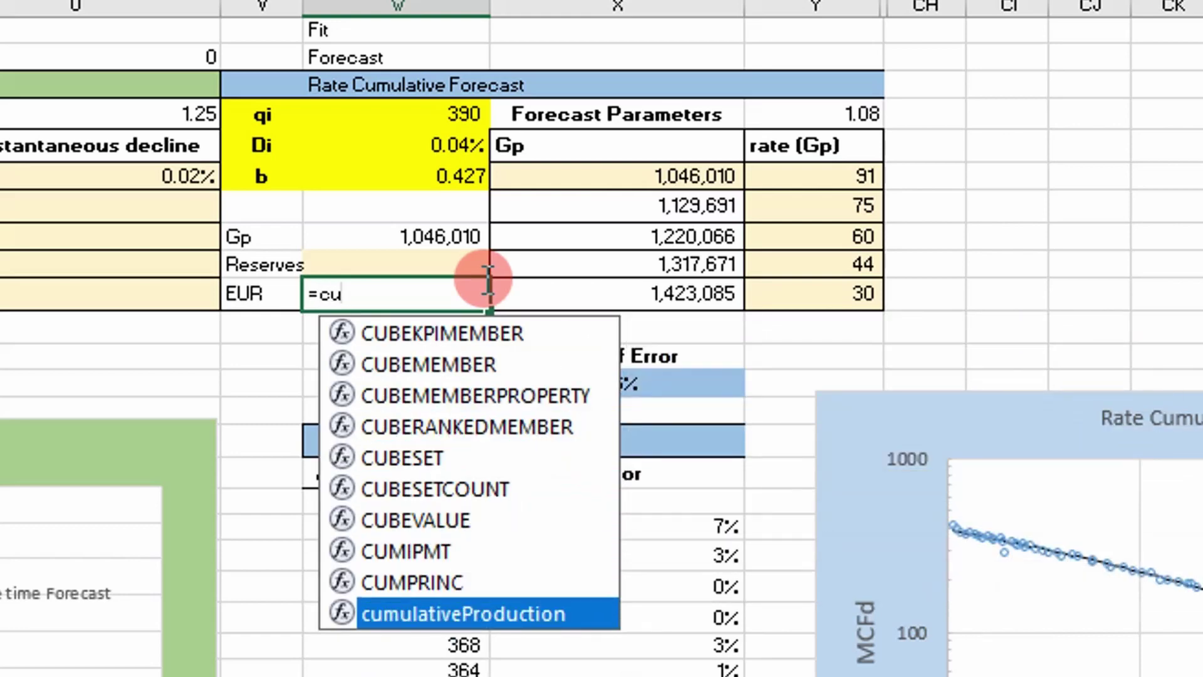
{"action": "key", "text": "Tab"}
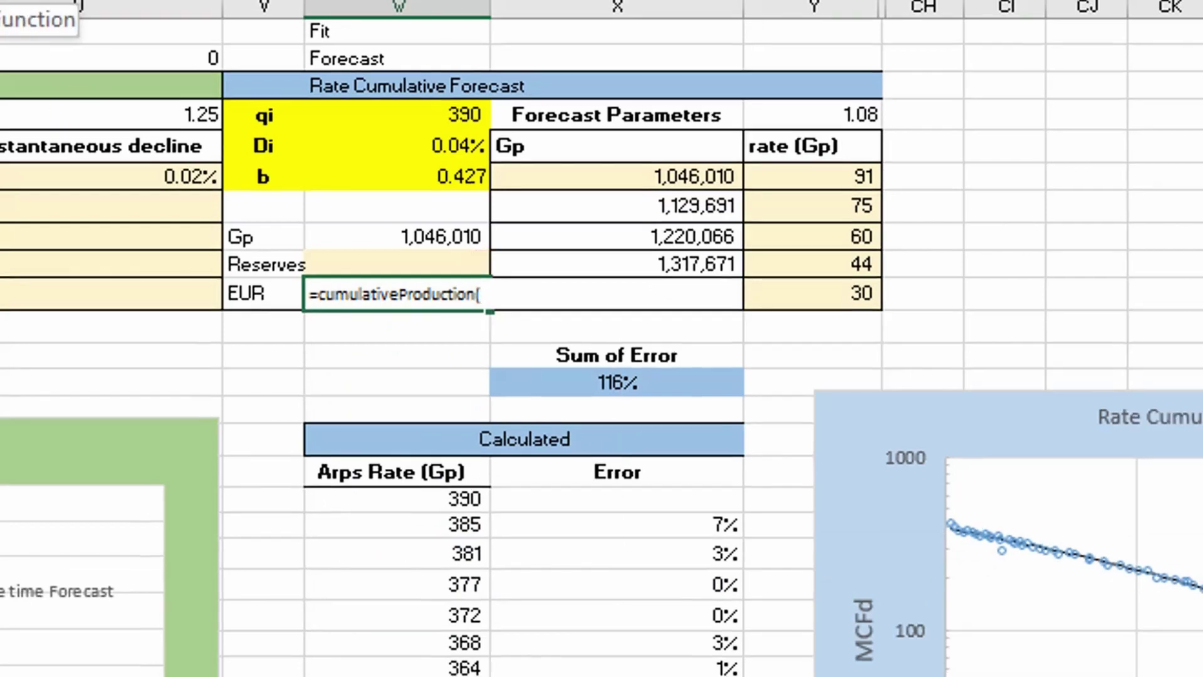
- Give cumulativeProduction arguments $W$4, $W$5, $W$6 and economic limit $O$7, yielding 1,424,900
{"action": "left_click", "coordinate": [134, 40]}
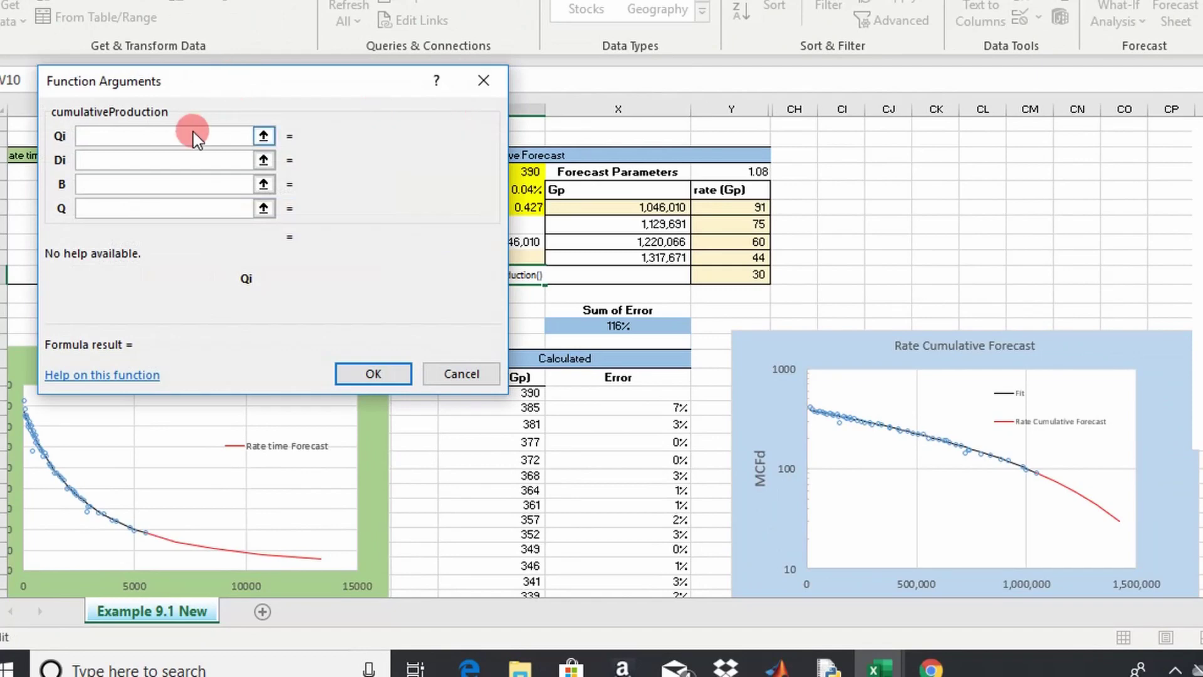
{"action": "left_click_drag", "start_coordinate": [201, 81], "coordinate": [1028, 21]}
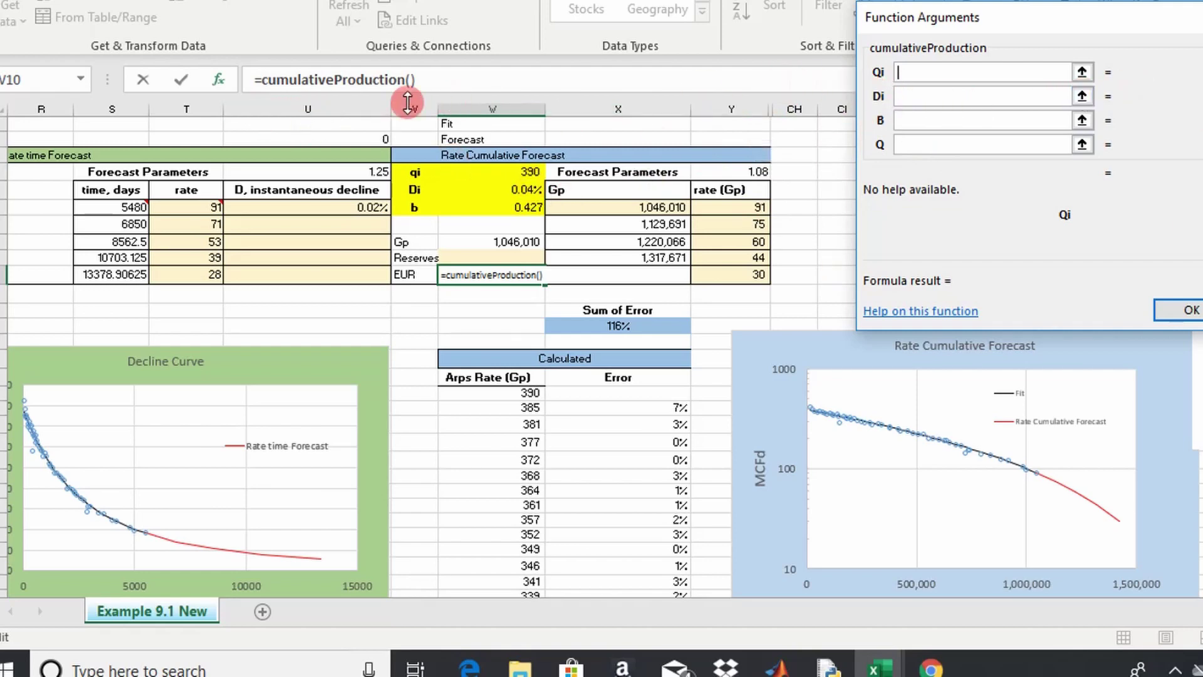
{"action": "left_click", "coordinate": [528, 171]}
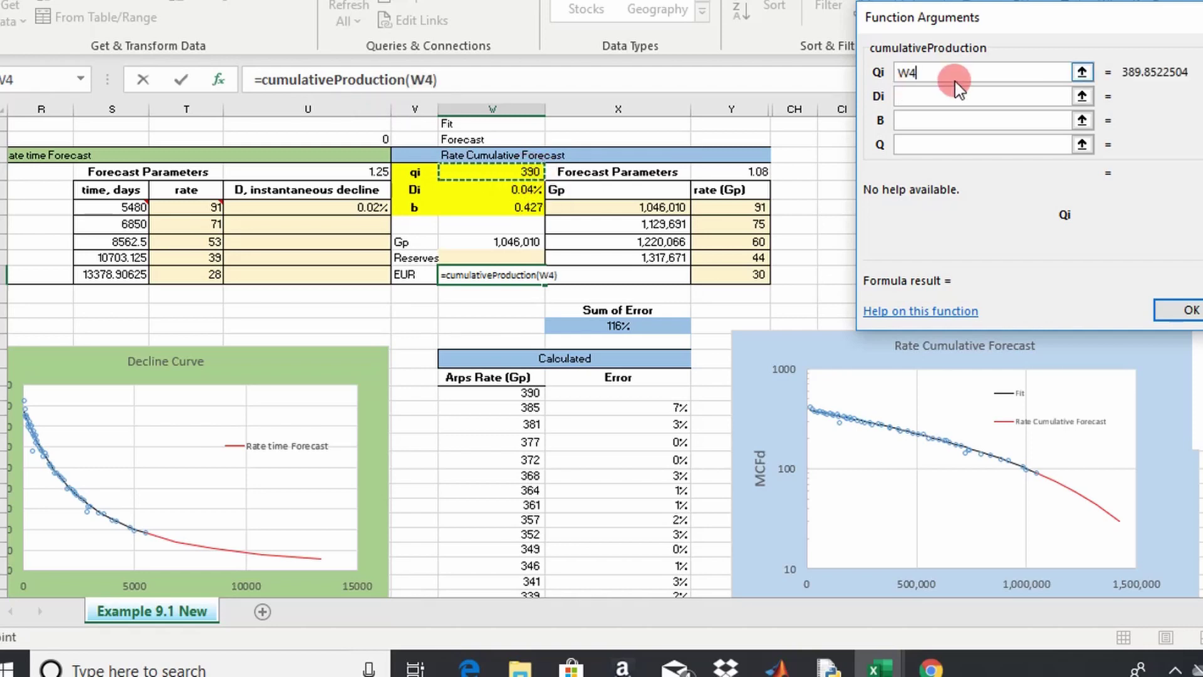
{"action": "key", "text": "F4"}
{"action": "left_click", "coordinate": [981, 97]}
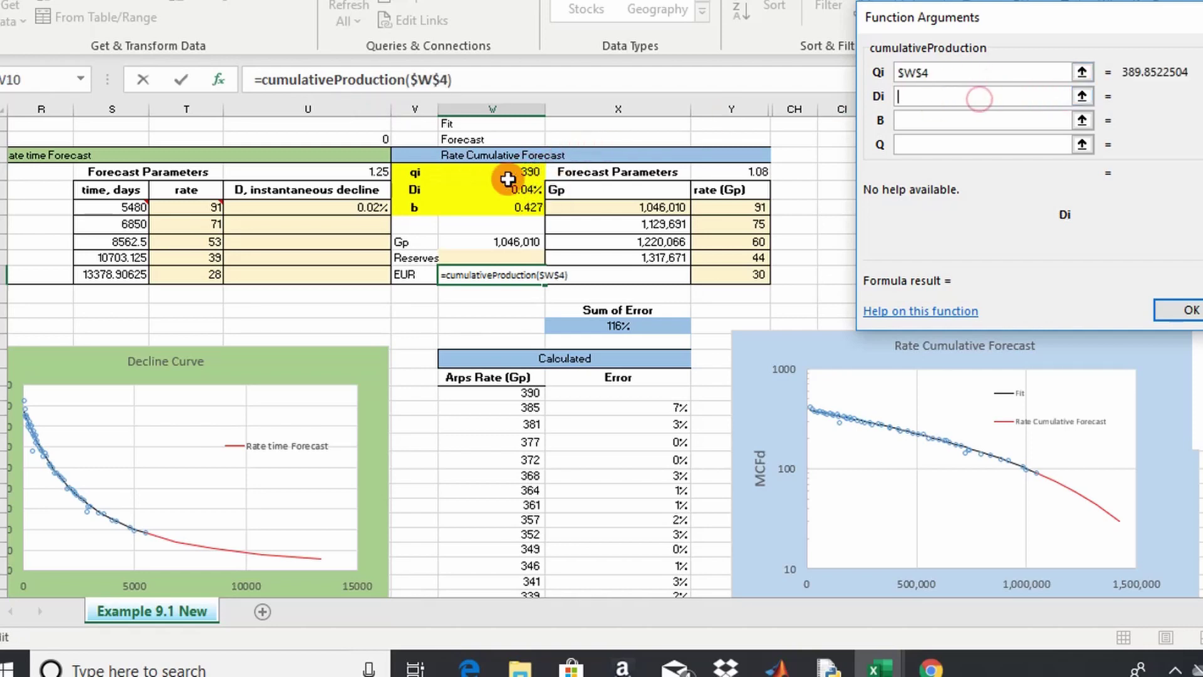
{"action": "left_click", "coordinate": [519, 188]}
{"action": "left_click", "coordinate": [915, 121]}
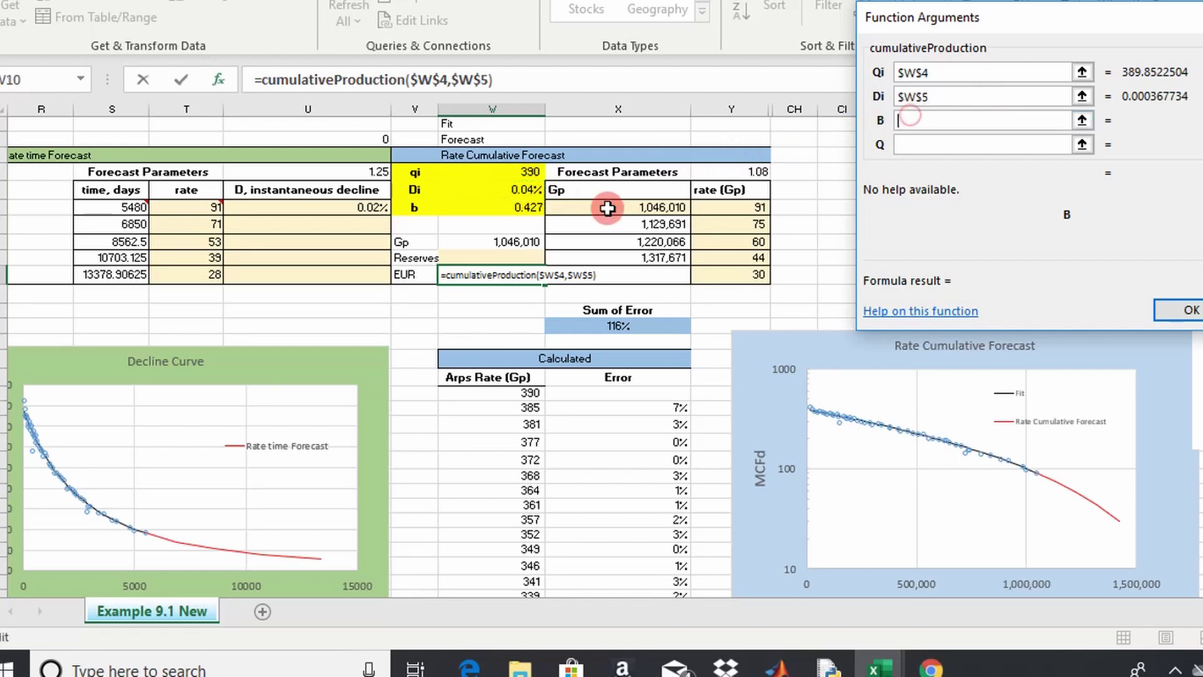
{"action": "left_click", "coordinate": [525, 206]}
{"action": "left_click", "coordinate": [914, 144]}
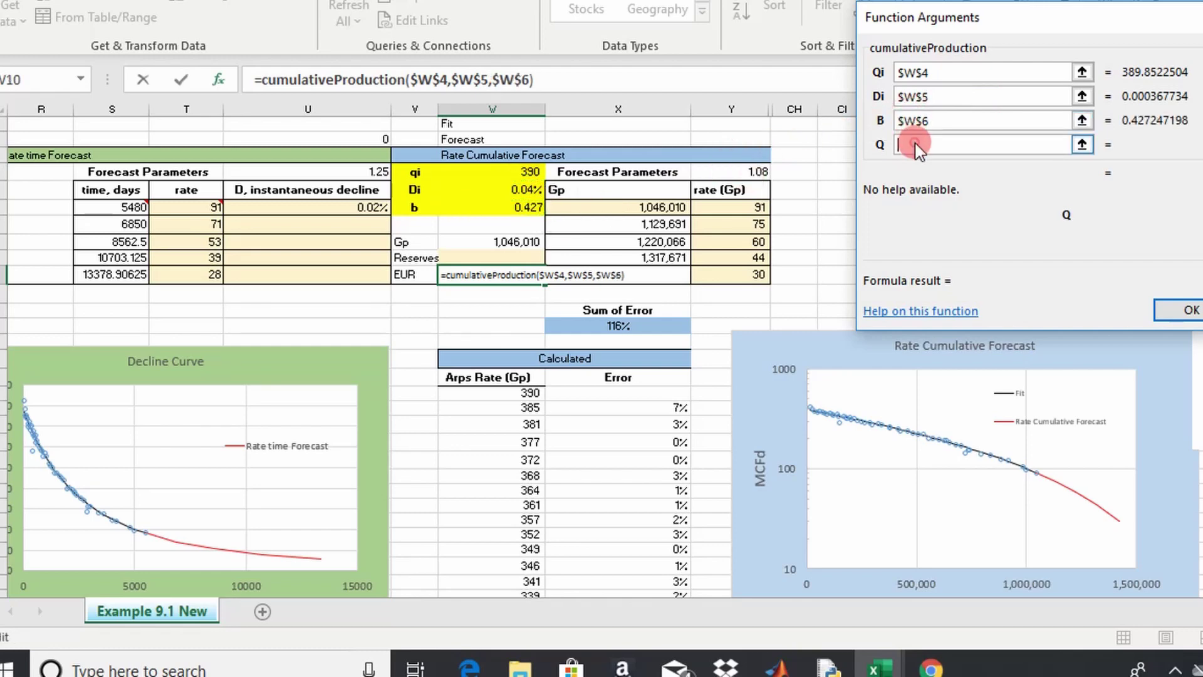
{"action": "scroll", "coordinate": [1178, 564], "scroll_direction": "left", "scroll_amount": 4}
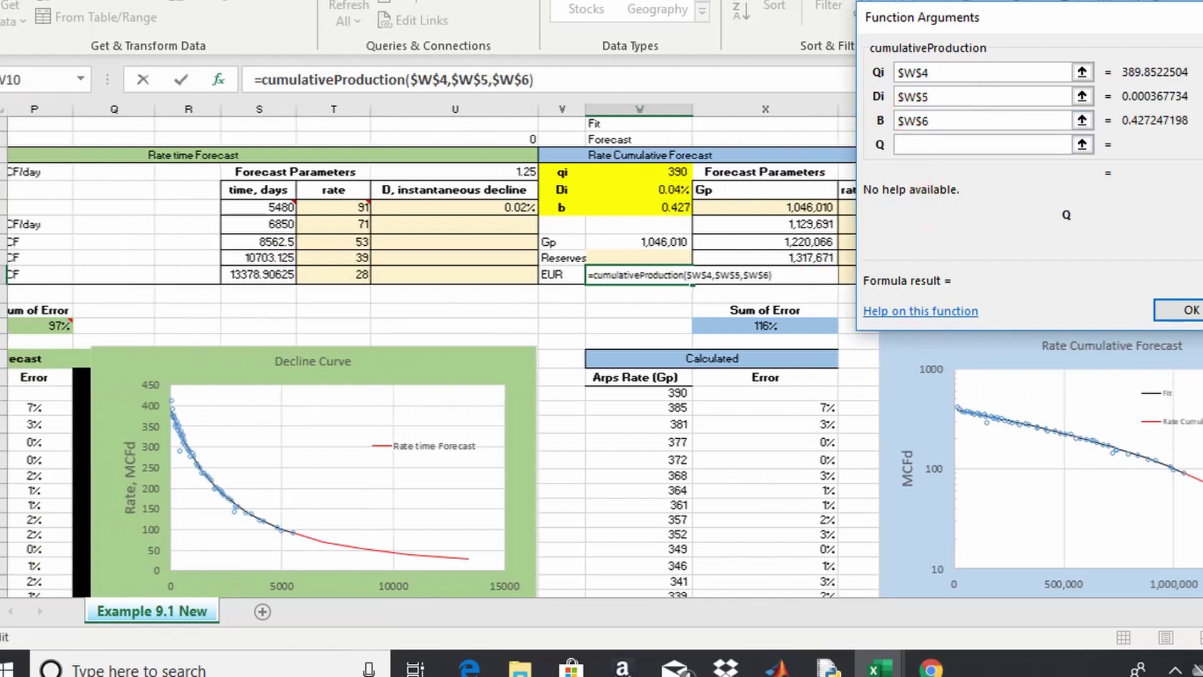
{"action": "left_click", "coordinate": [139, 224]}
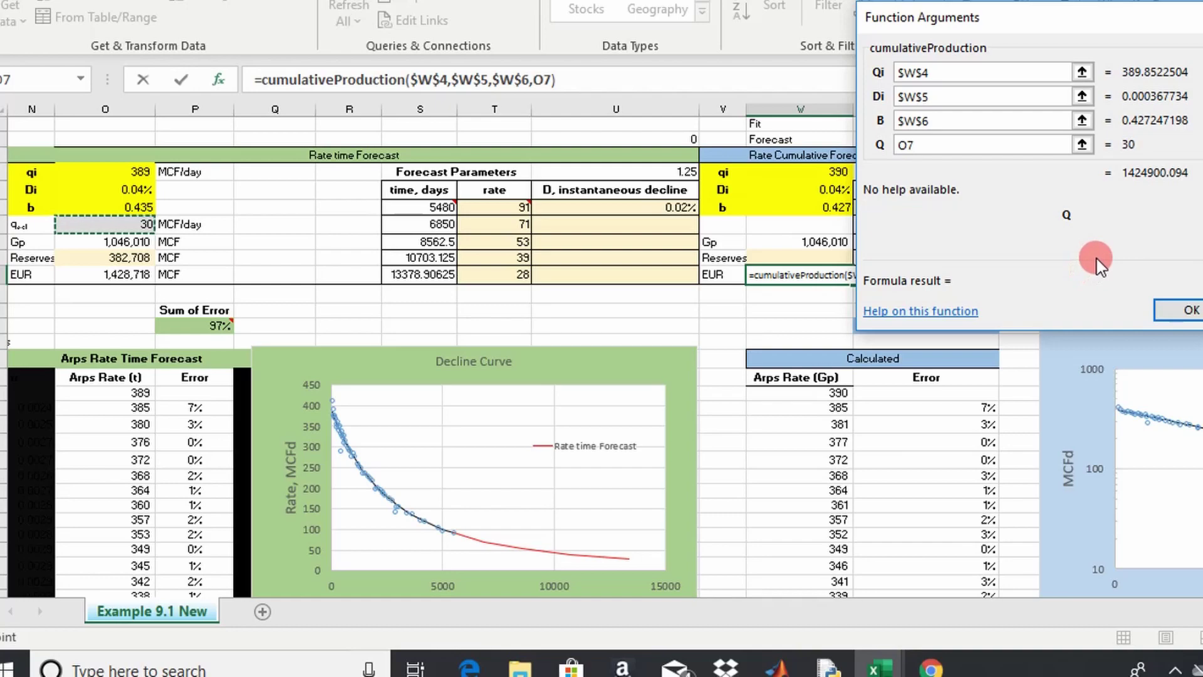
{"action": "key", "text": "F4"}
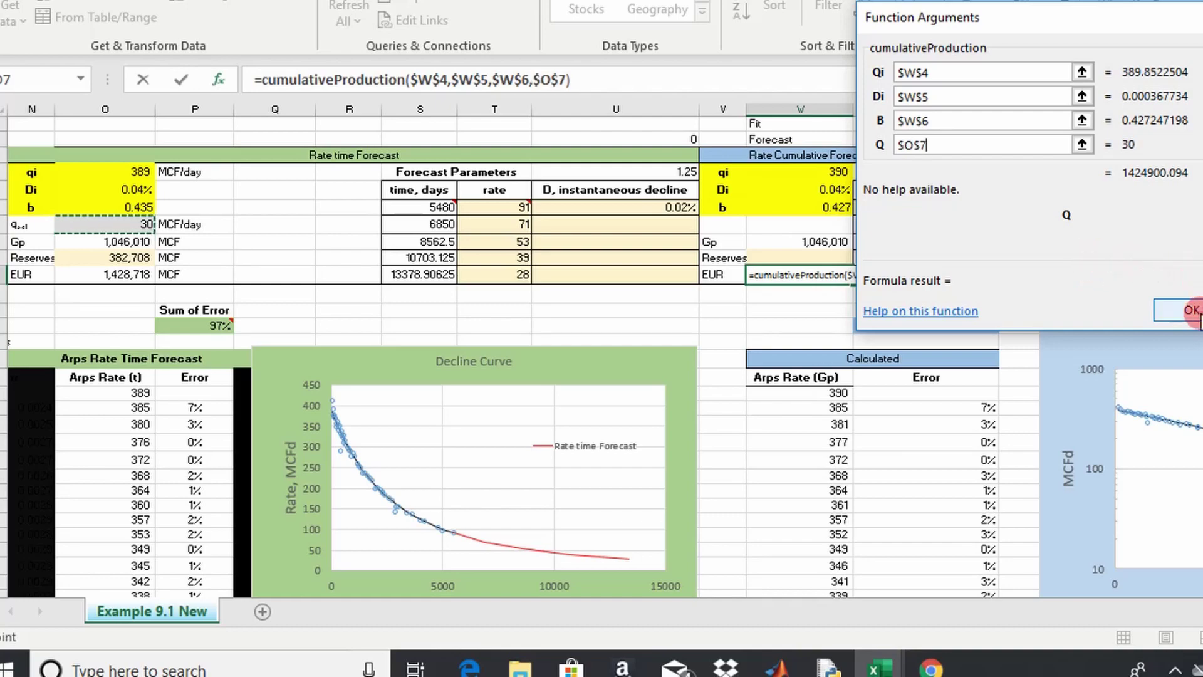
- Finish the EUR cumulativeProduction formula, then enter Reserves as =W10-W8, giving 378,890
{"action": "left_click", "coordinate": [1181, 310]}
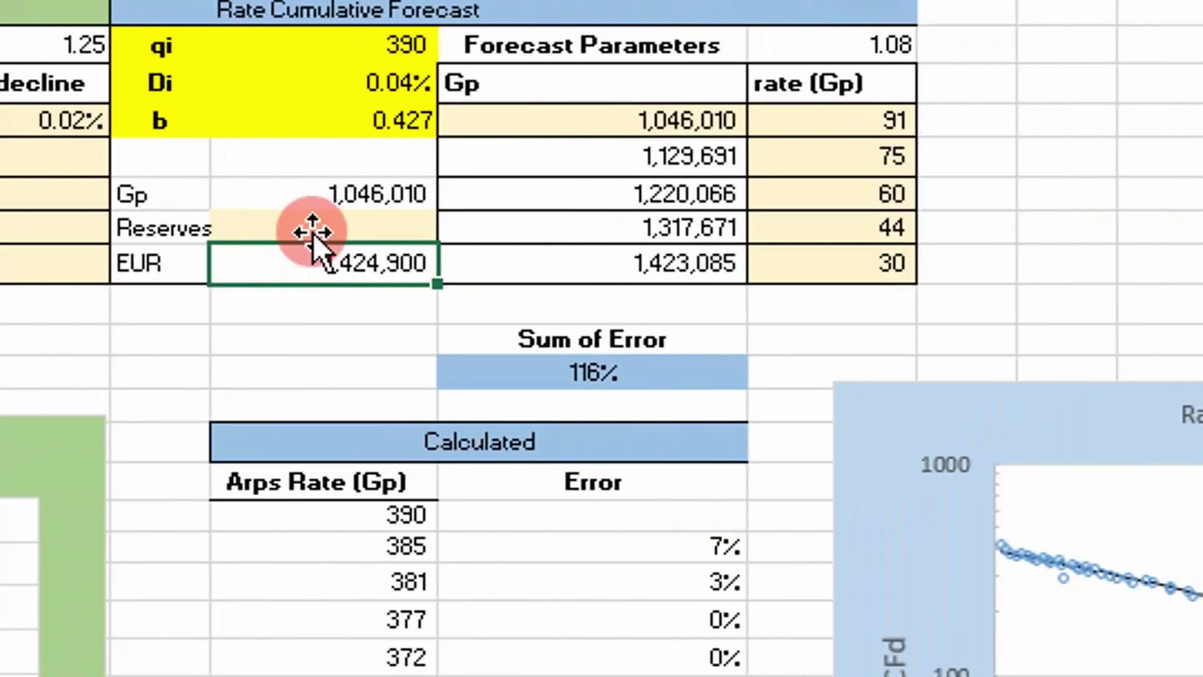
{"action": "left_click", "coordinate": [966, 231]}
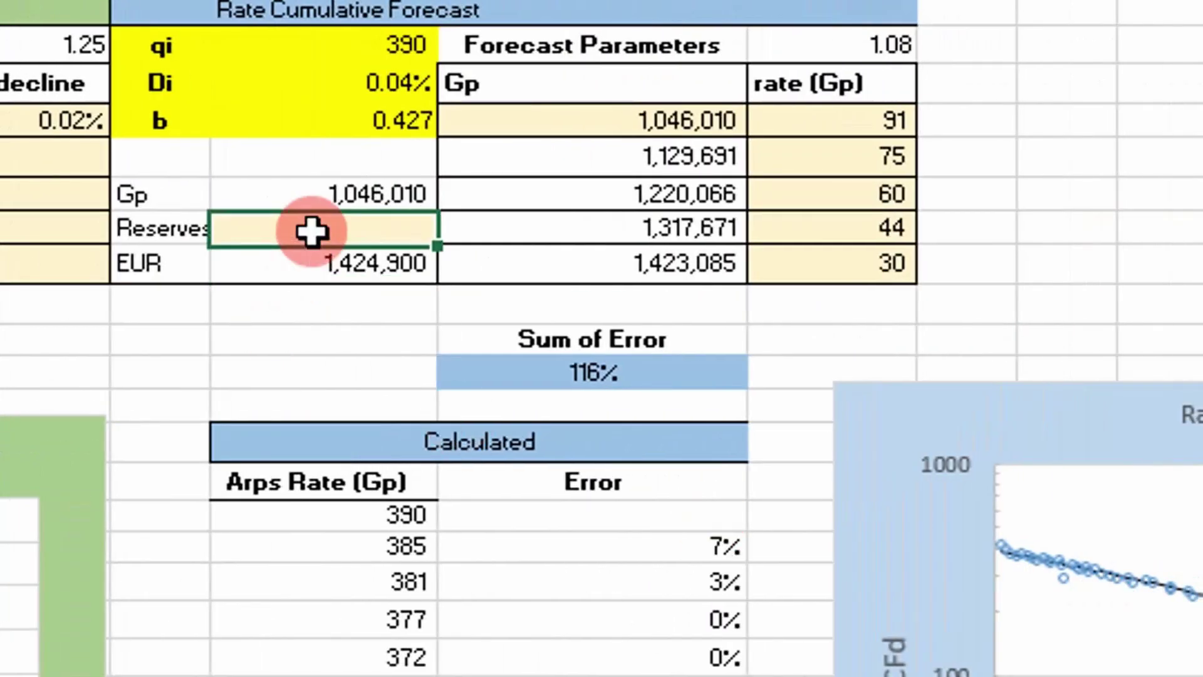
{"action": "type", "text": "="}
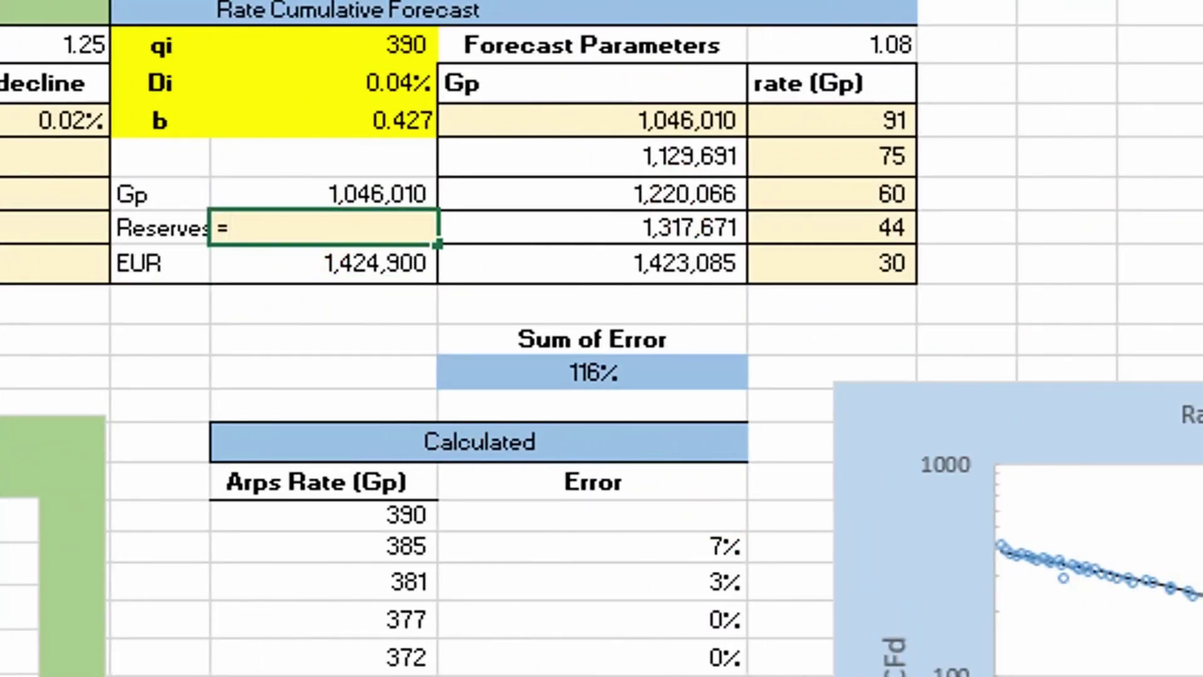
{"action": "left_click", "coordinate": [324, 263]}
{"action": "type", "text": "-"}
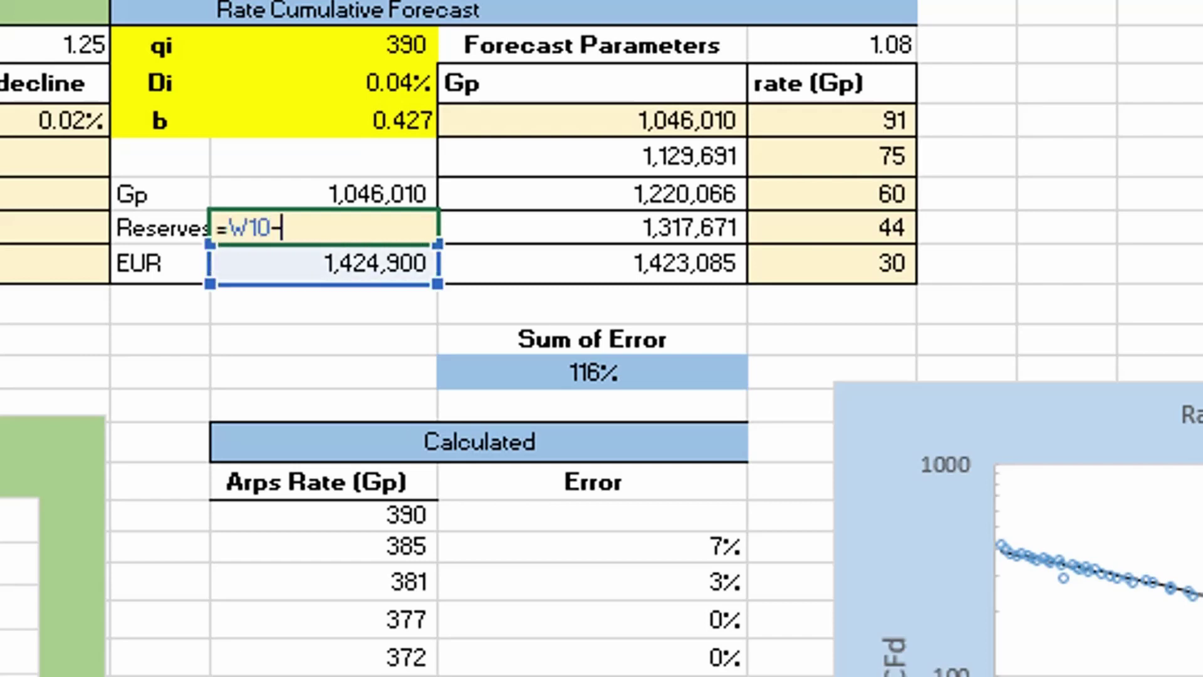
{"action": "left_click", "coordinate": [324, 193]}
{"action": "key", "text": "Return"}
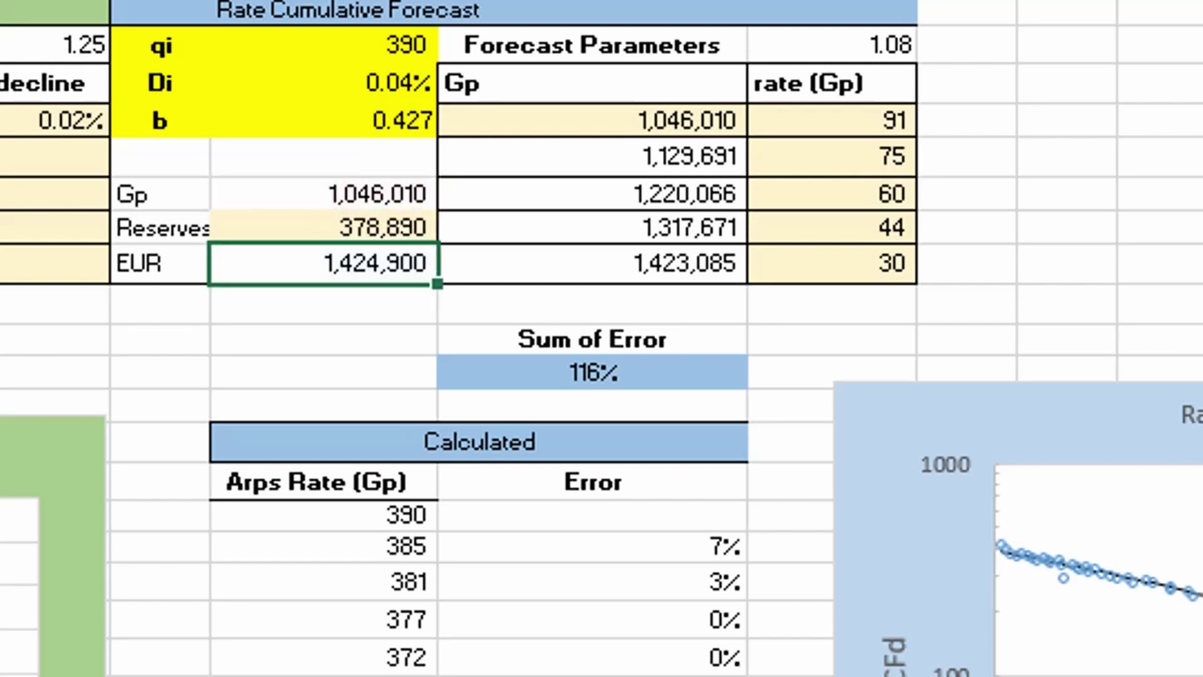
- Select the Gp, EUR and Reserves values to check the results
{"action": "left_click", "coordinate": [358, 206]}
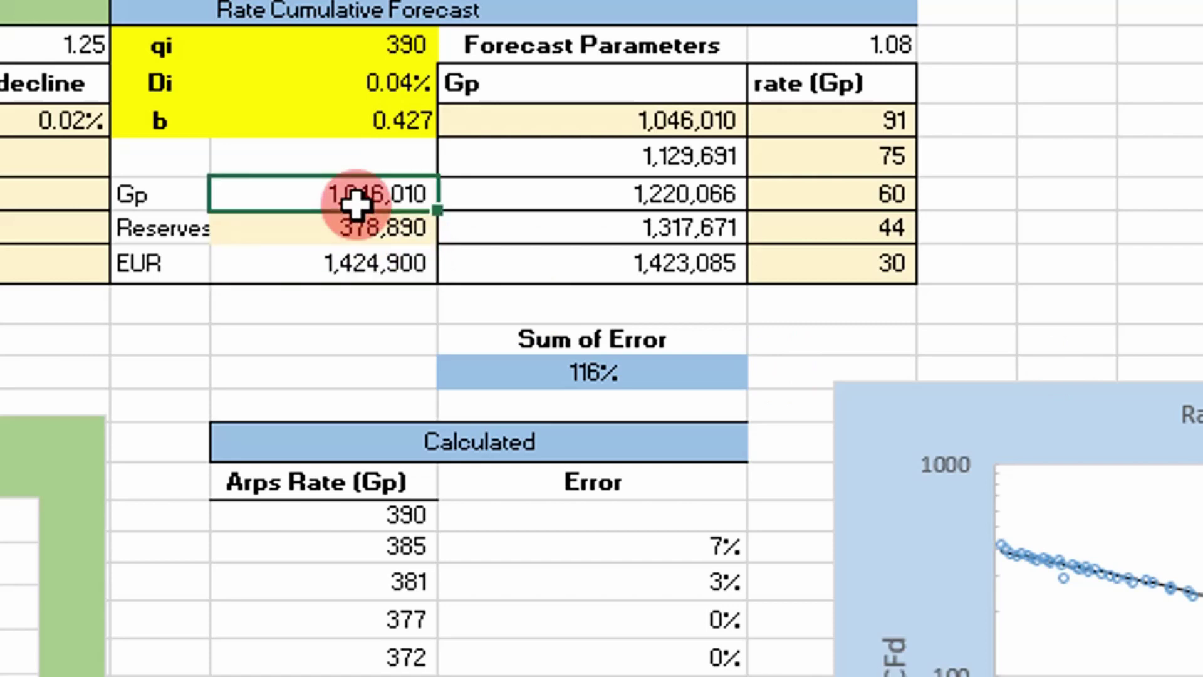
{"action": "left_click", "coordinate": [376, 257]}
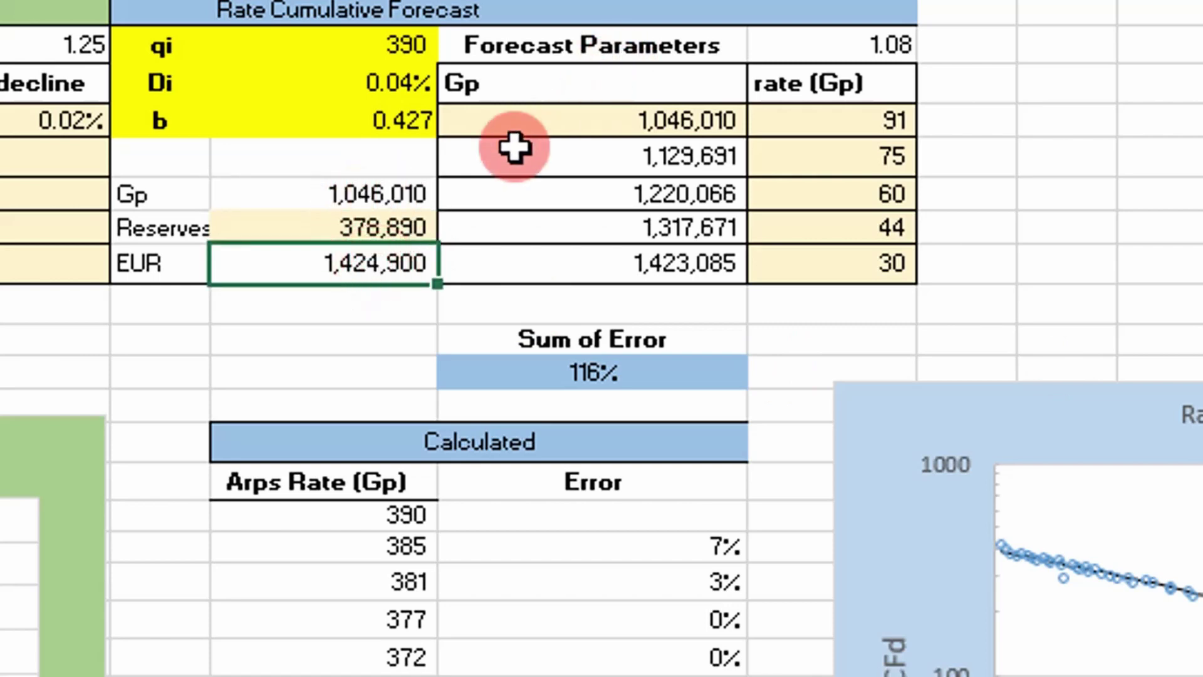
{"action": "left_click_drag", "start_coordinate": [268, 263], "coordinate": [290, 220]}
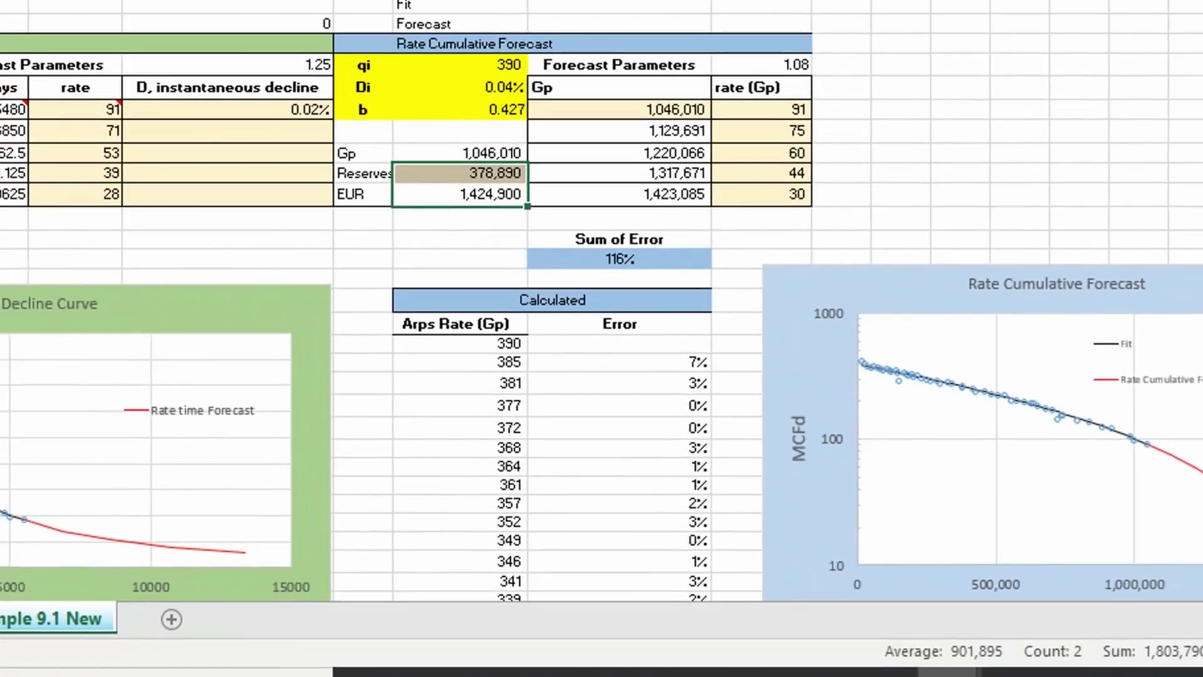
{"action": "scroll", "coordinate": [1097, 352], "scroll_direction": "left", "scroll_amount": 5}
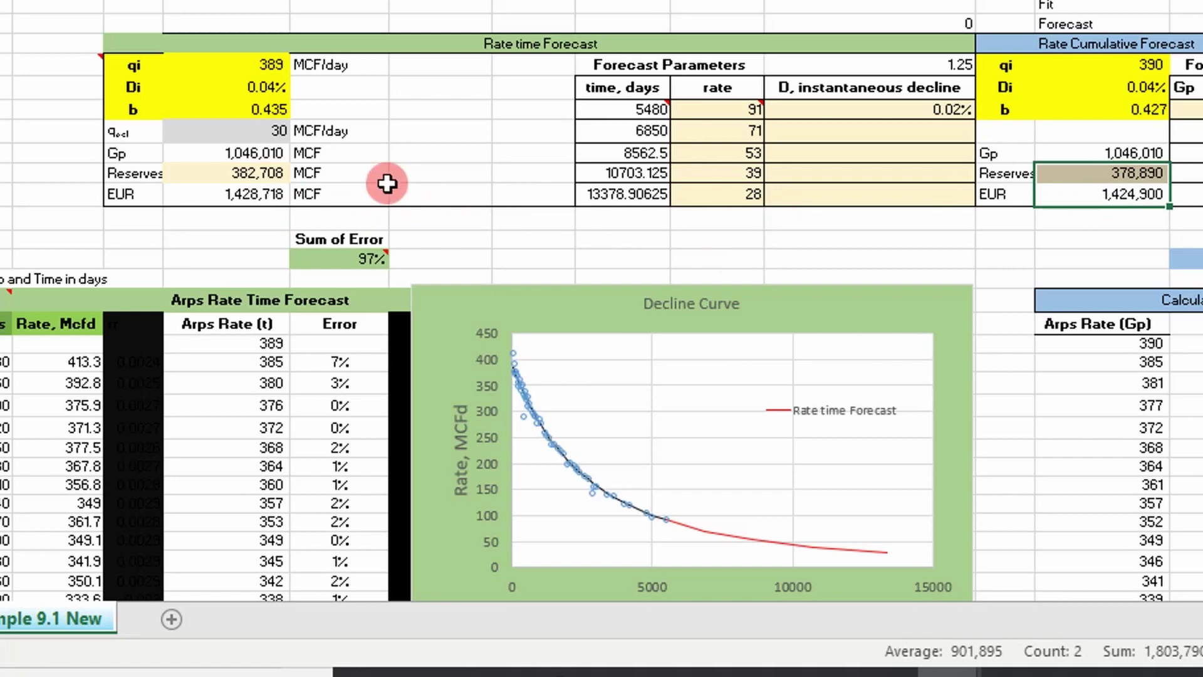
{"action": "left_click", "coordinate": [253, 196]}
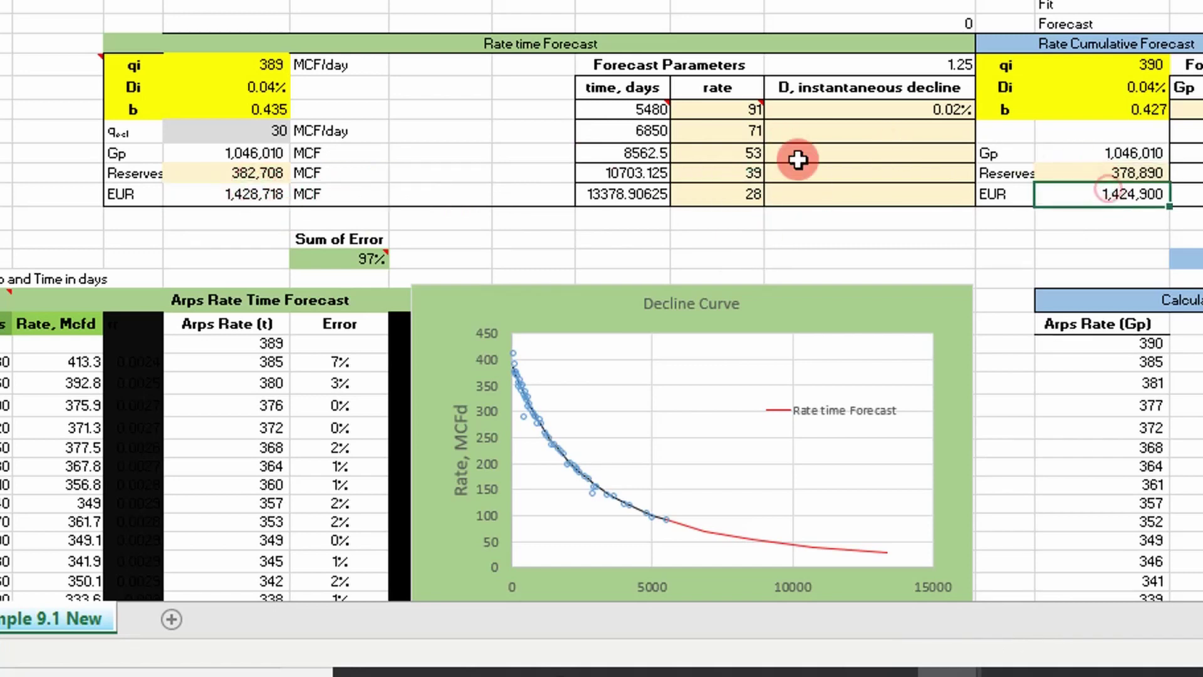
{"action": "left_click_drag", "start_coordinate": [188, 156], "coordinate": [289, 183]}
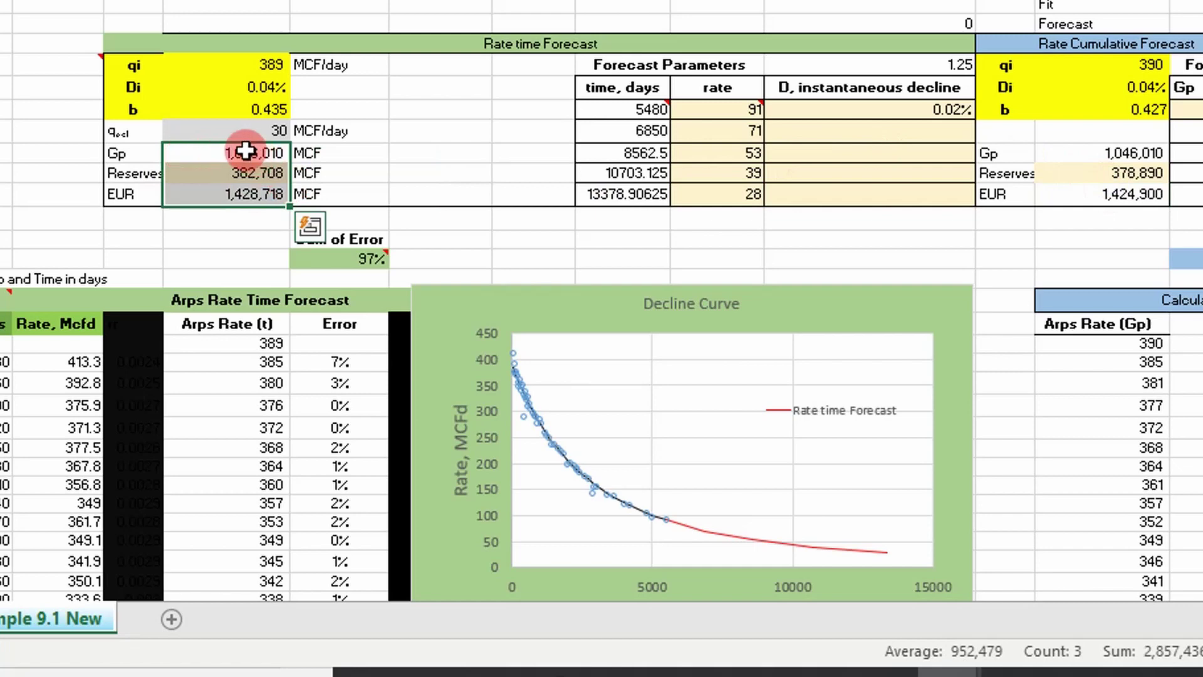
{"action": "left_click", "coordinate": [249, 175]}
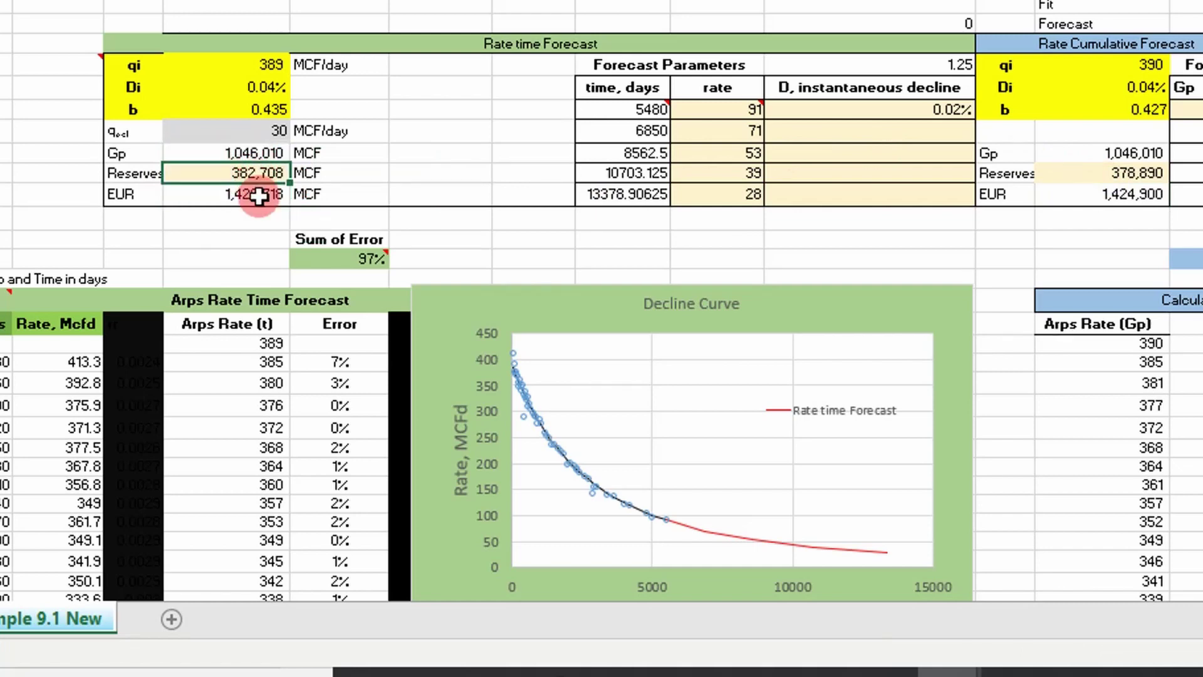
{"action": "left_click", "coordinate": [1121, 193]}
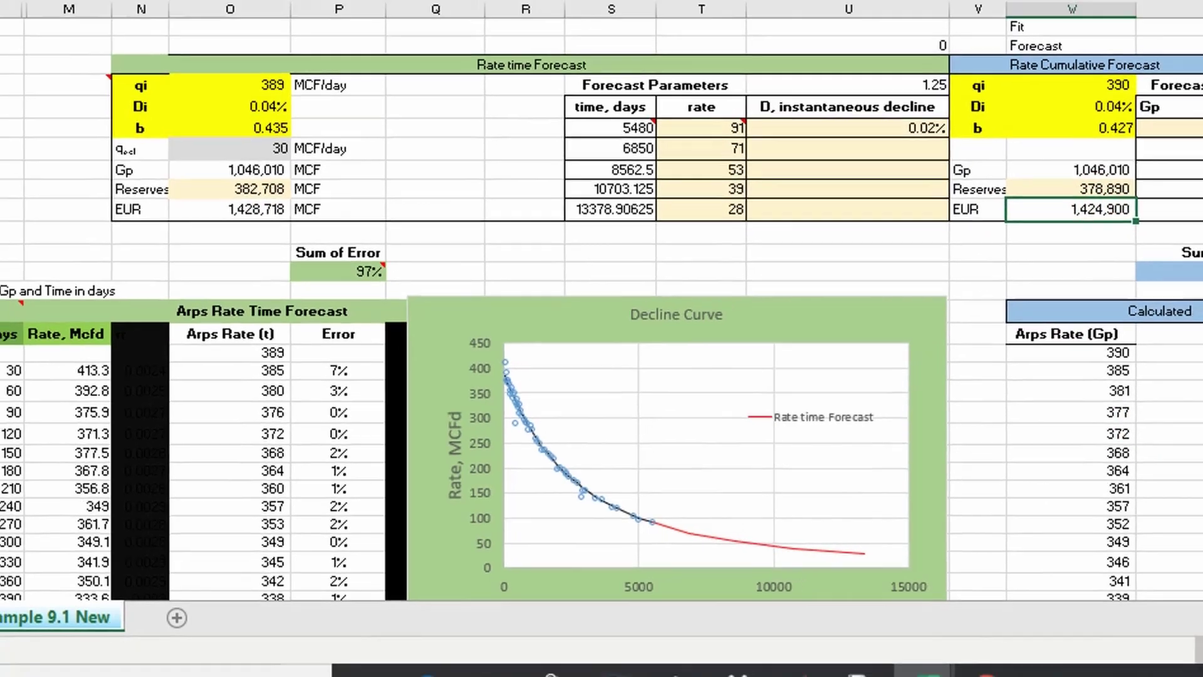
{"action": "scroll", "coordinate": [602, 376], "scroll_direction": "right", "scroll_amount": 3}
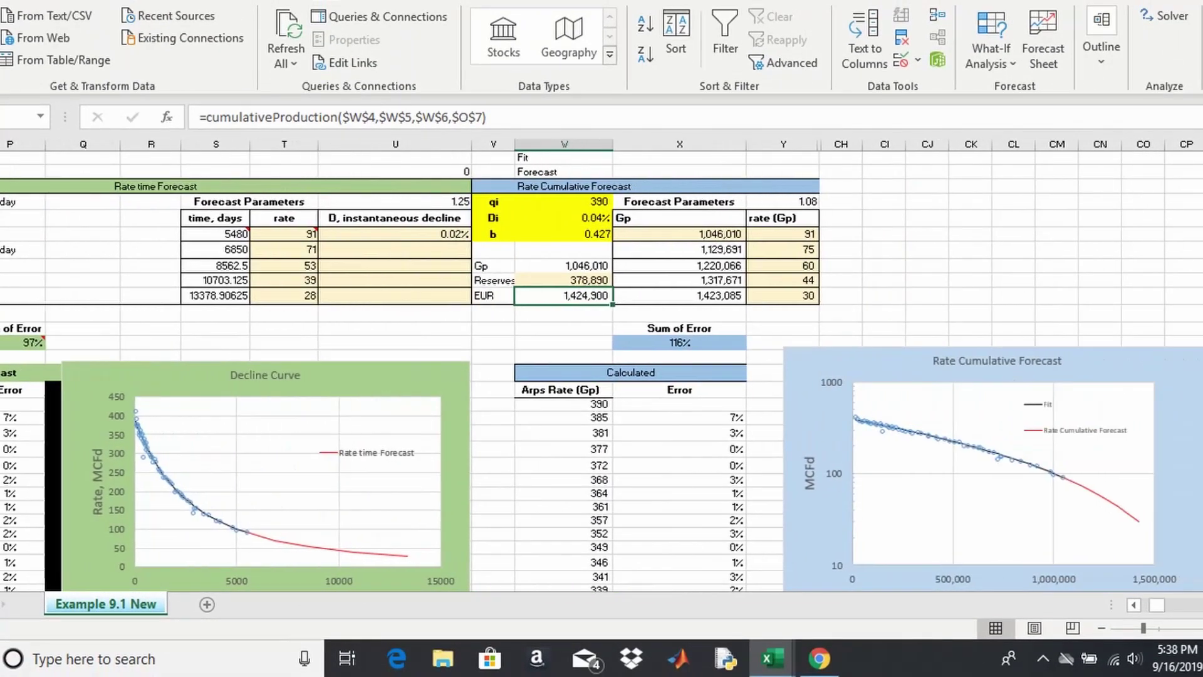
{"action": "scroll", "coordinate": [282, 438], "scroll_direction": "down", "scroll_amount": 1}
{"action": "scroll", "coordinate": [287, 439], "scroll_direction": "up", "scroll_amount": 1}
{"action": "scroll", "coordinate": [644, 430], "scroll_direction": "right", "scroll_amount": 4}
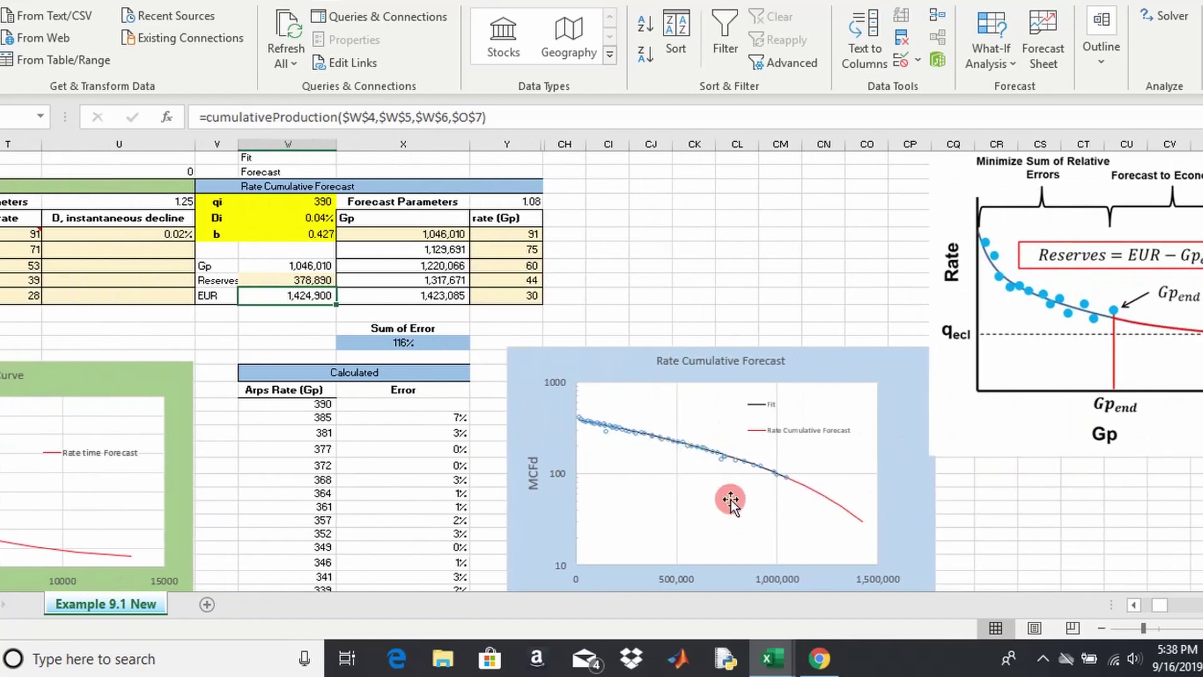
{"action": "scroll", "coordinate": [730, 498], "scroll_direction": "down", "scroll_amount": 1}
{"action": "scroll", "coordinate": [720, 462], "scroll_direction": "up", "scroll_amount": 1}
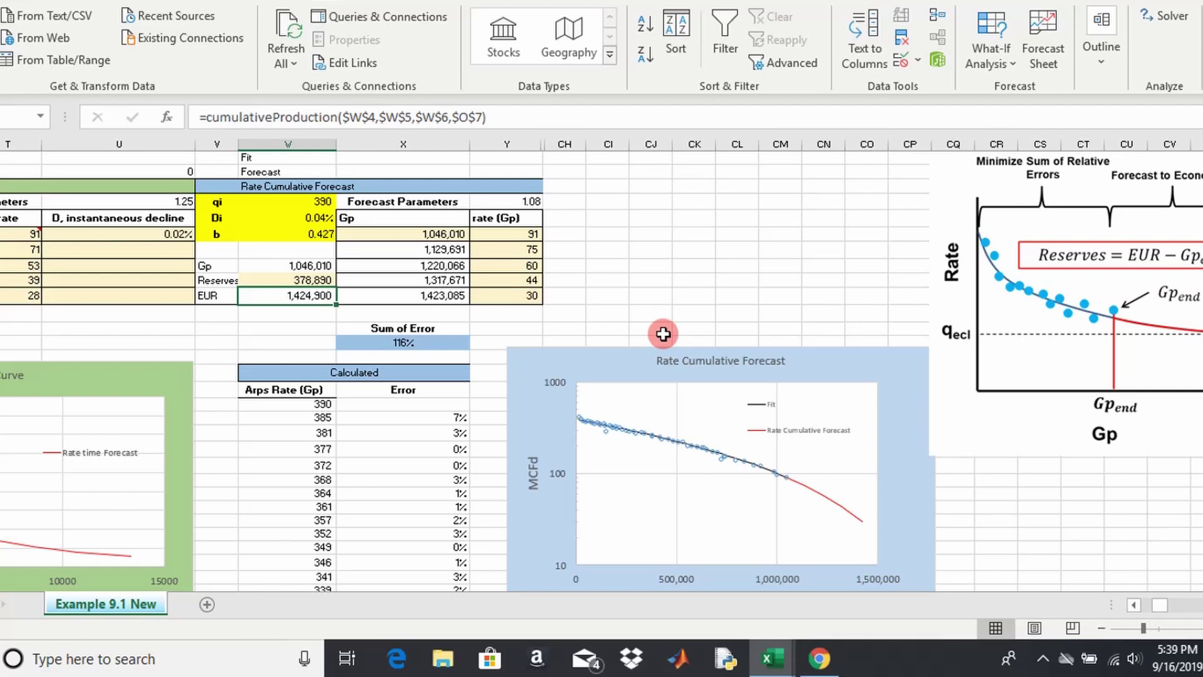
{"action": "left_click", "coordinate": [1132, 605]}
{"action": "left_click", "coordinate": [1132, 606]}
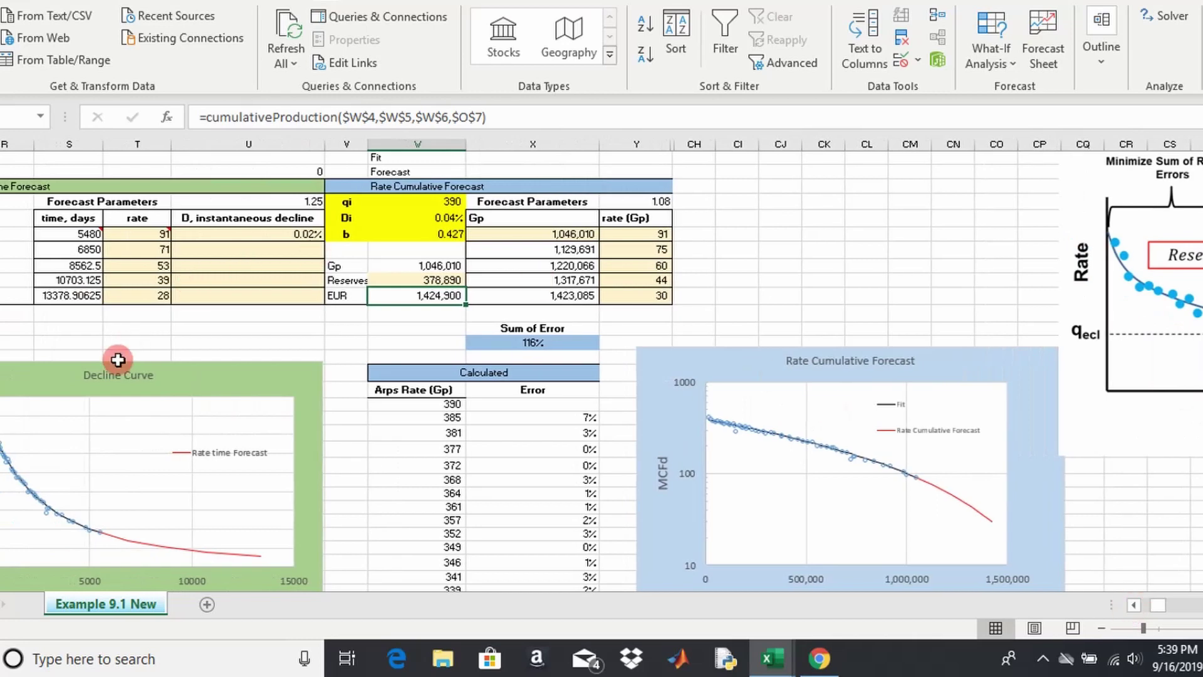